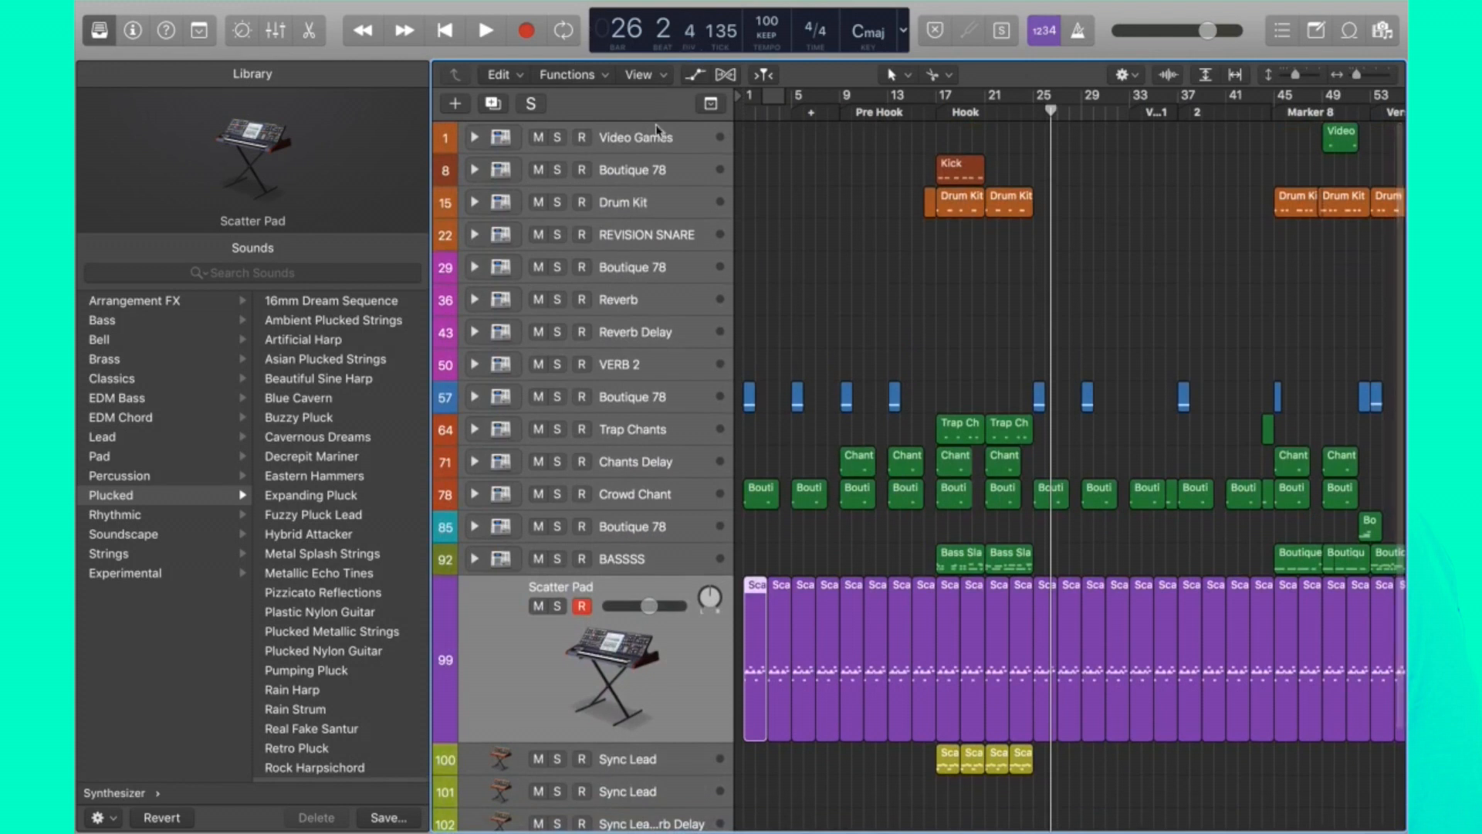
left_click(475, 201)
left_click(474, 202)
left_click(475, 202)
left_click(475, 203)
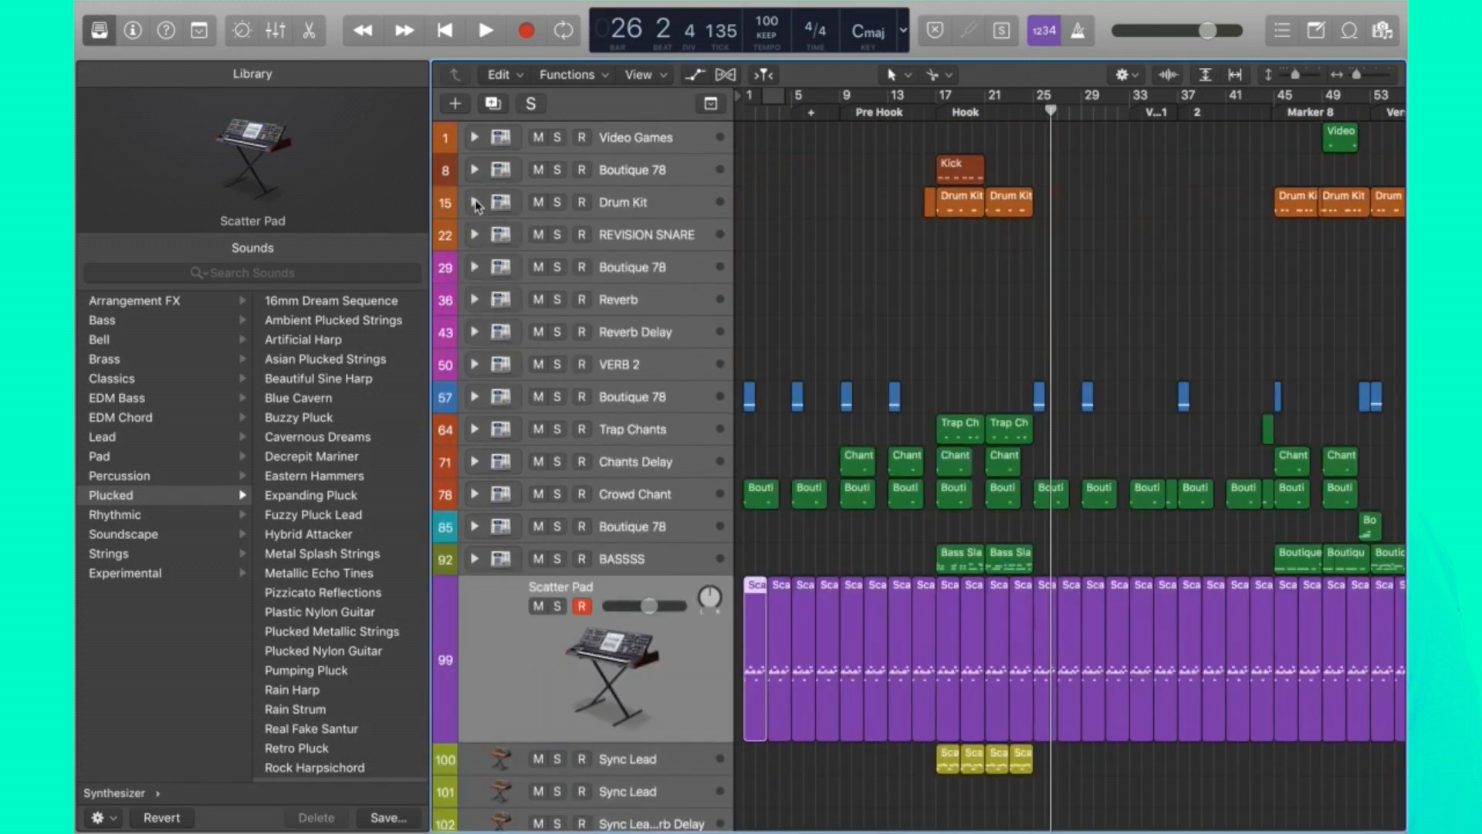
Deselect the first Scatter Pad region and play the full arrangement from bar 1.
scroll(854, 628, "up", 5)
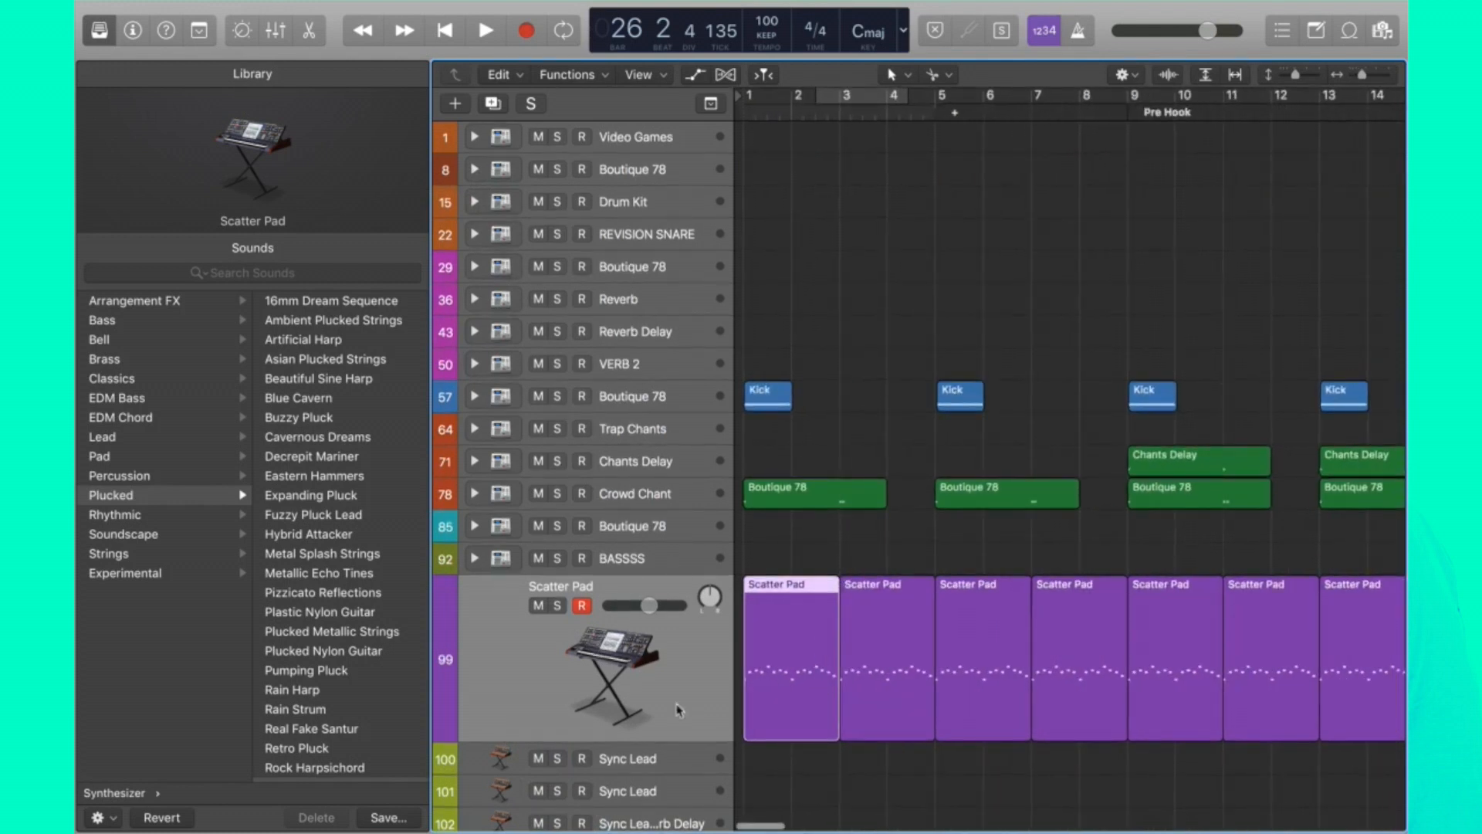
left_click(875, 525)
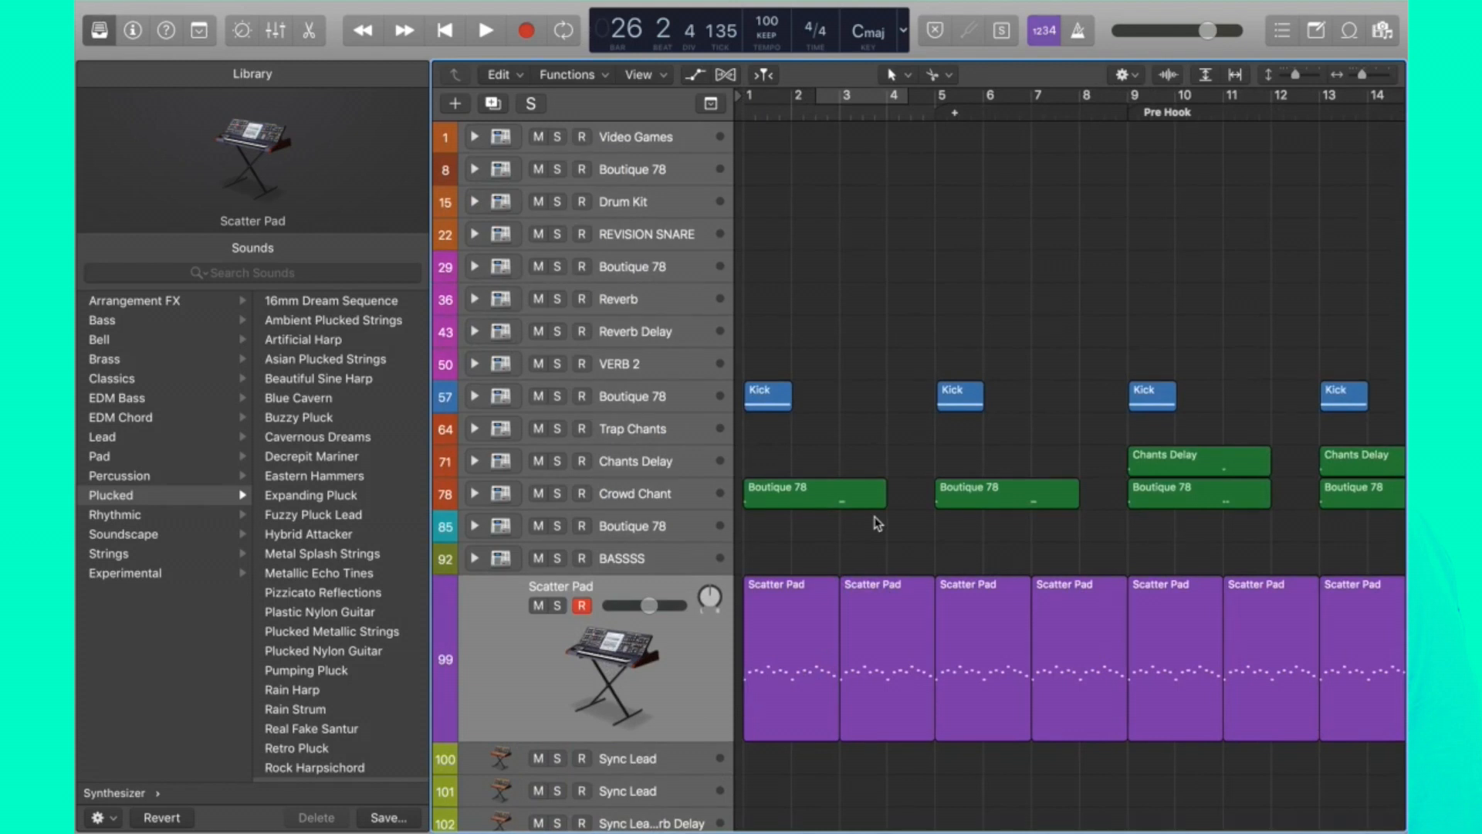
key("Return")
key("space")
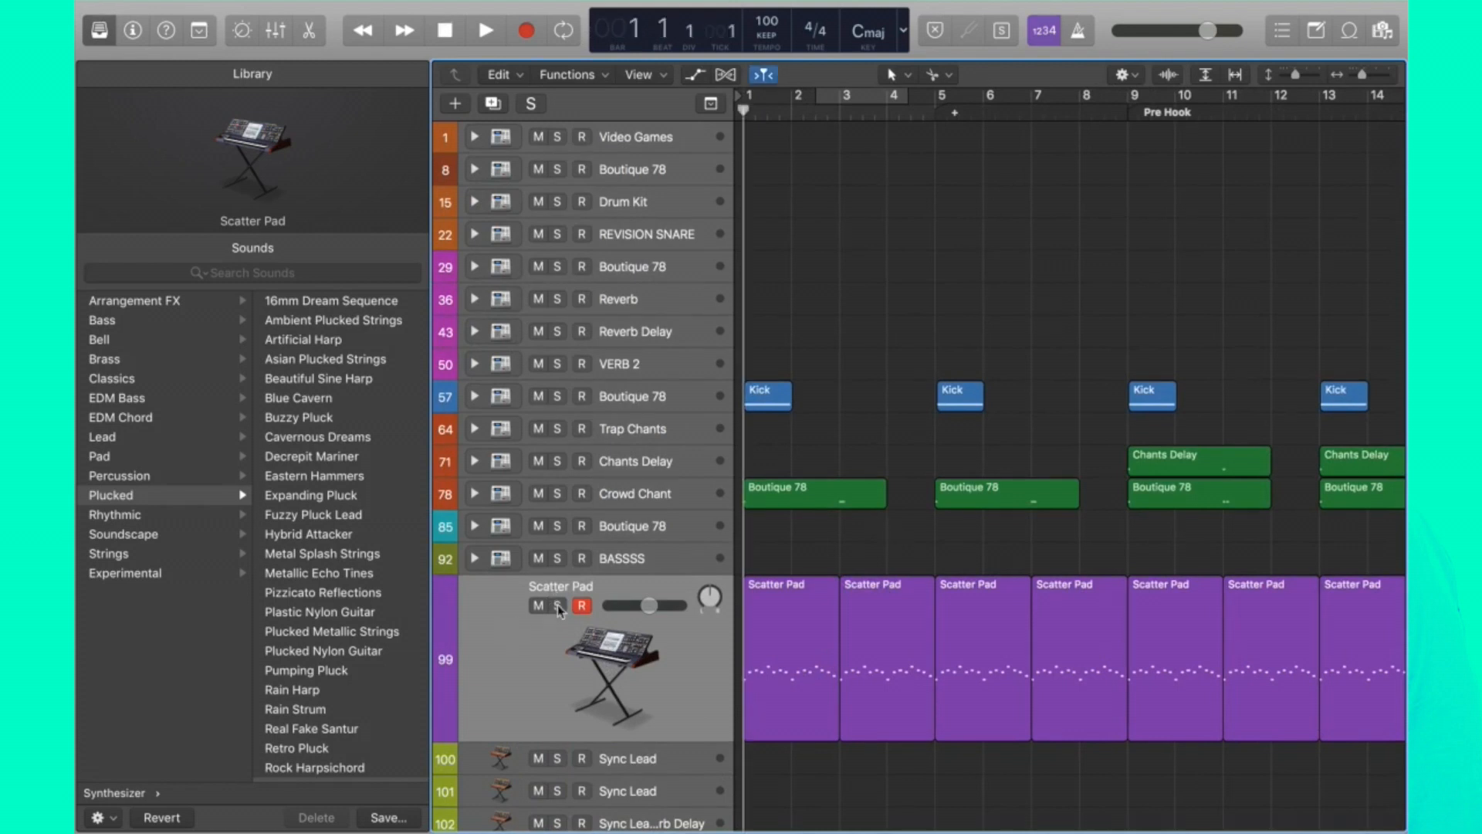
key("XF86AudioRaiseVolume")
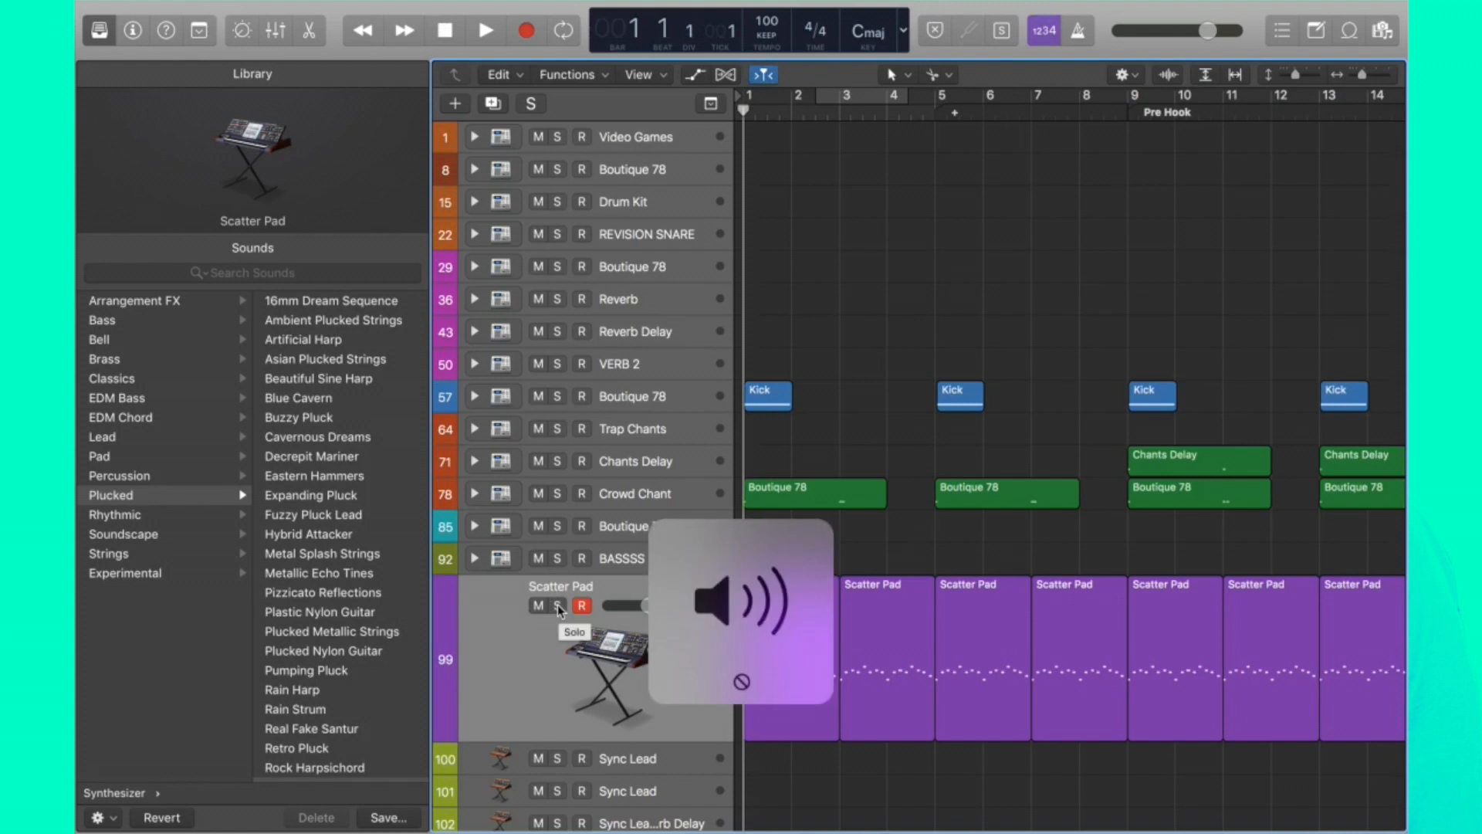
key("space")
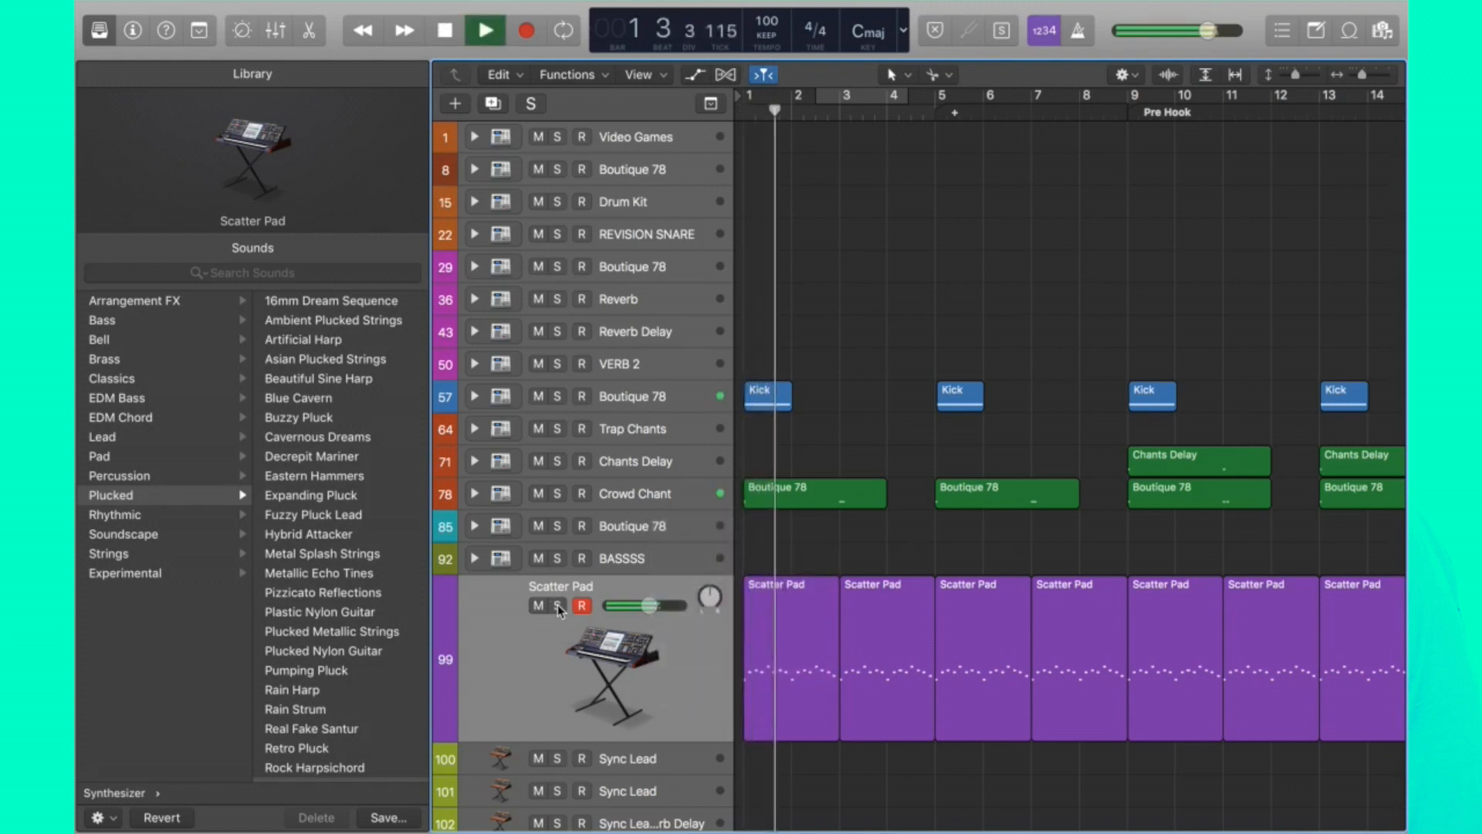
key("space")
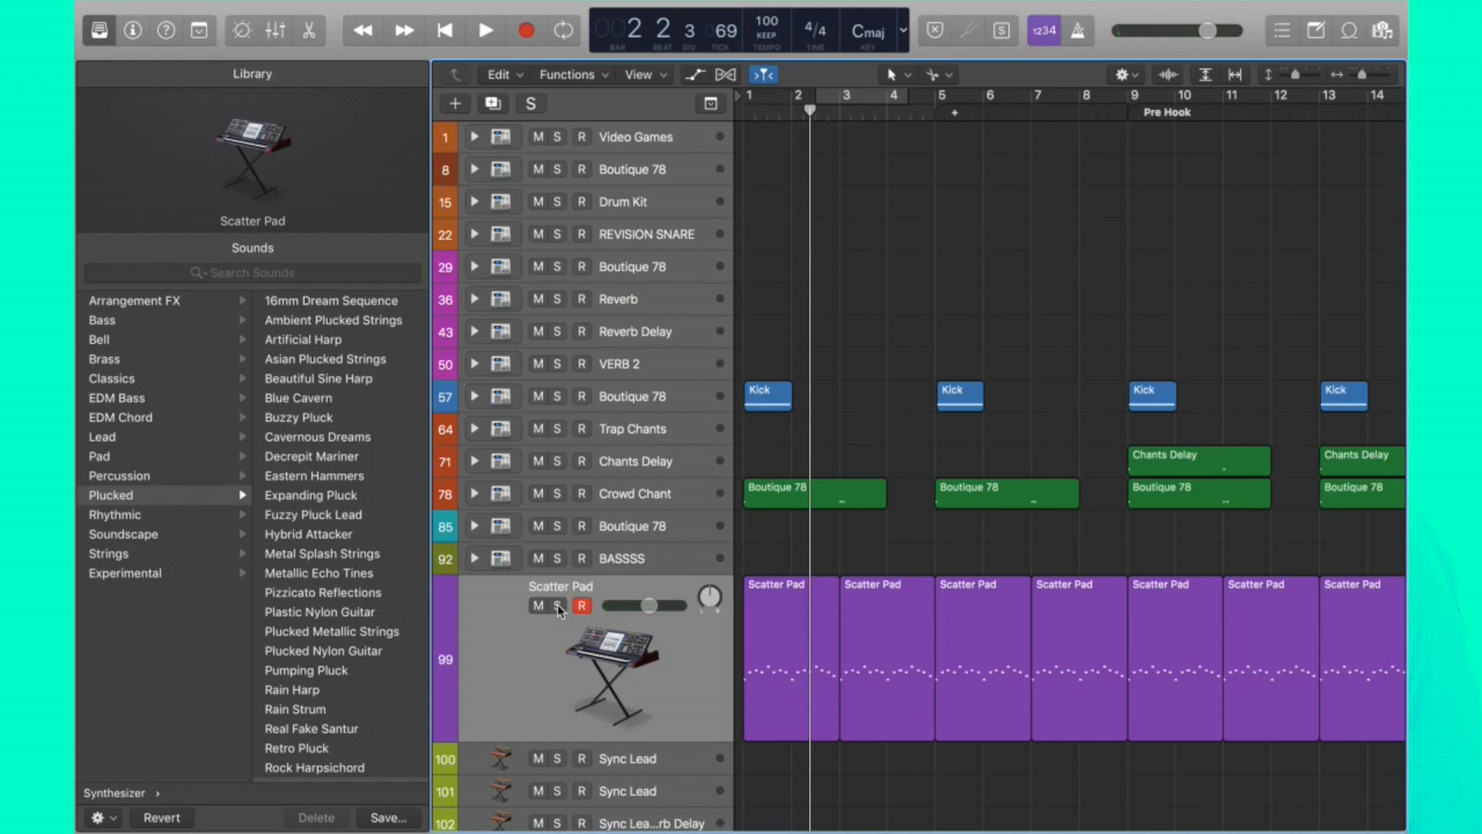
Solo the Scatter Pad track and play it from the start of the project.
key("Return")
left_click(558, 606)
key("space")
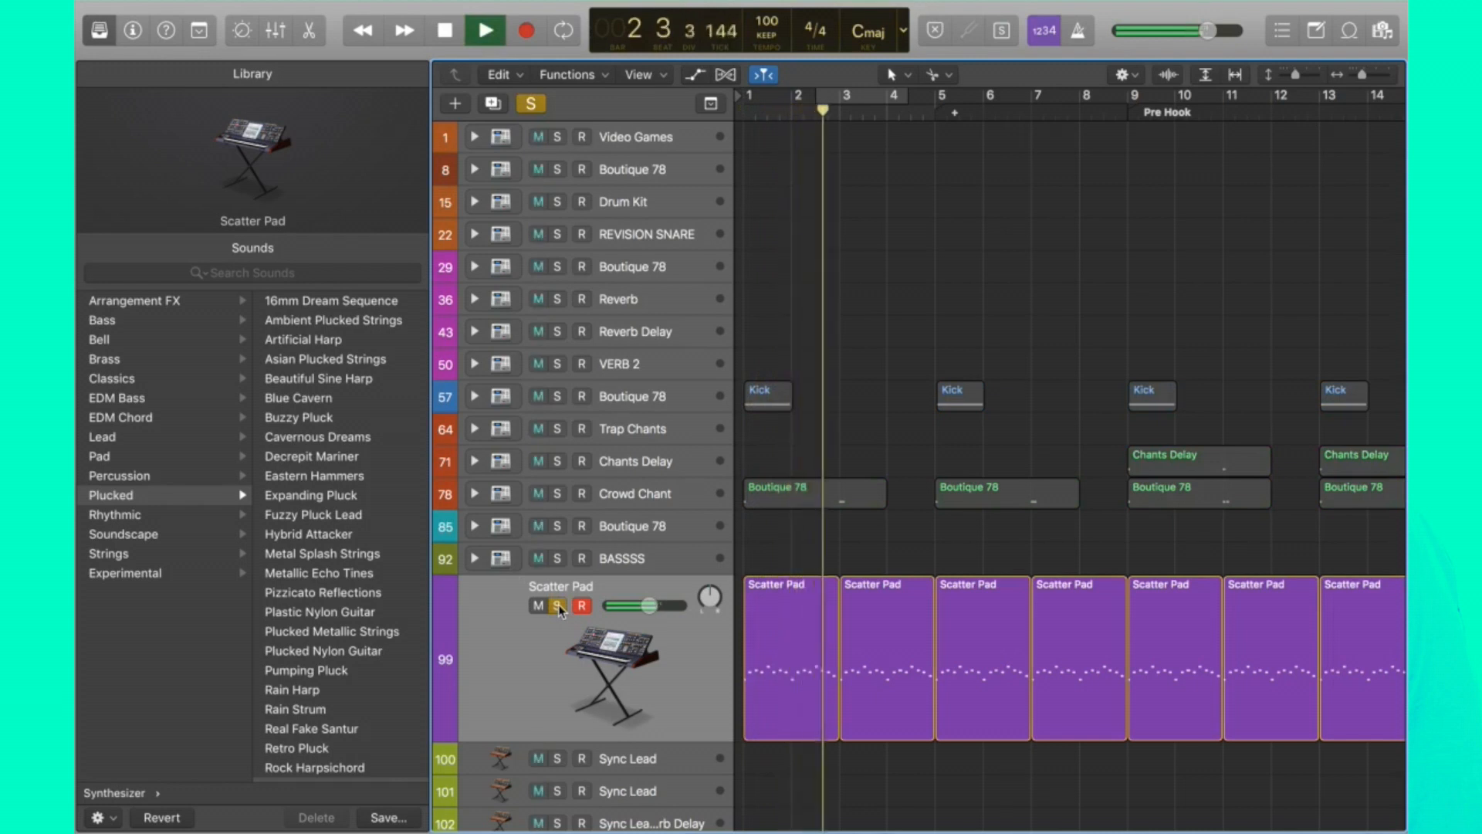
key("space")
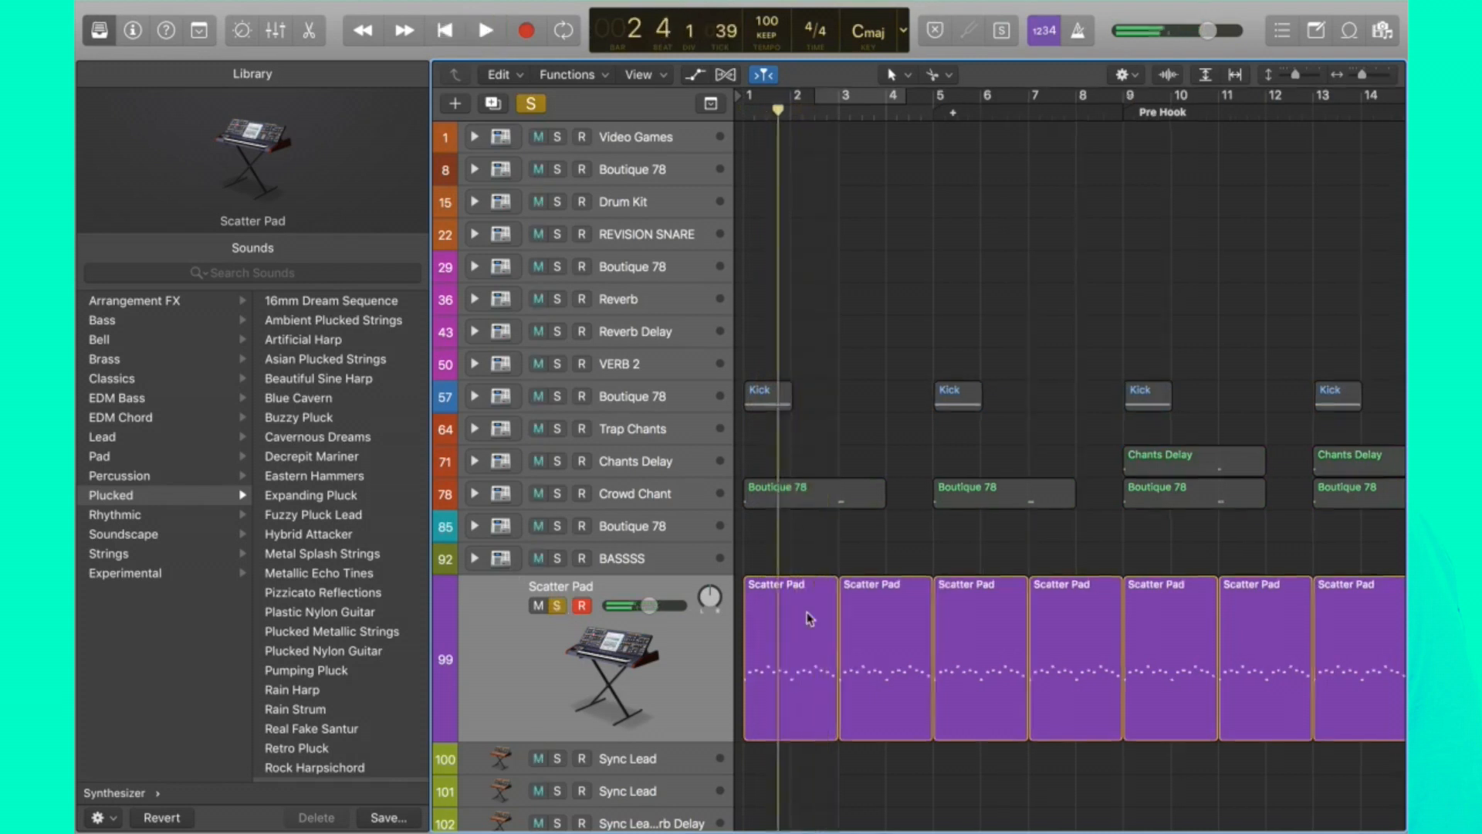
Turn off the Scatter Pad solo and play the full mix from bar 15 into the Hook.
key("z")
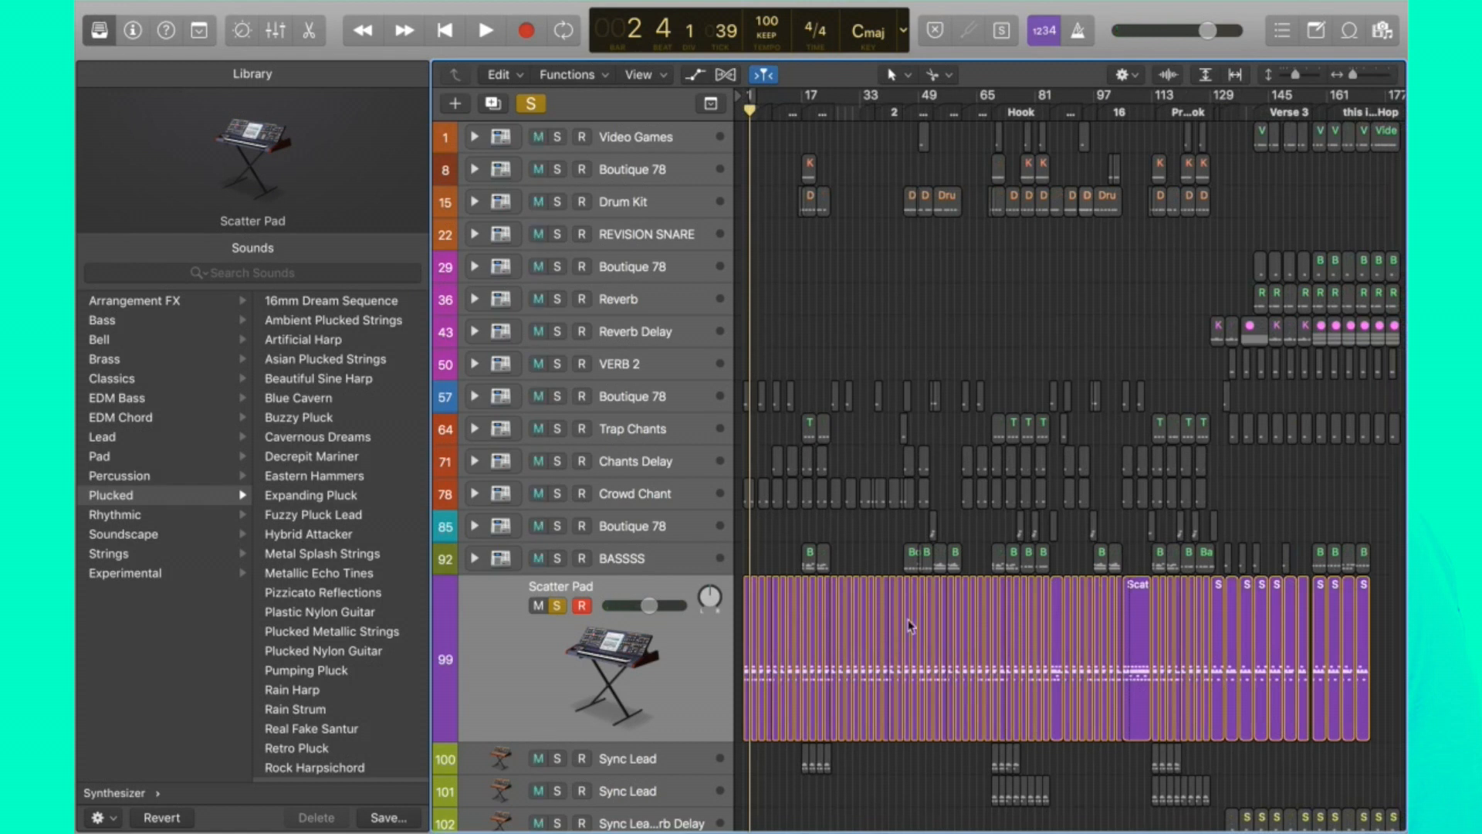
key("super+Right")
key("super+Right")
key("super+Right")
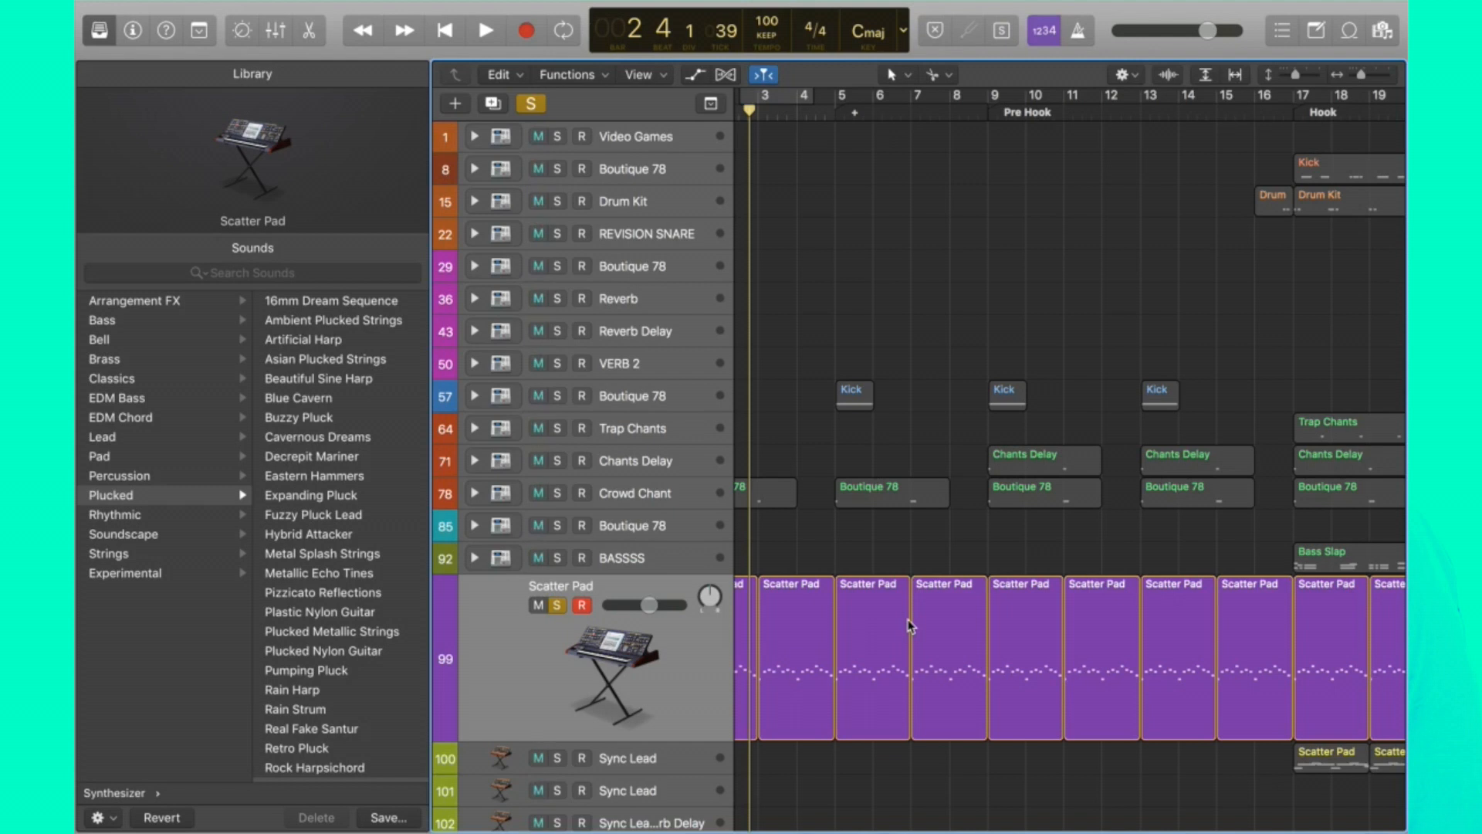
key("Return")
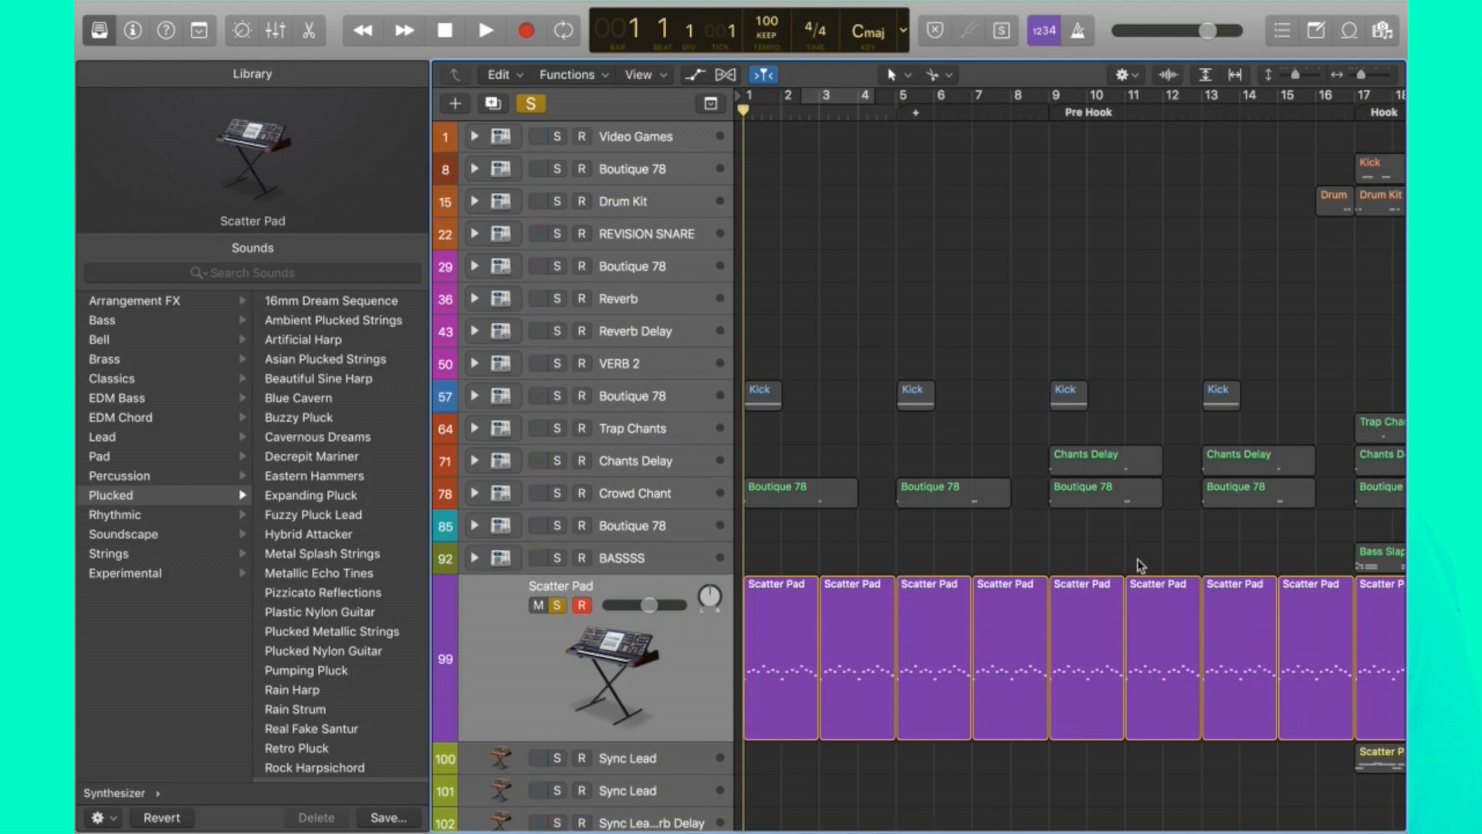
scroll(1140, 564, "down", 3)
left_click(947, 113)
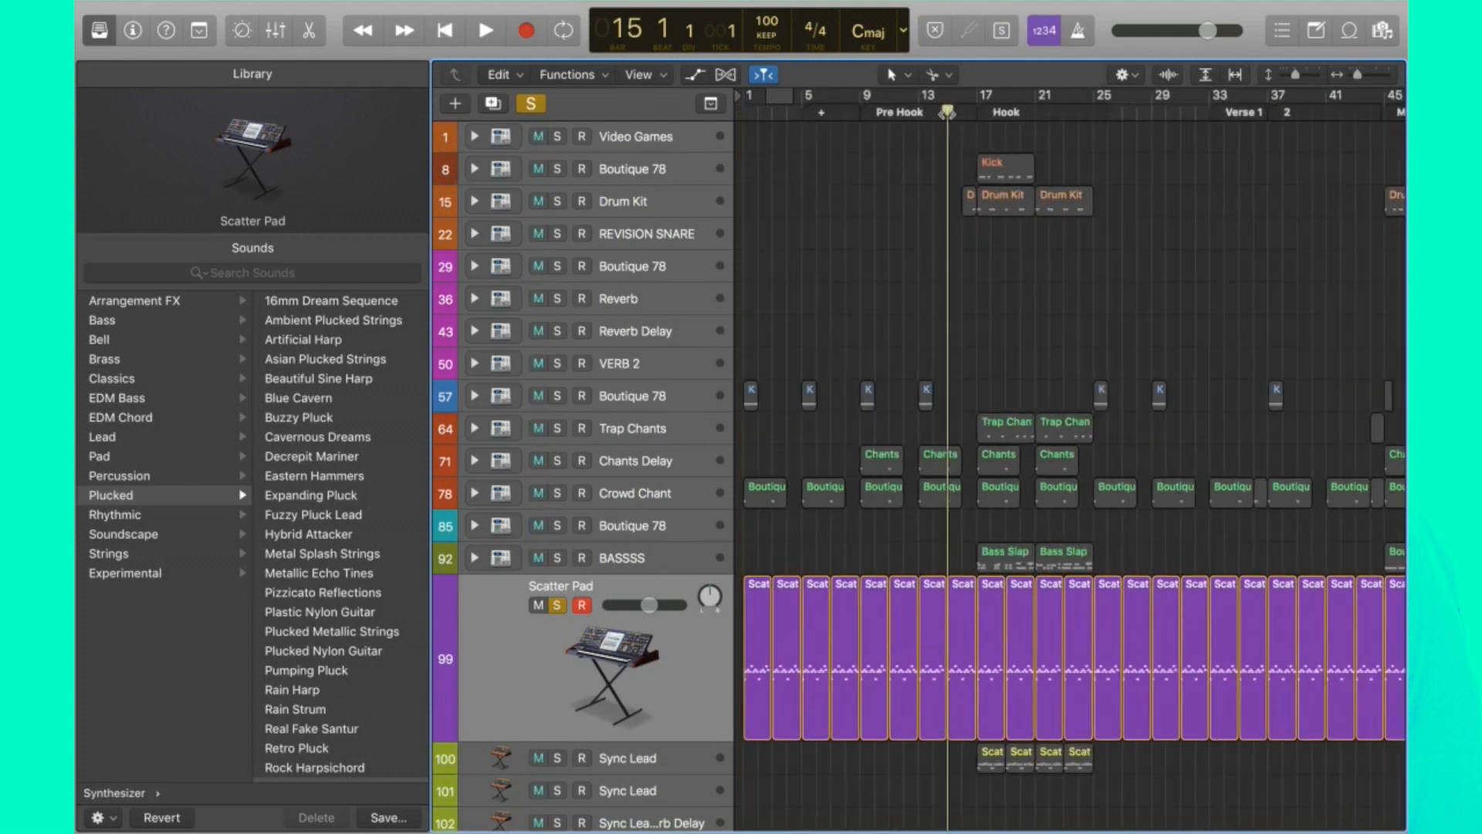
left_click(557, 605)
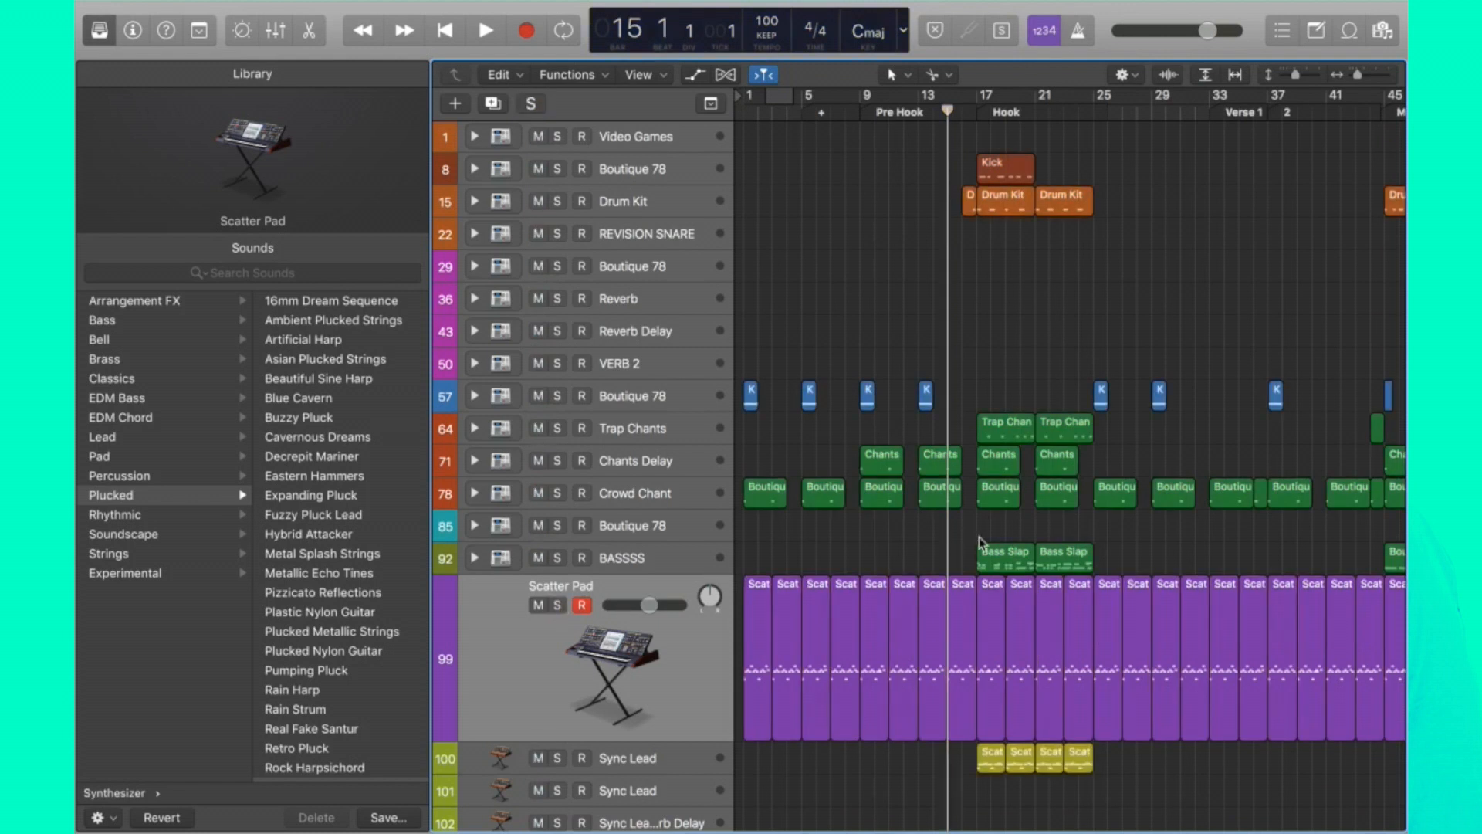
key("space")
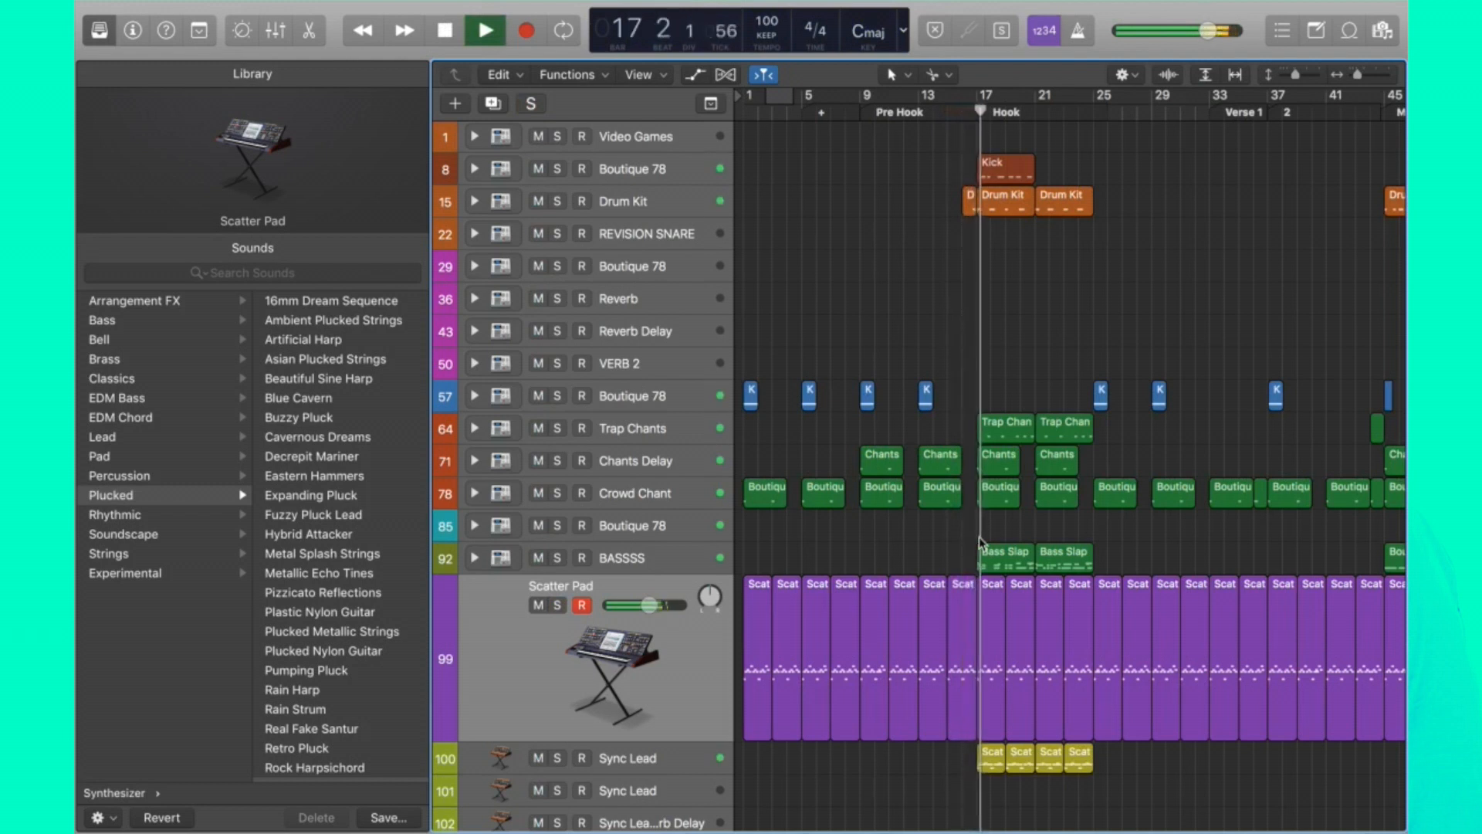
key("space")
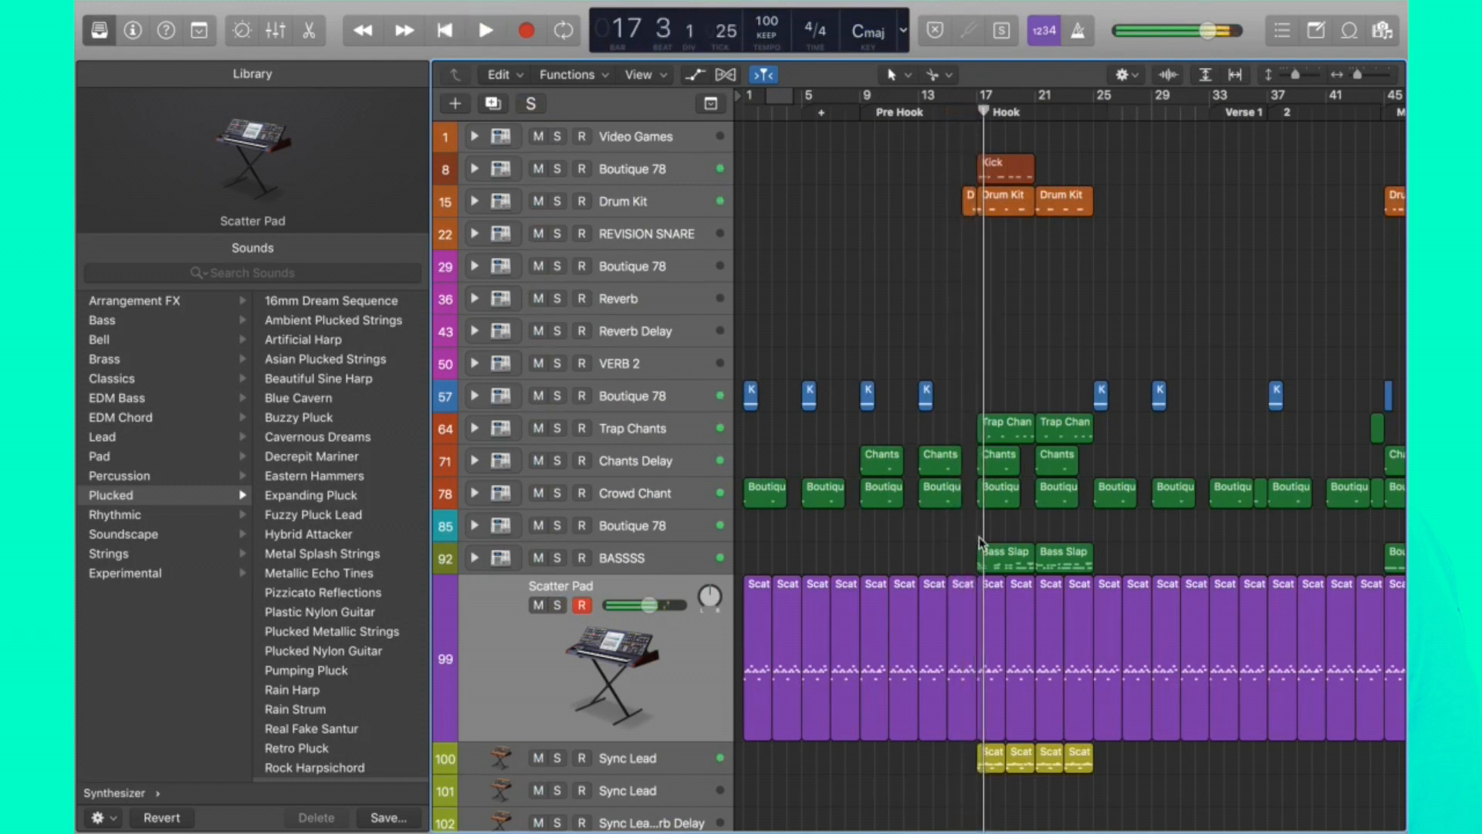
Solo the Scatter Pad track and play it from bar 14 into the Hook.
left_click(557, 606)
left_click(936, 112)
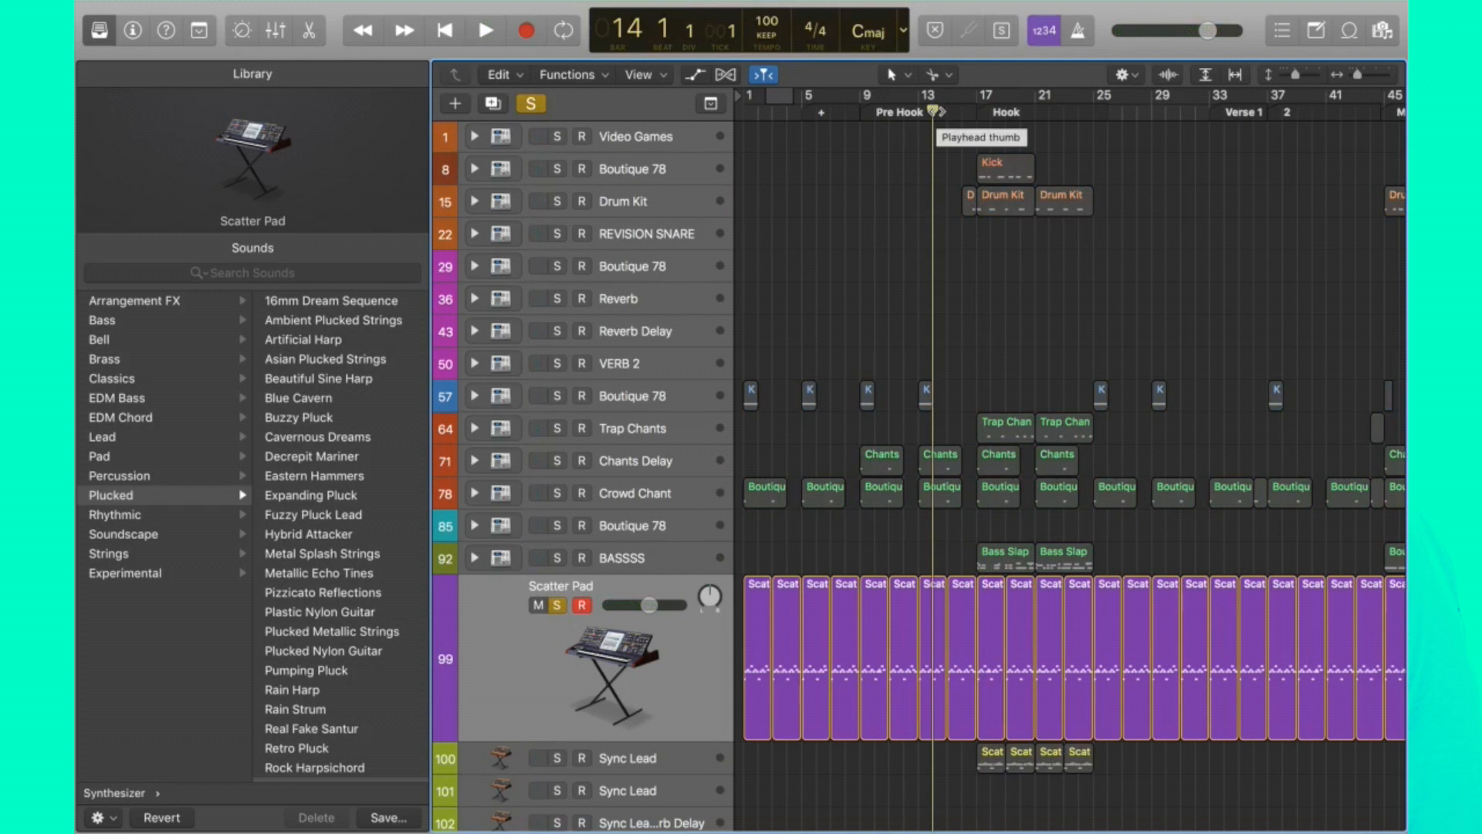
key("space")
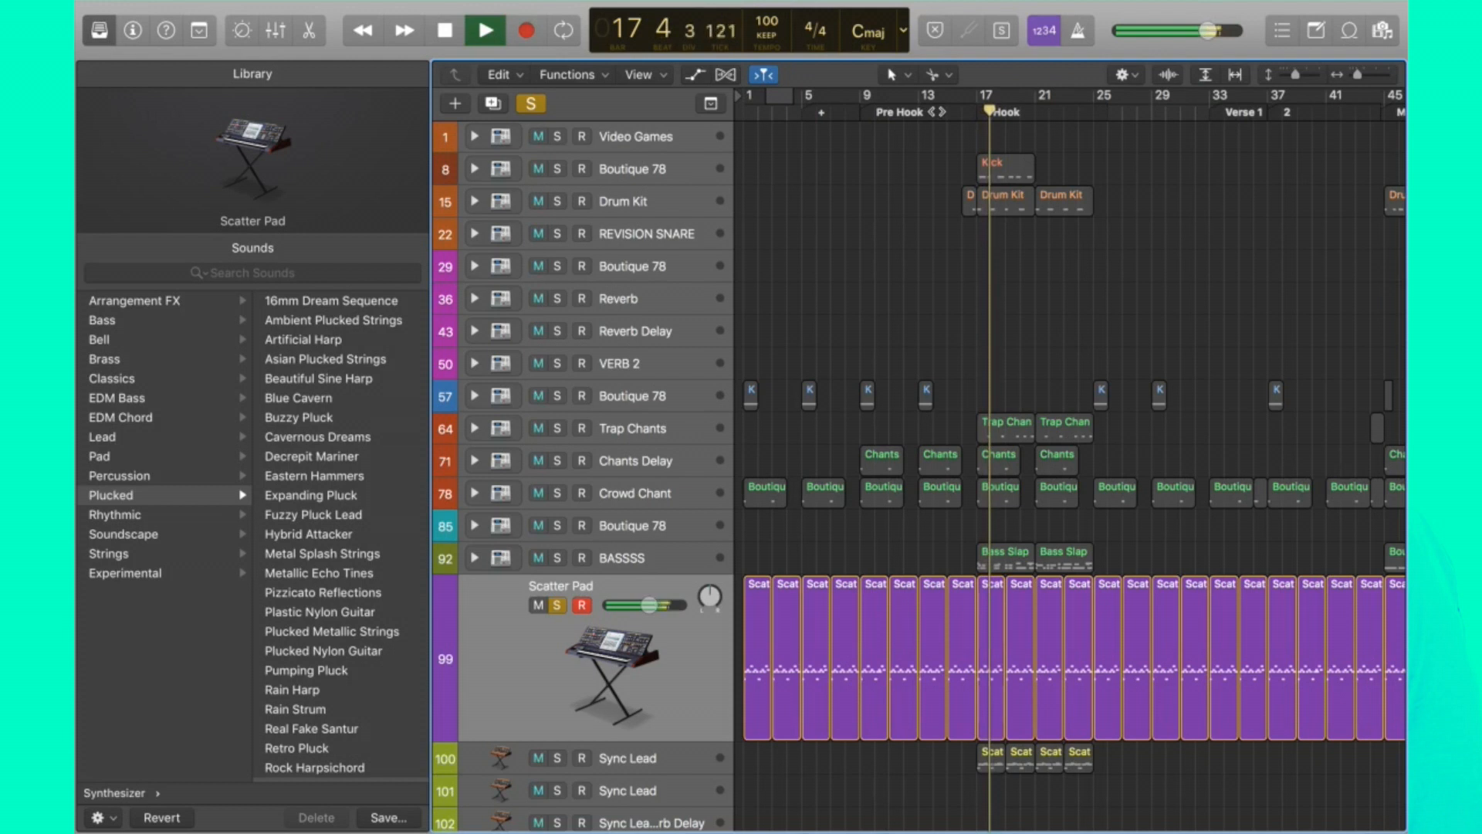
key("space")
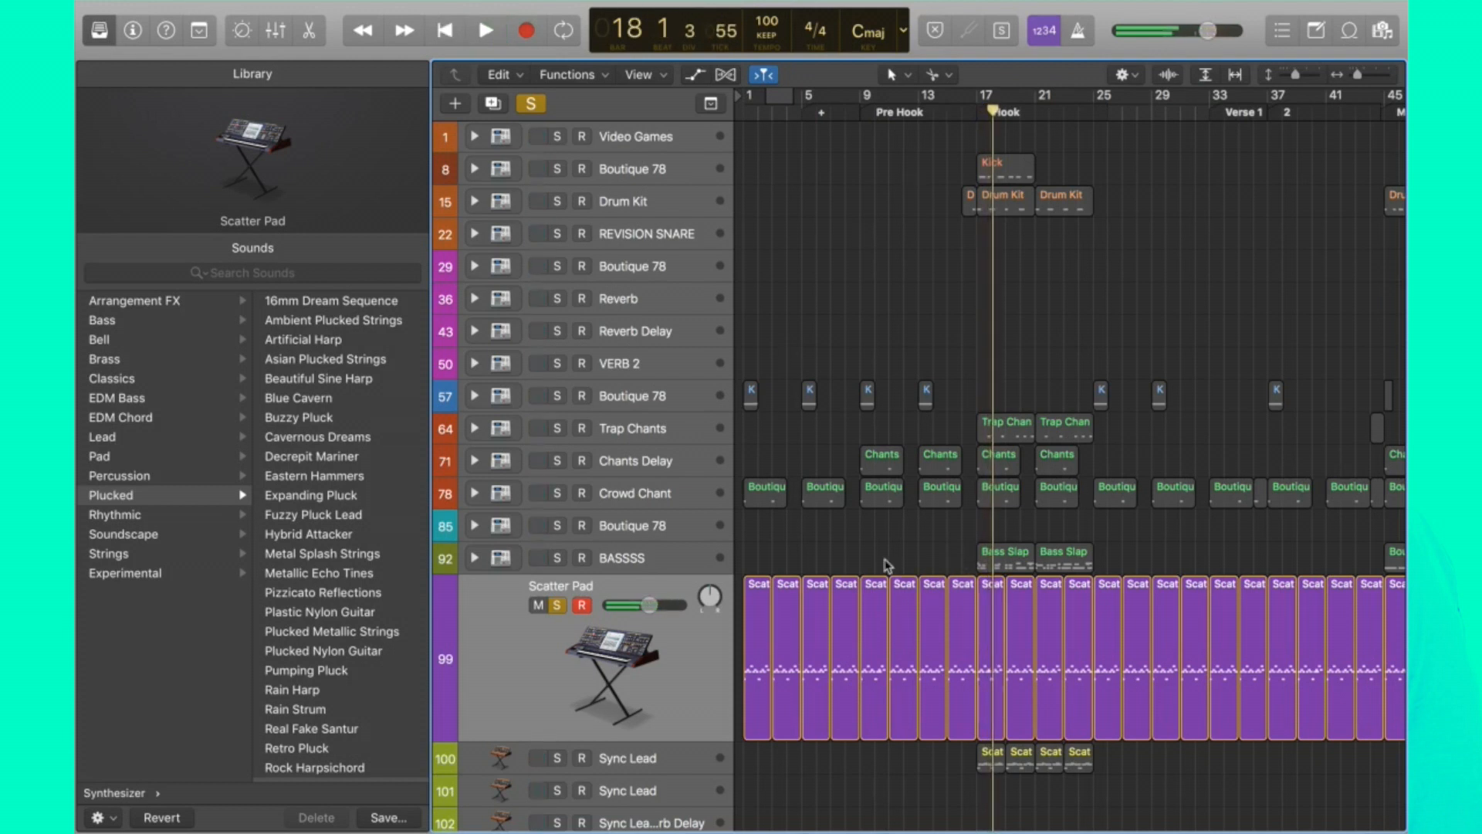
key("i")
scroll(723, 620, "down", 3)
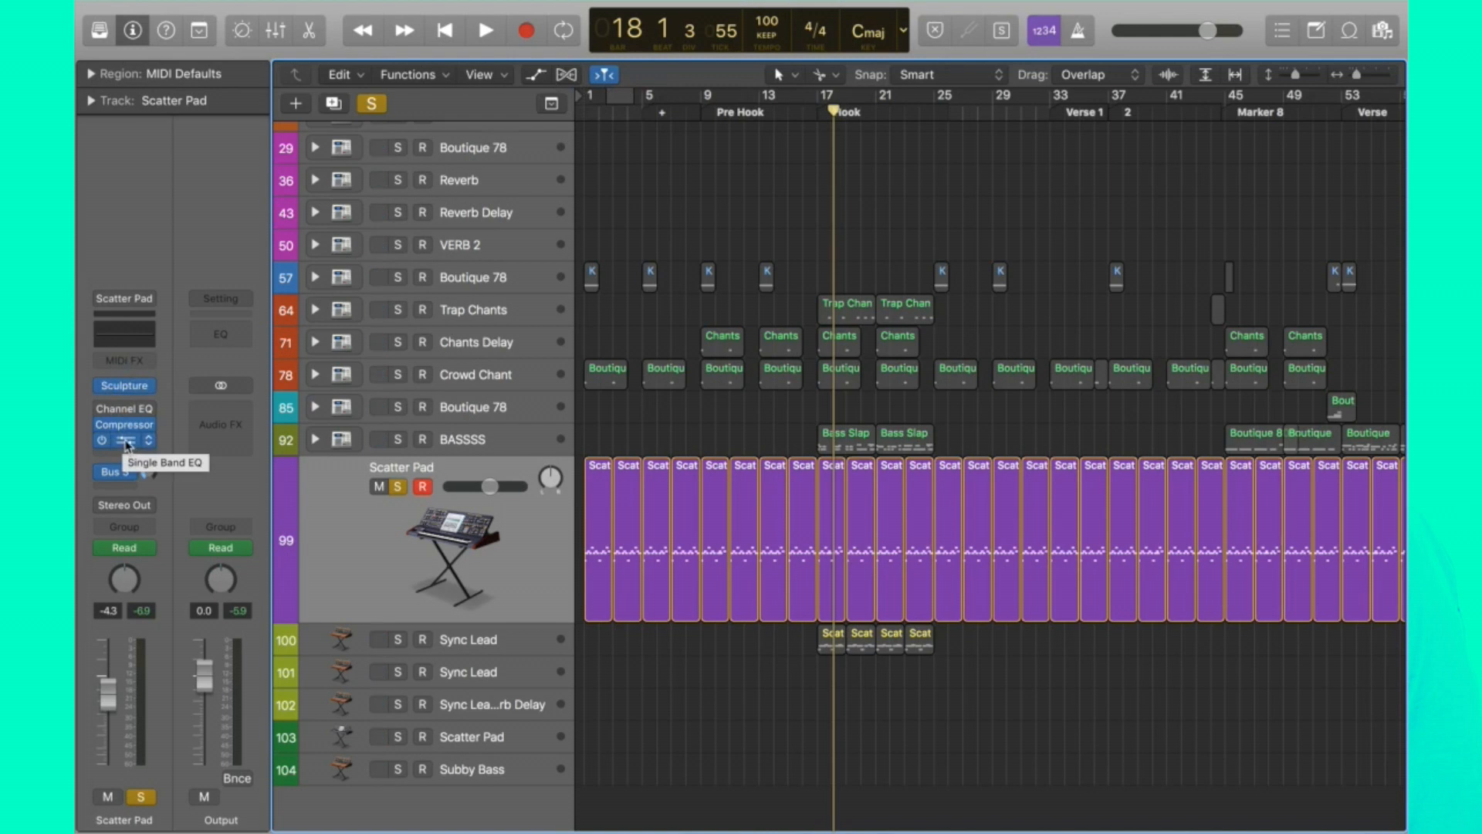
left_click(149, 444)
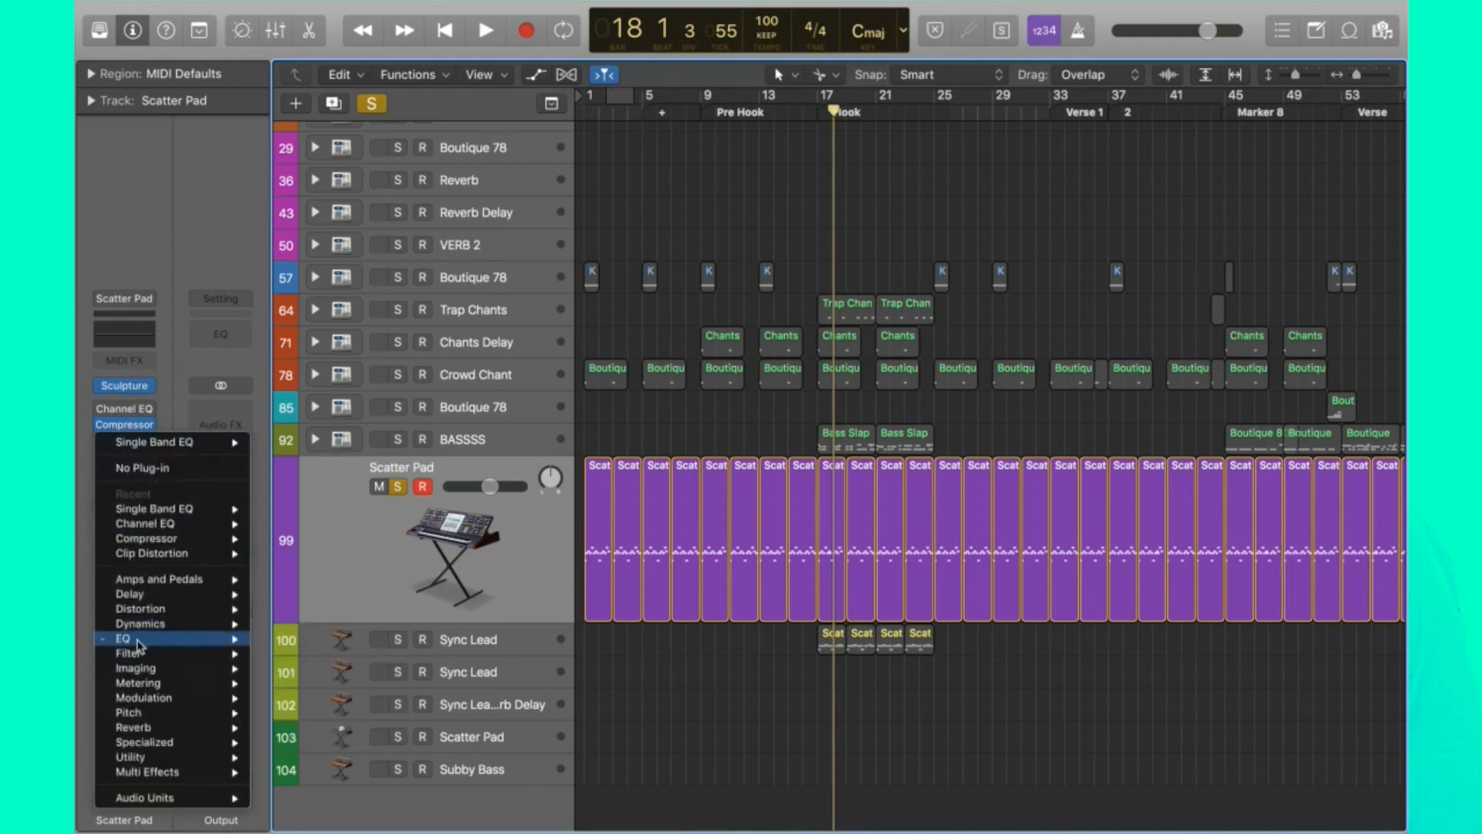
mouse_move(139, 640)
left_click(332, 679)
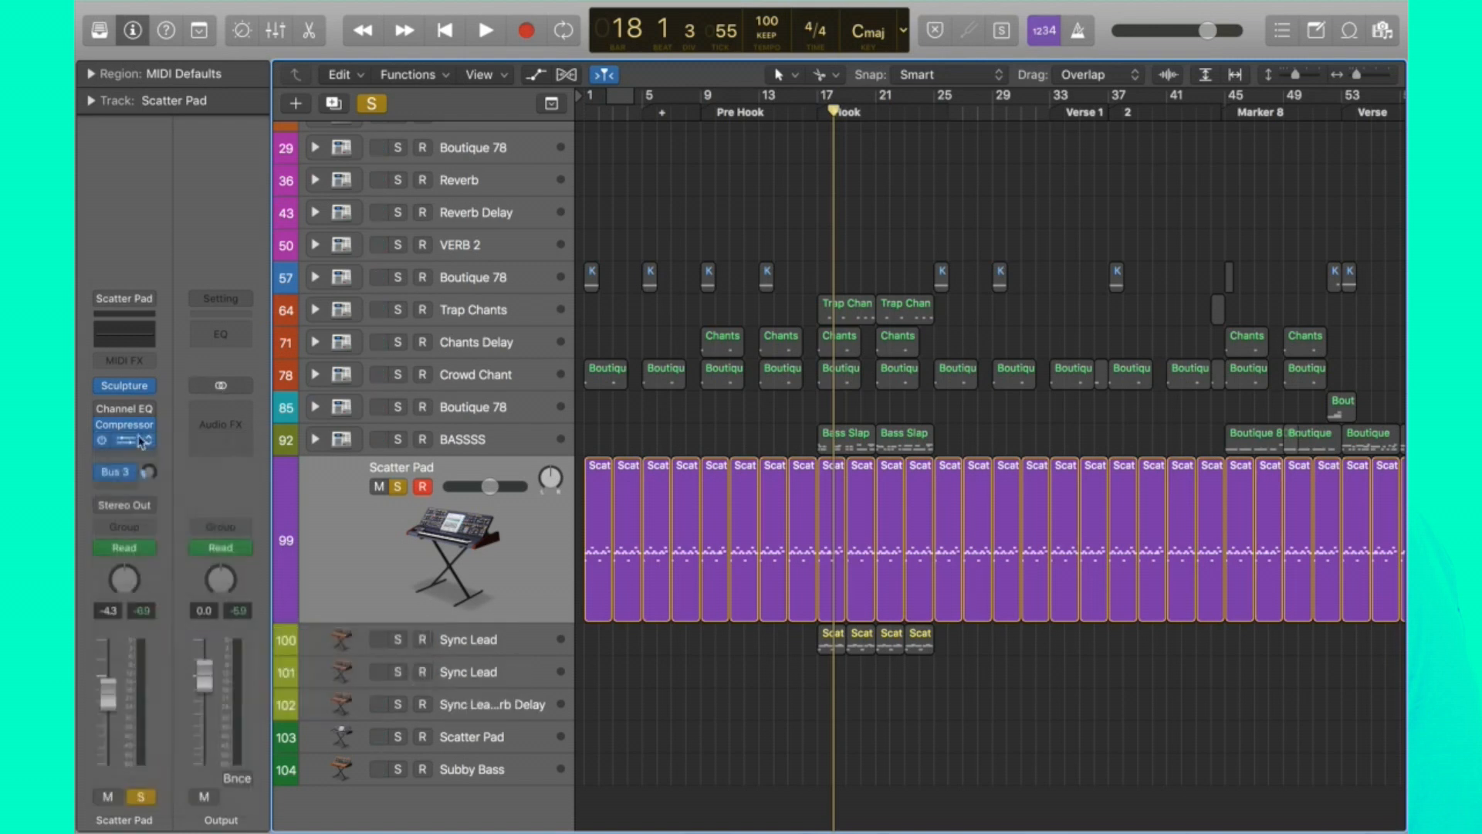
left_click(127, 441)
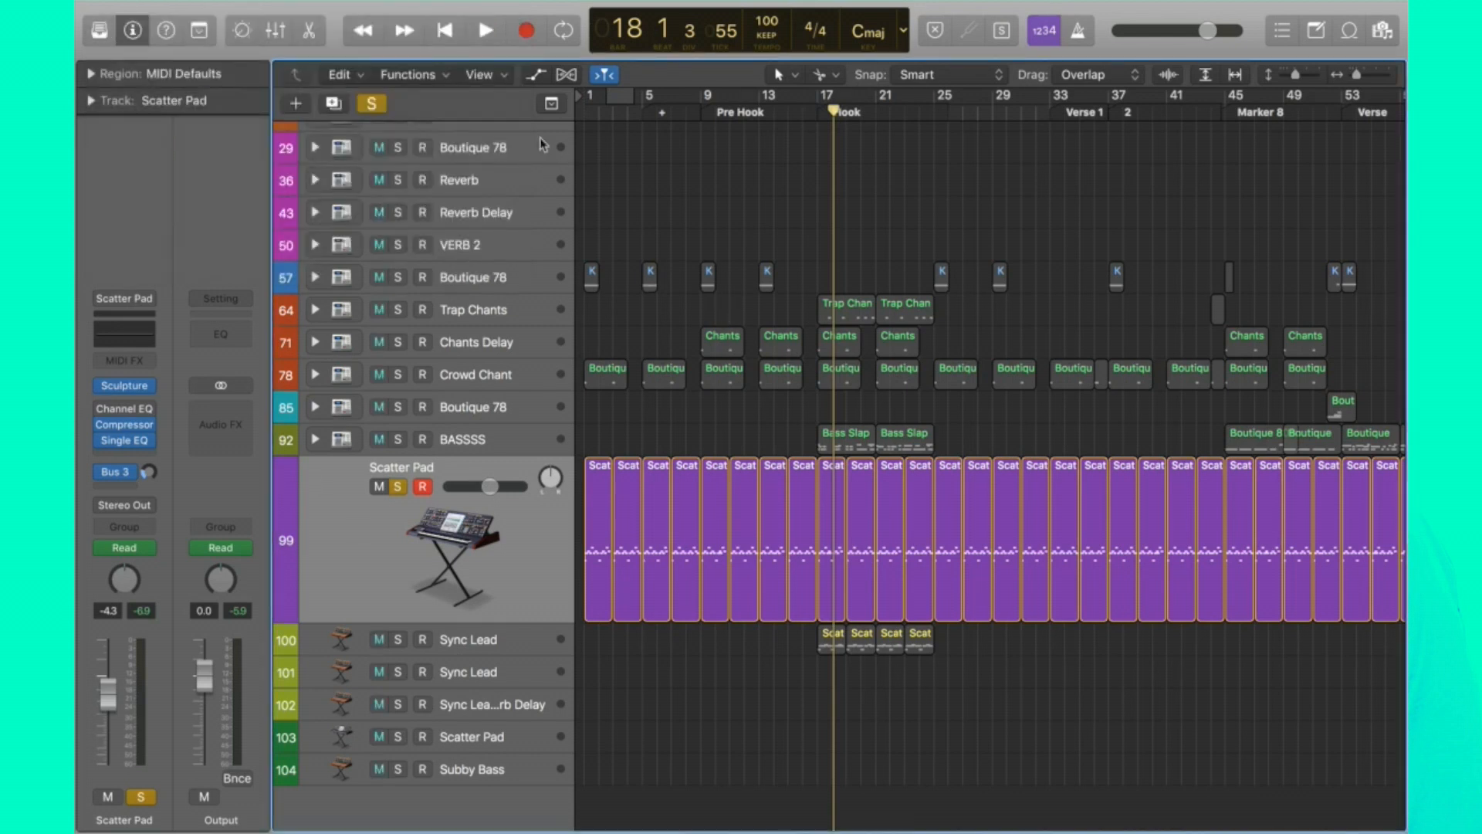
Show track automation and examine the Scatter Pad's filter automation curve around the Hook.
left_click(535, 75)
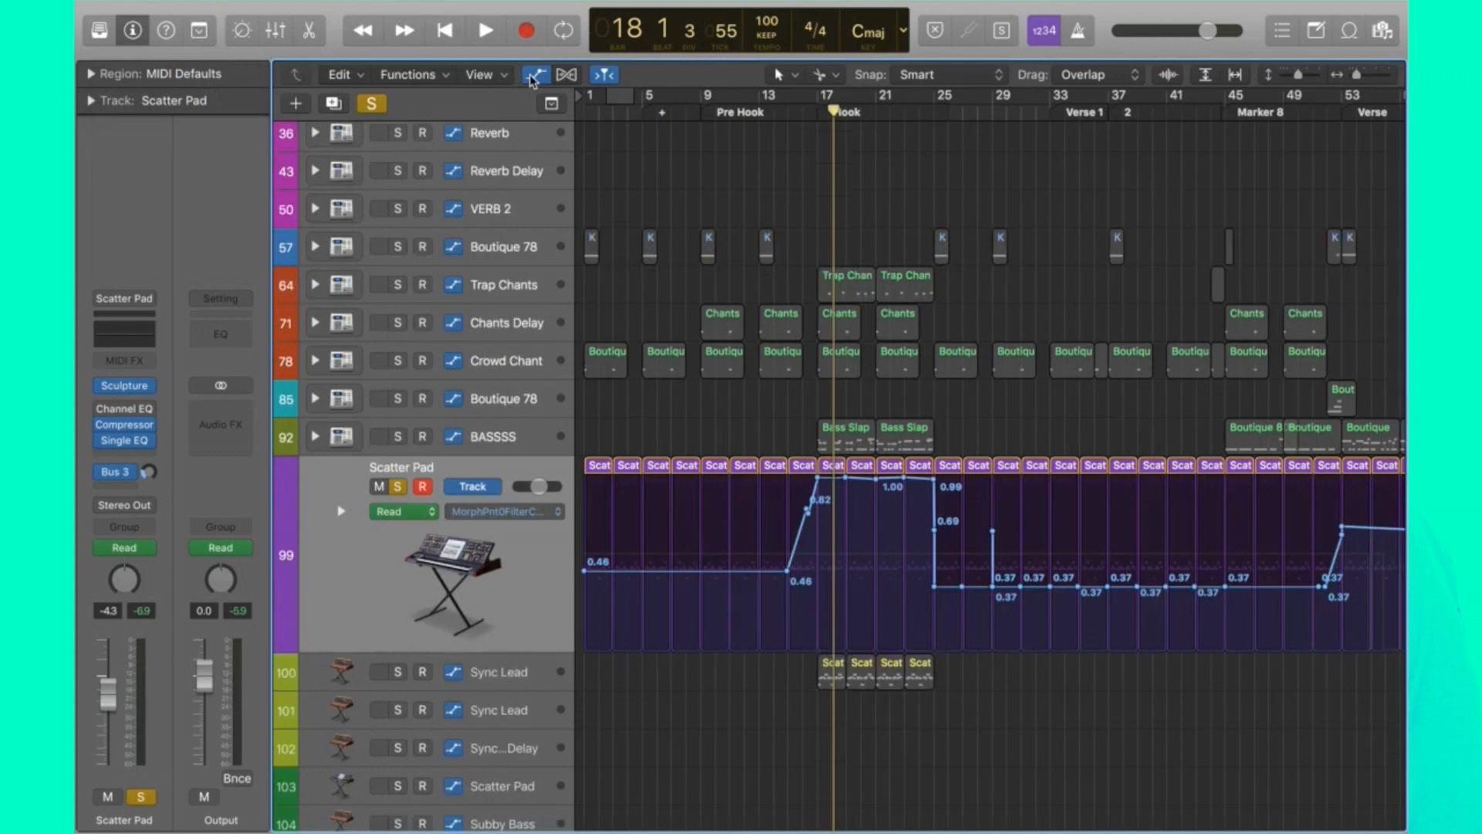
left_click(536, 75)
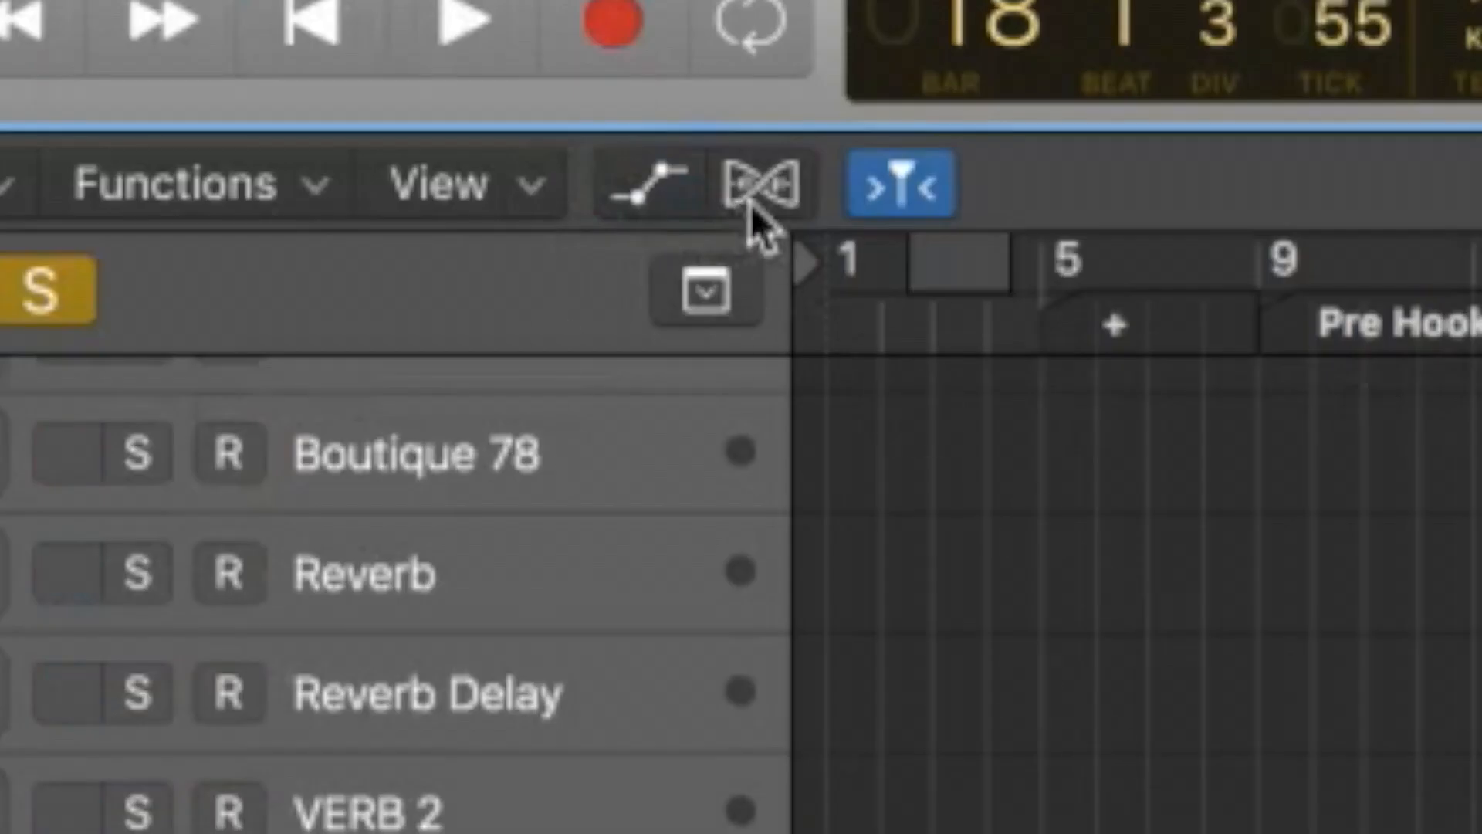
left_click(543, 78)
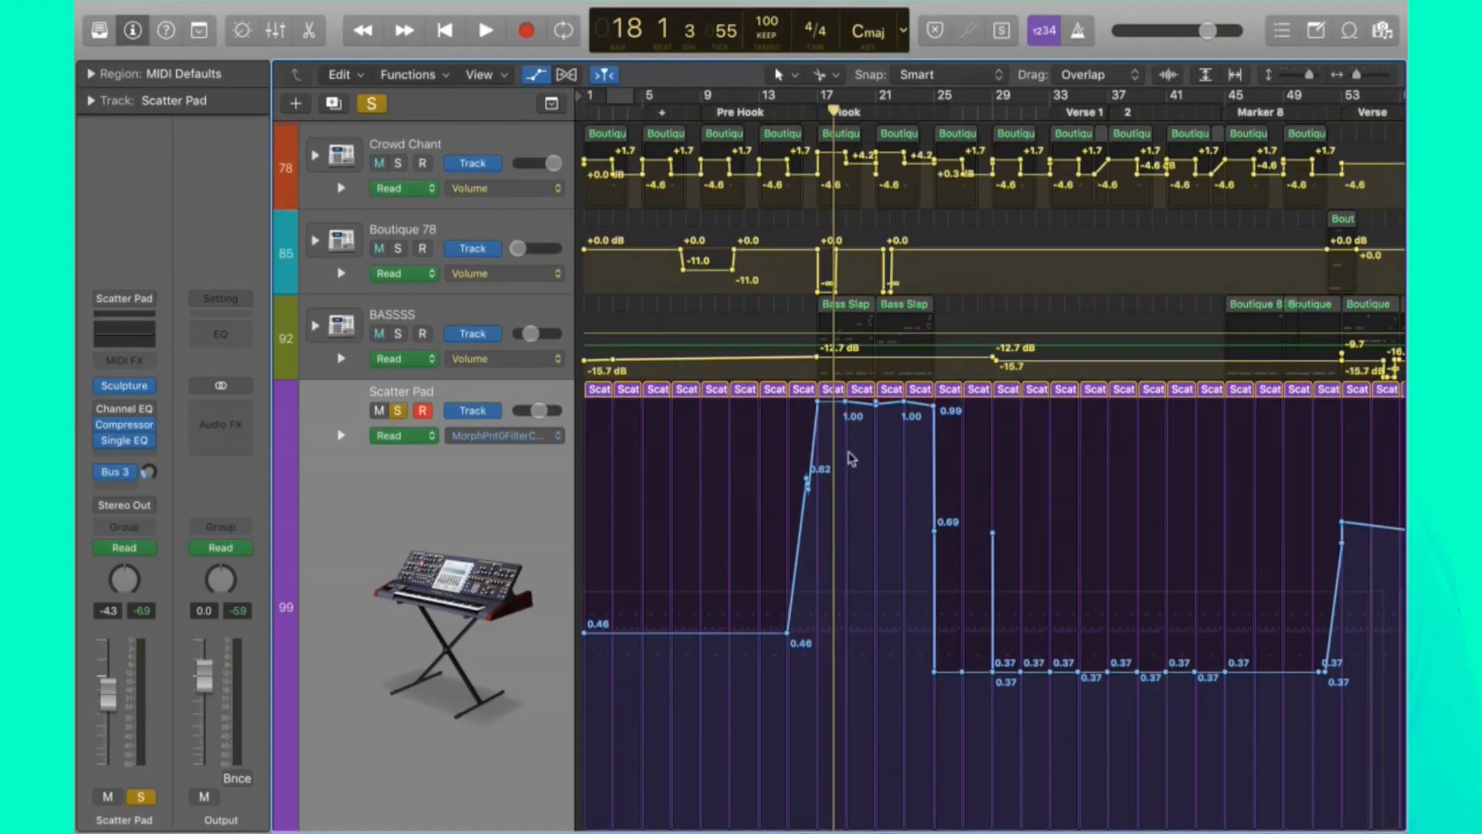
scroll(834, 529, "up", 5)
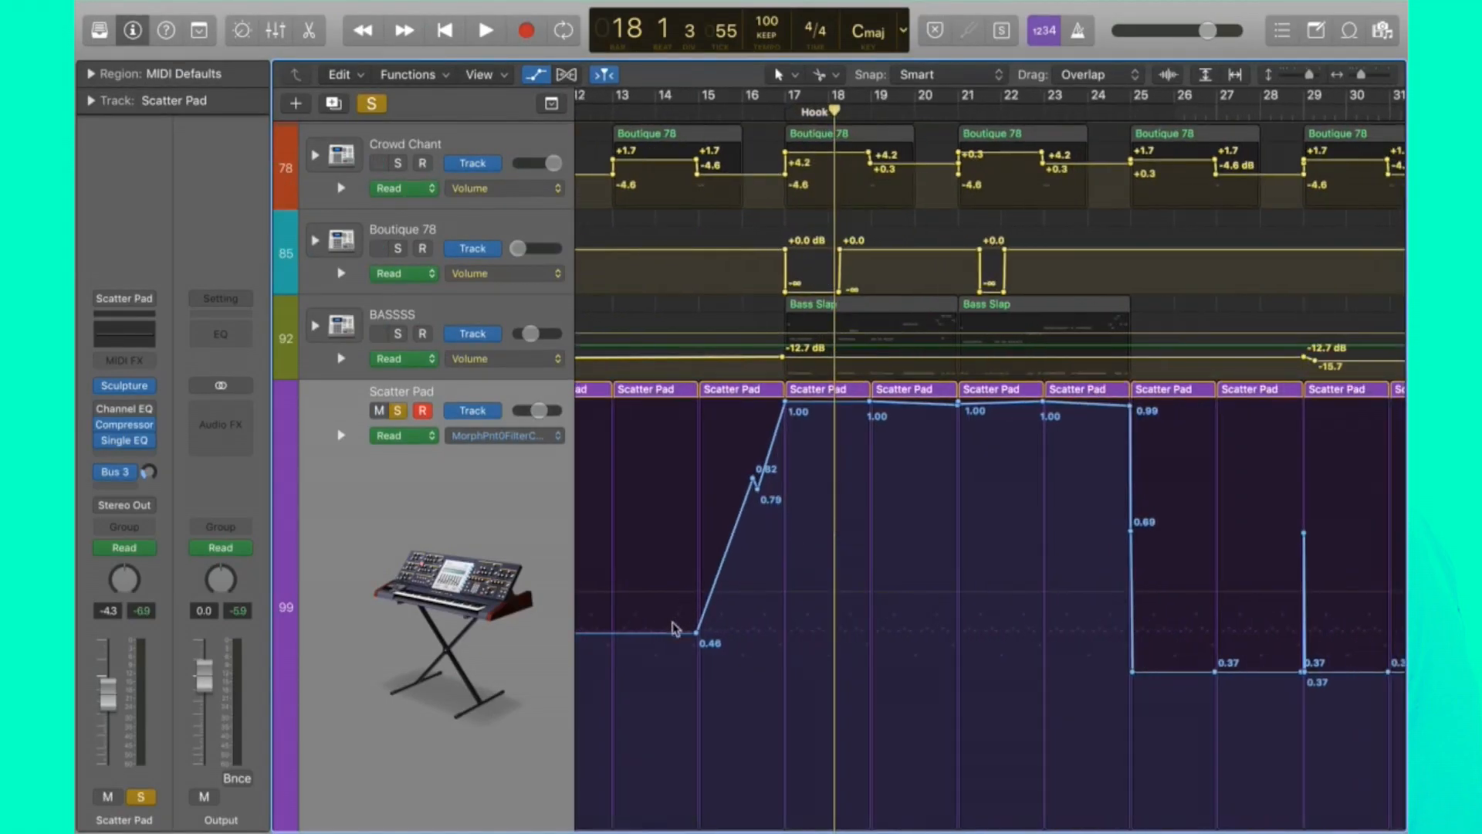
left_click_drag(664, 641, 663, 642)
Play the soloed Scatter Pad from about bar 14 through the filter automation rise into the Hook.
left_click_drag(695, 112, 1098, 112)
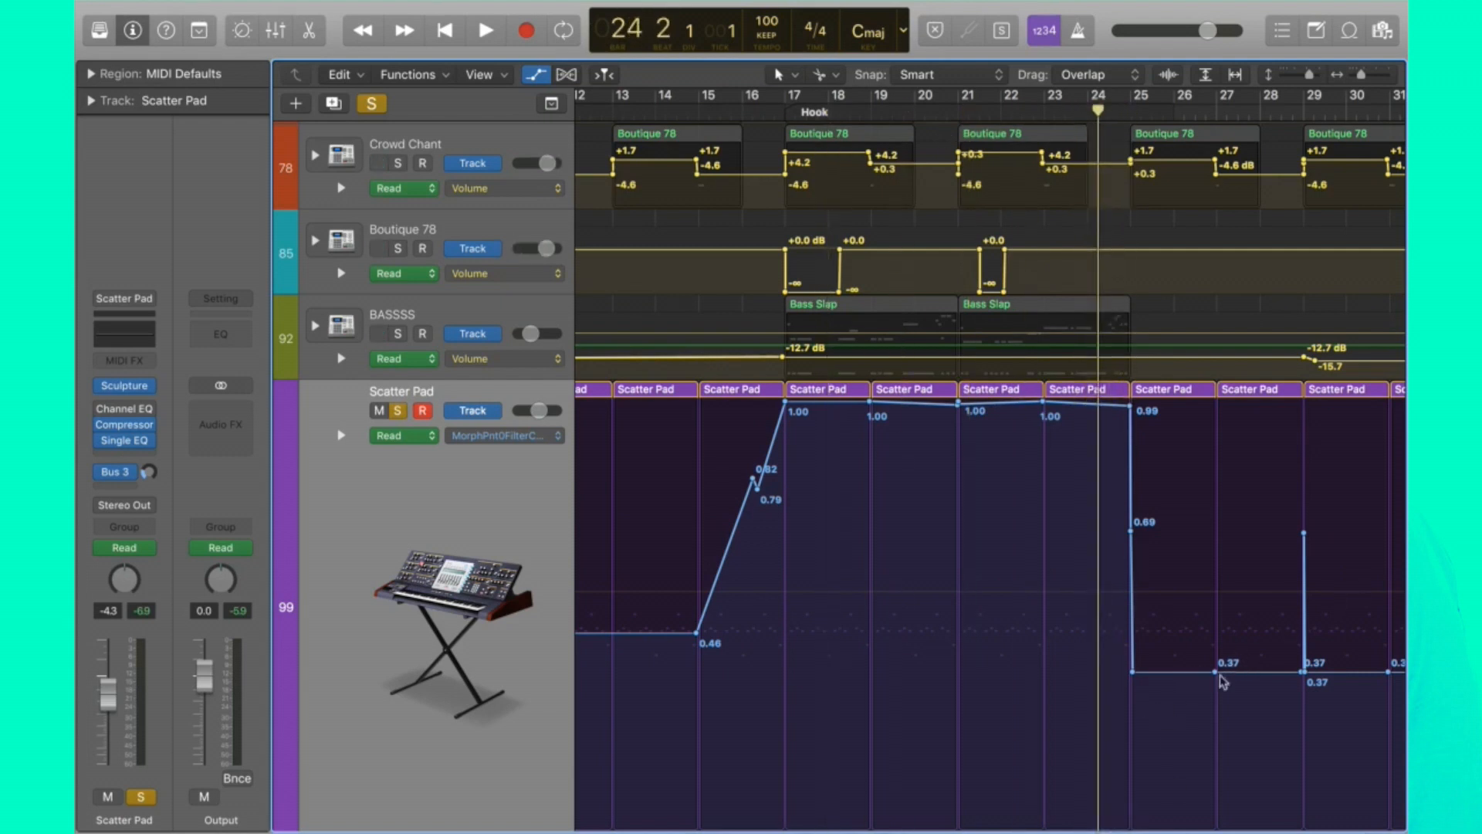
left_click(699, 112)
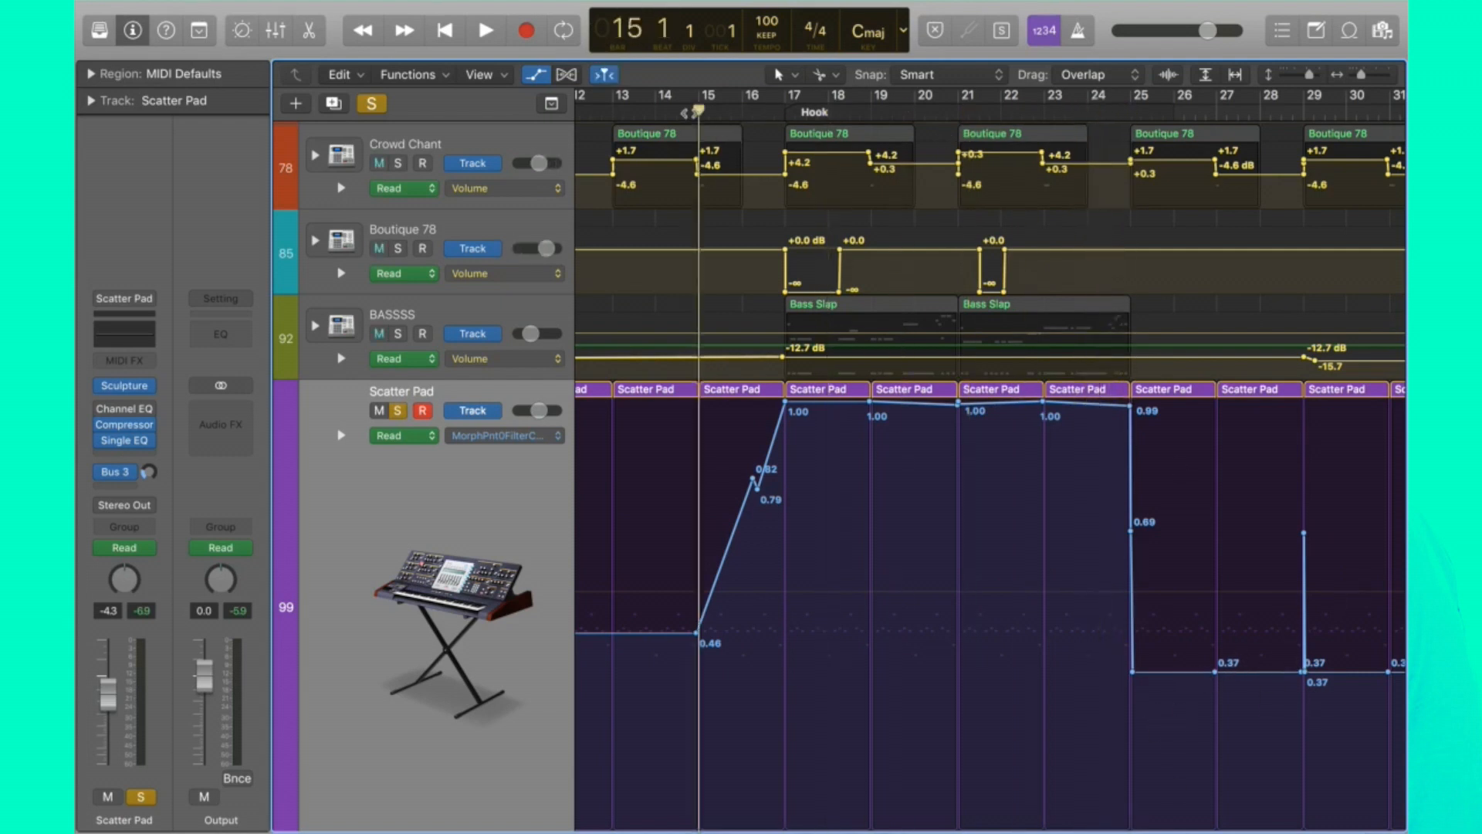
left_click(669, 112)
key("space")
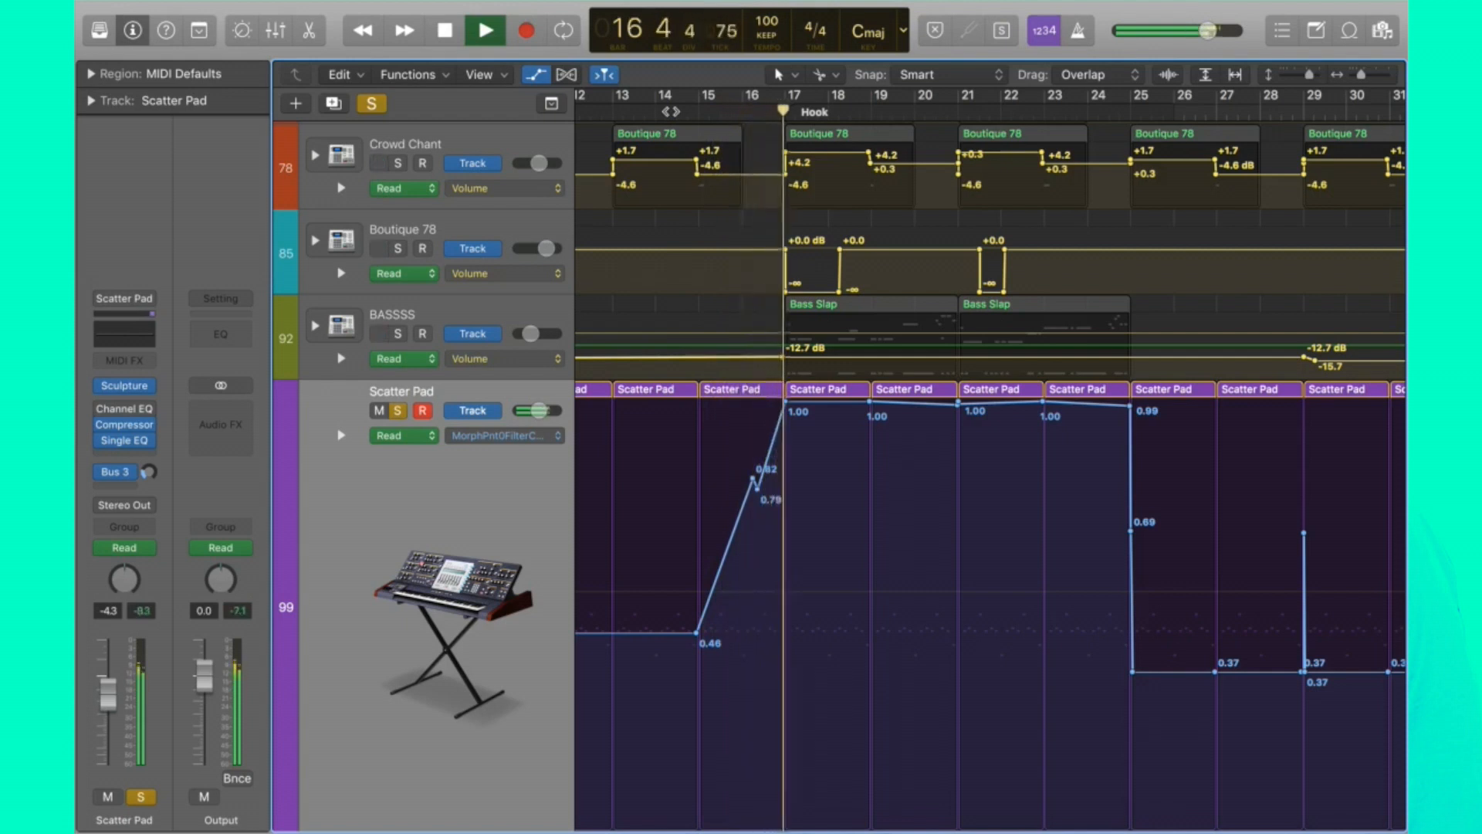
key("space")
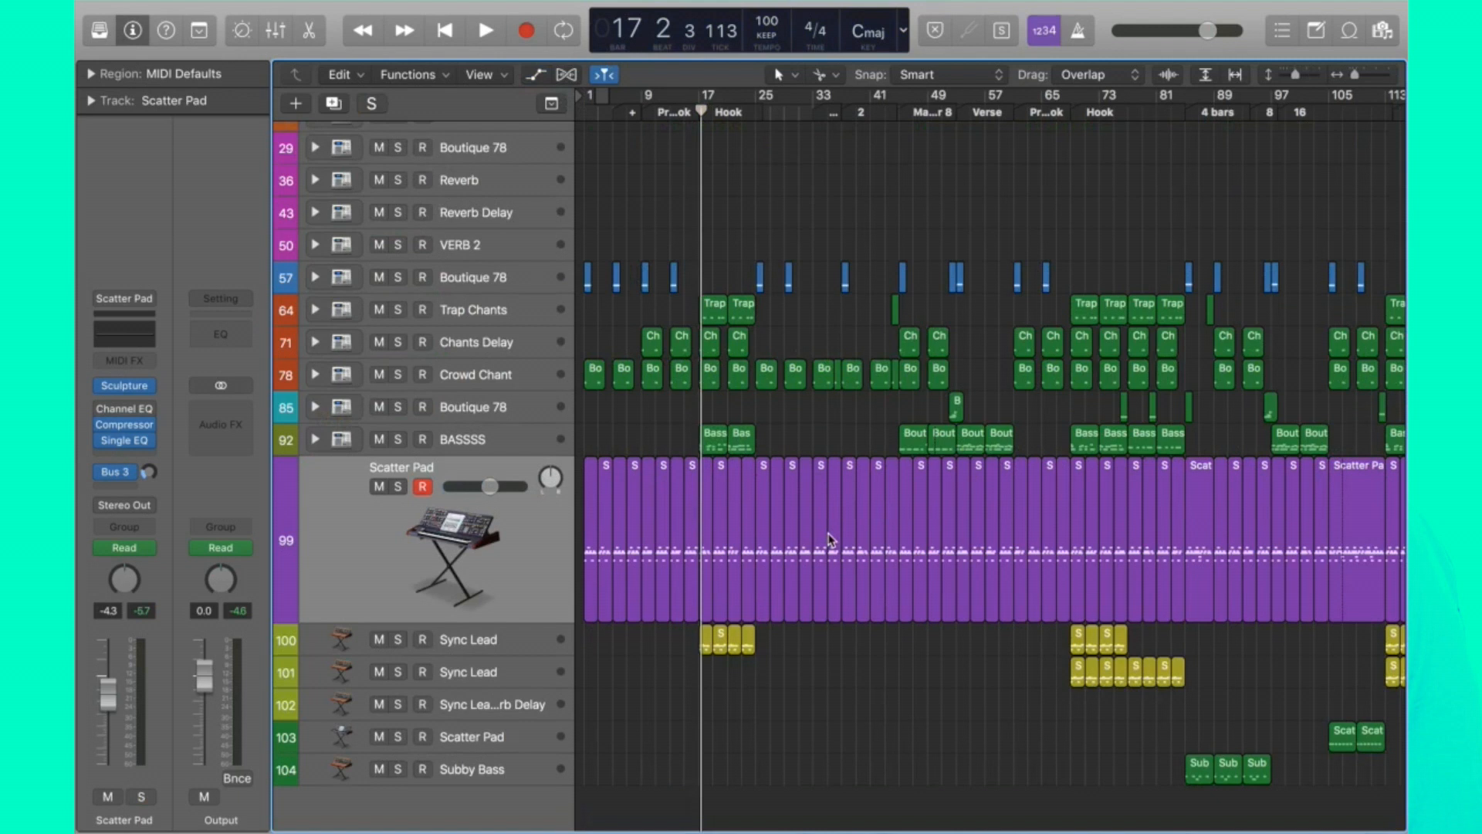
Place the playhead at bar 16 and show track automation down to the Sync Lead regions in the Hook.
scroll(817, 638, "up", 5)
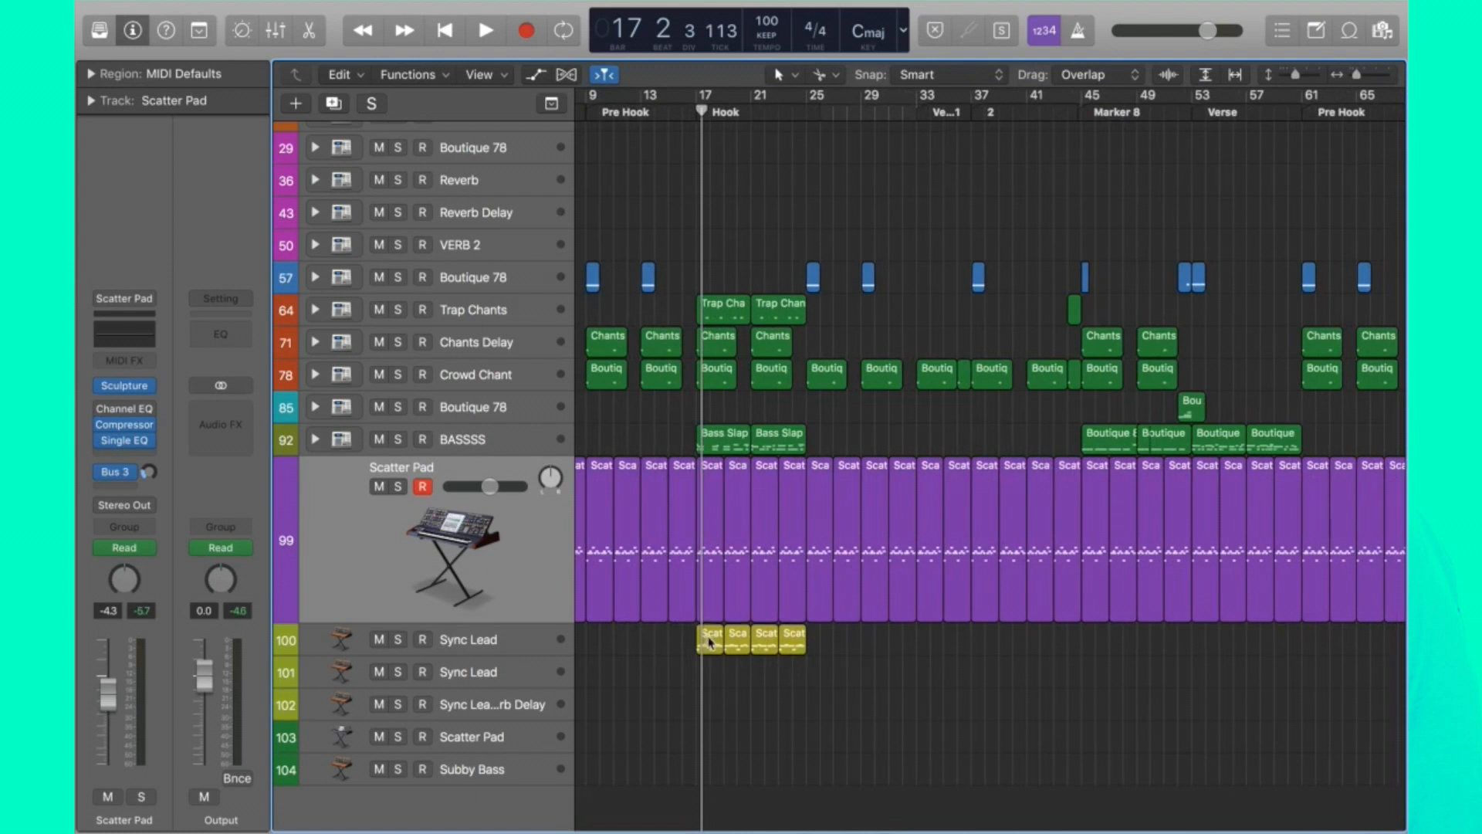
scroll(706, 463, "up", 5)
left_click(647, 95)
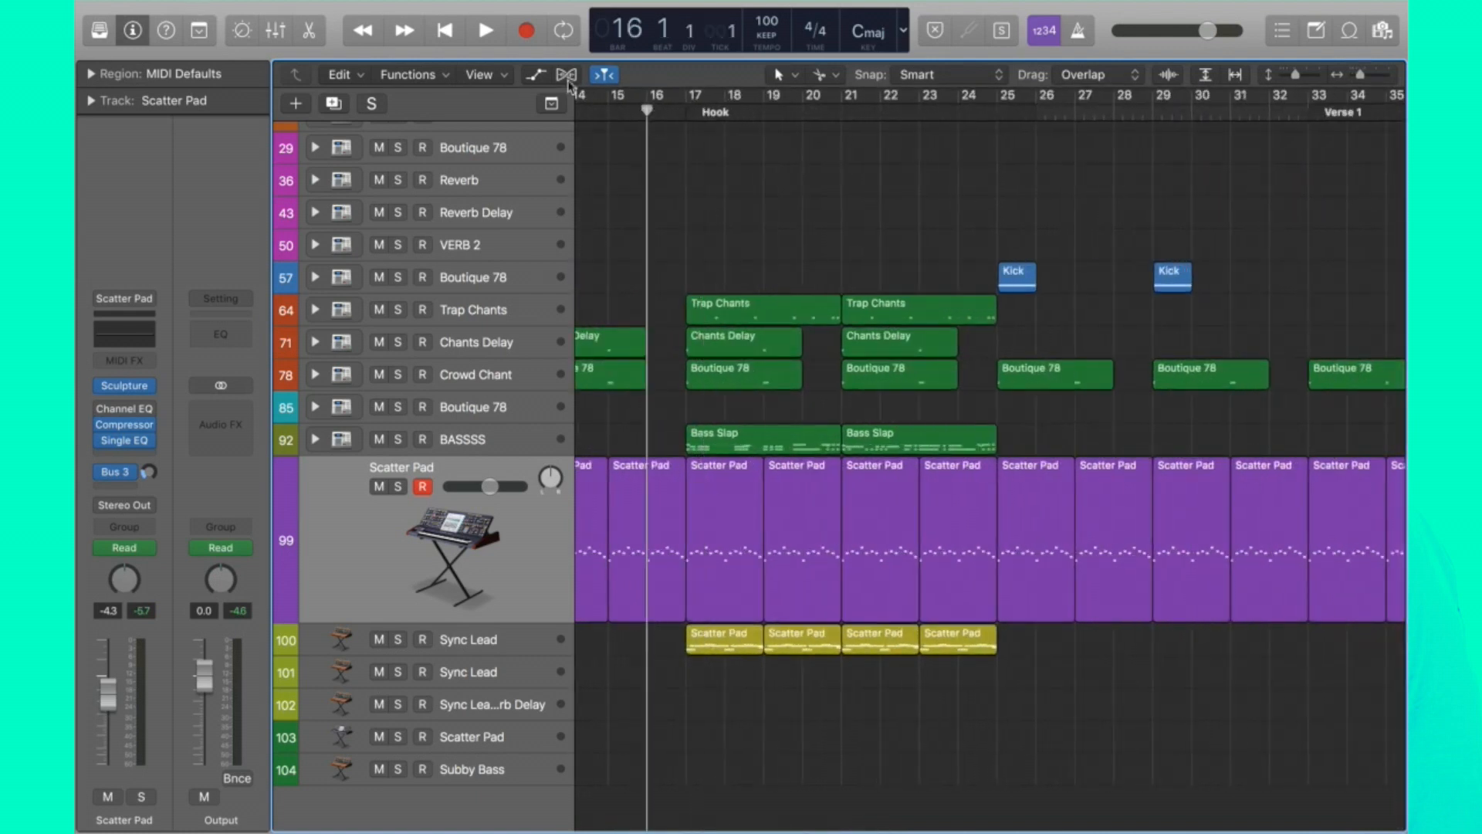
left_click(535, 74)
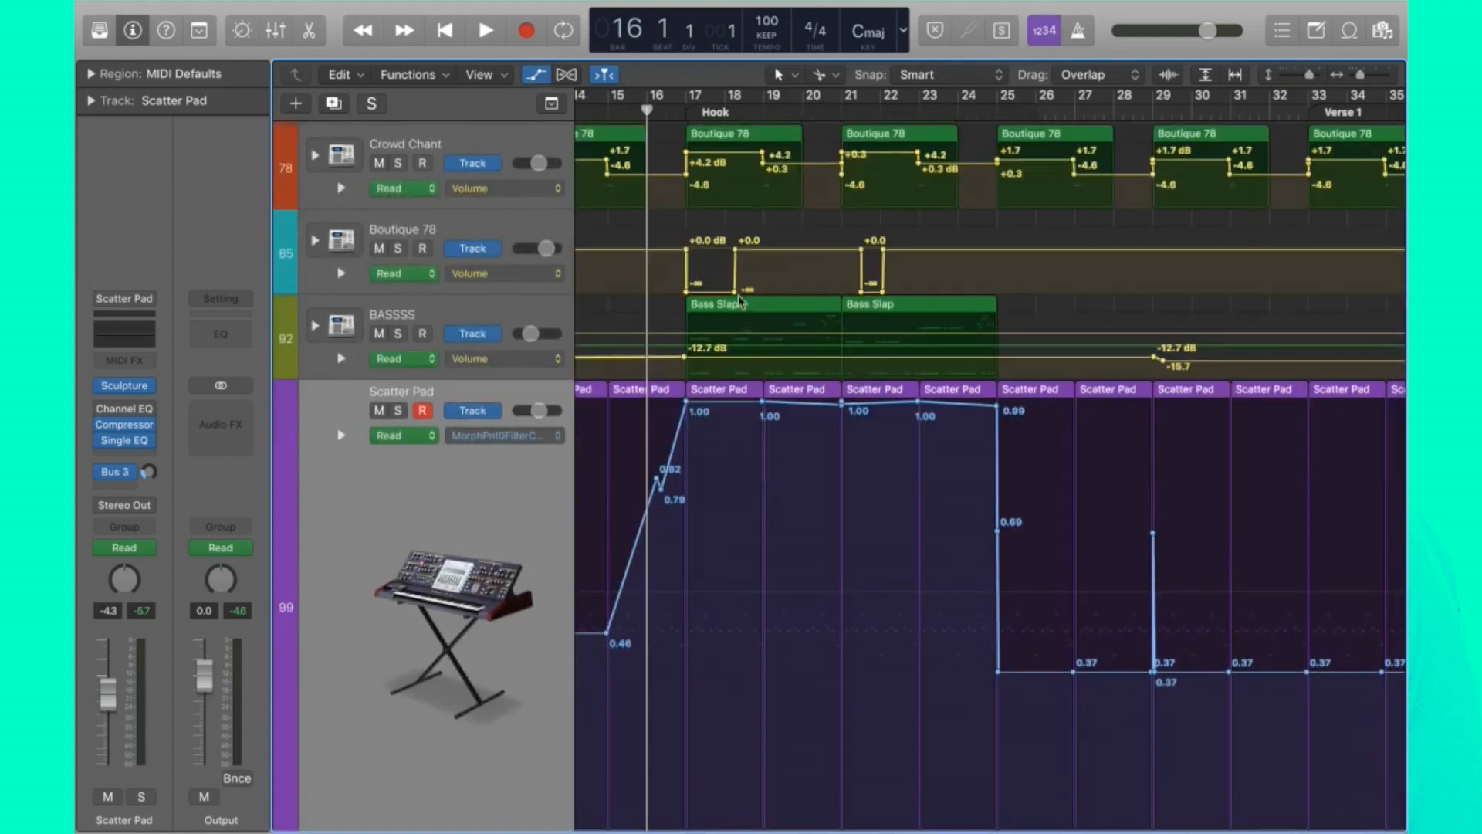
scroll(913, 430, "down", 4)
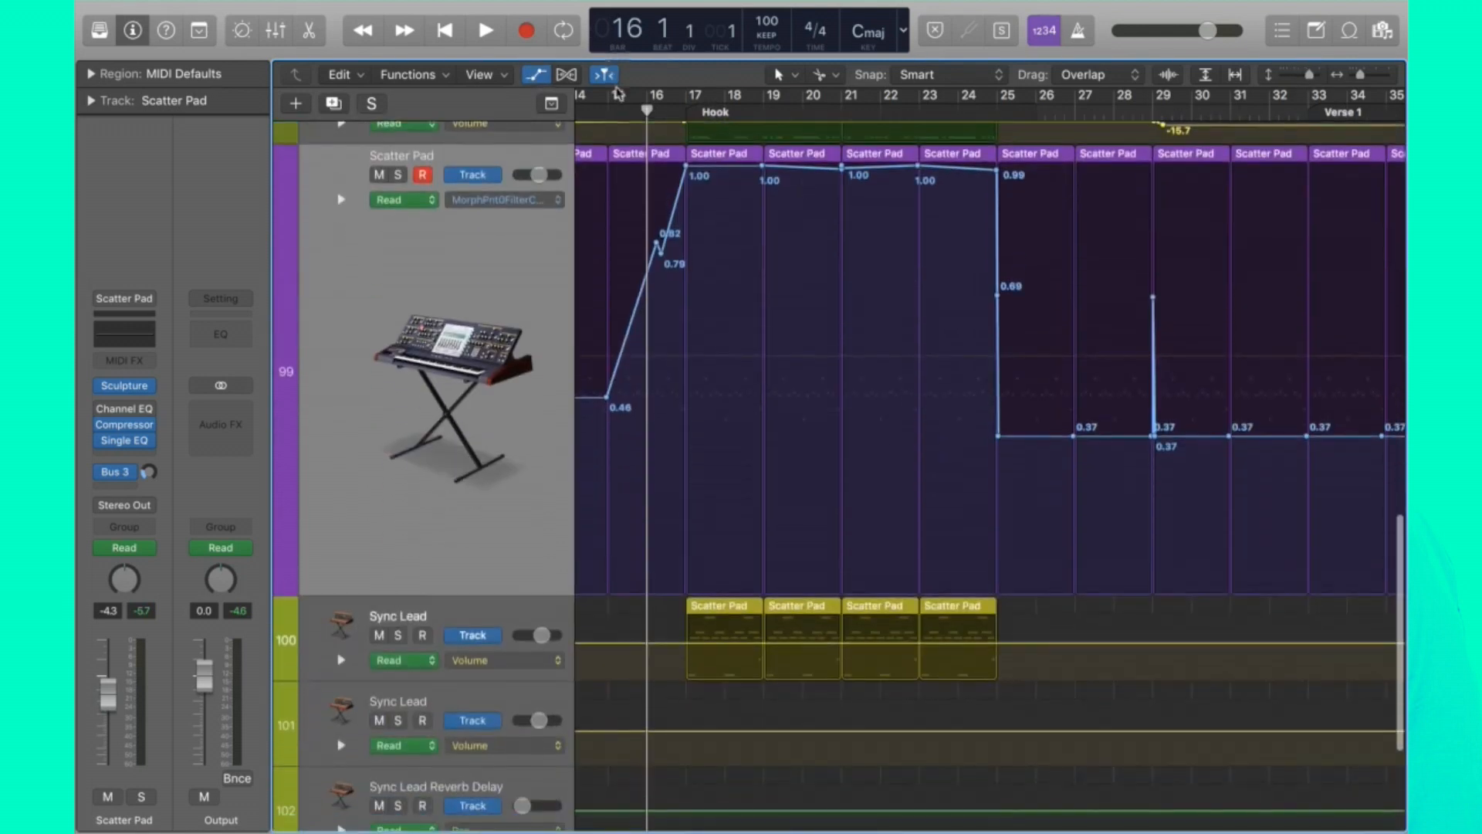
Solo the Scatter Pad and the first Sync Lead and play from bar 15 into the Hook, toggling the Scatter Pad's solo to compare.
left_click_drag(647, 109, 686, 109)
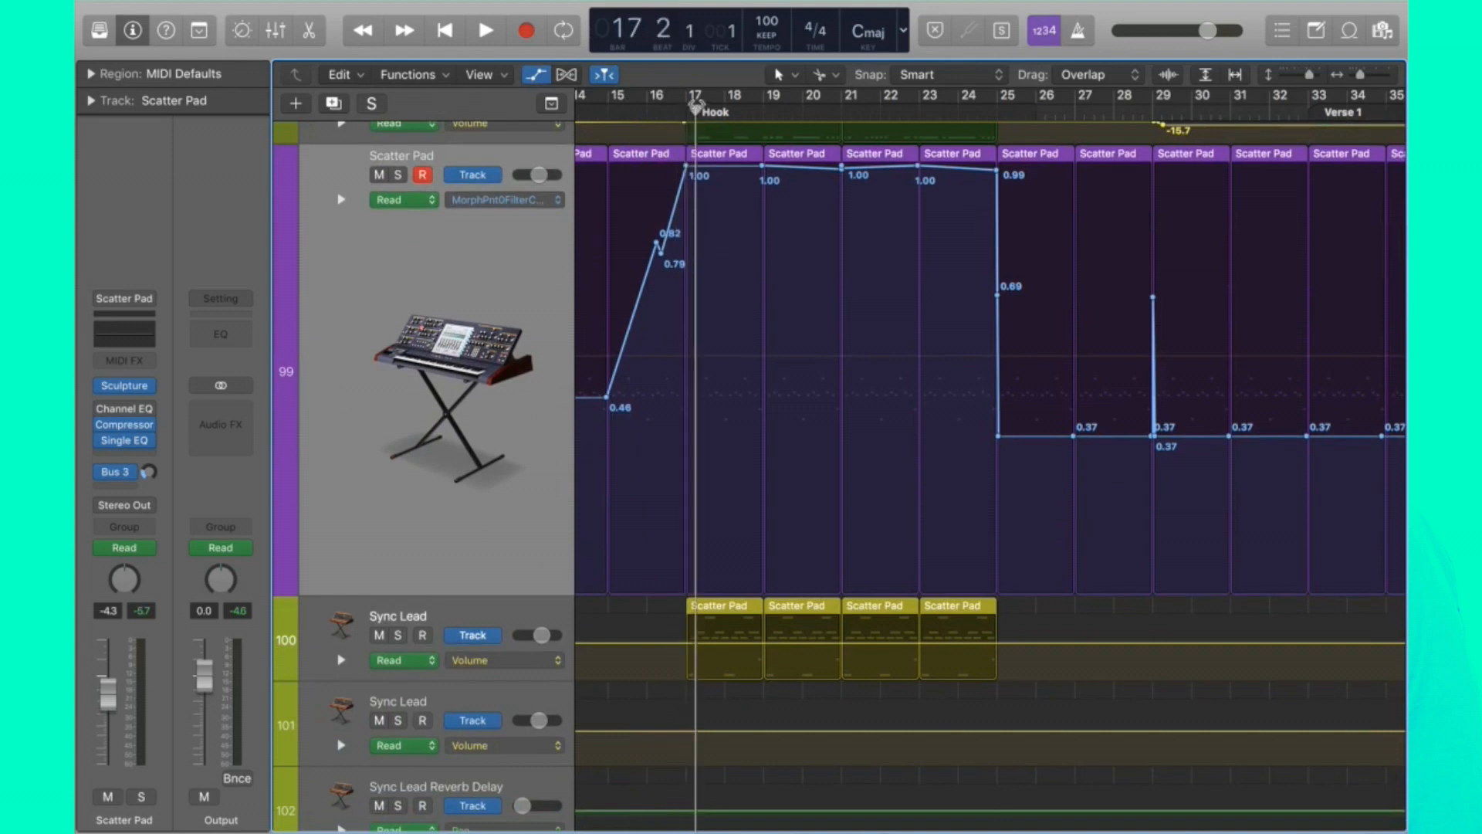
left_click(398, 175)
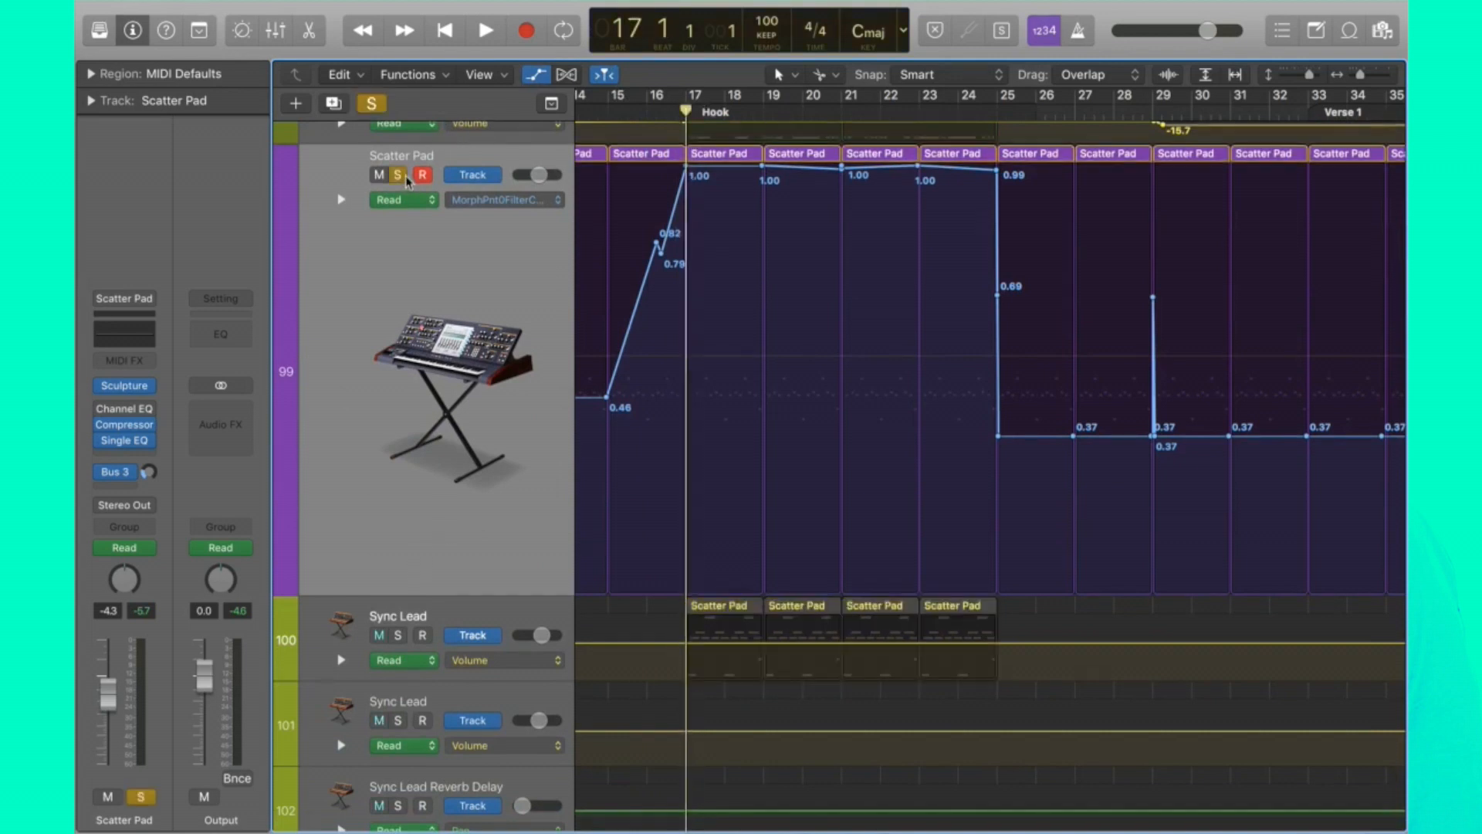
left_click(607, 109)
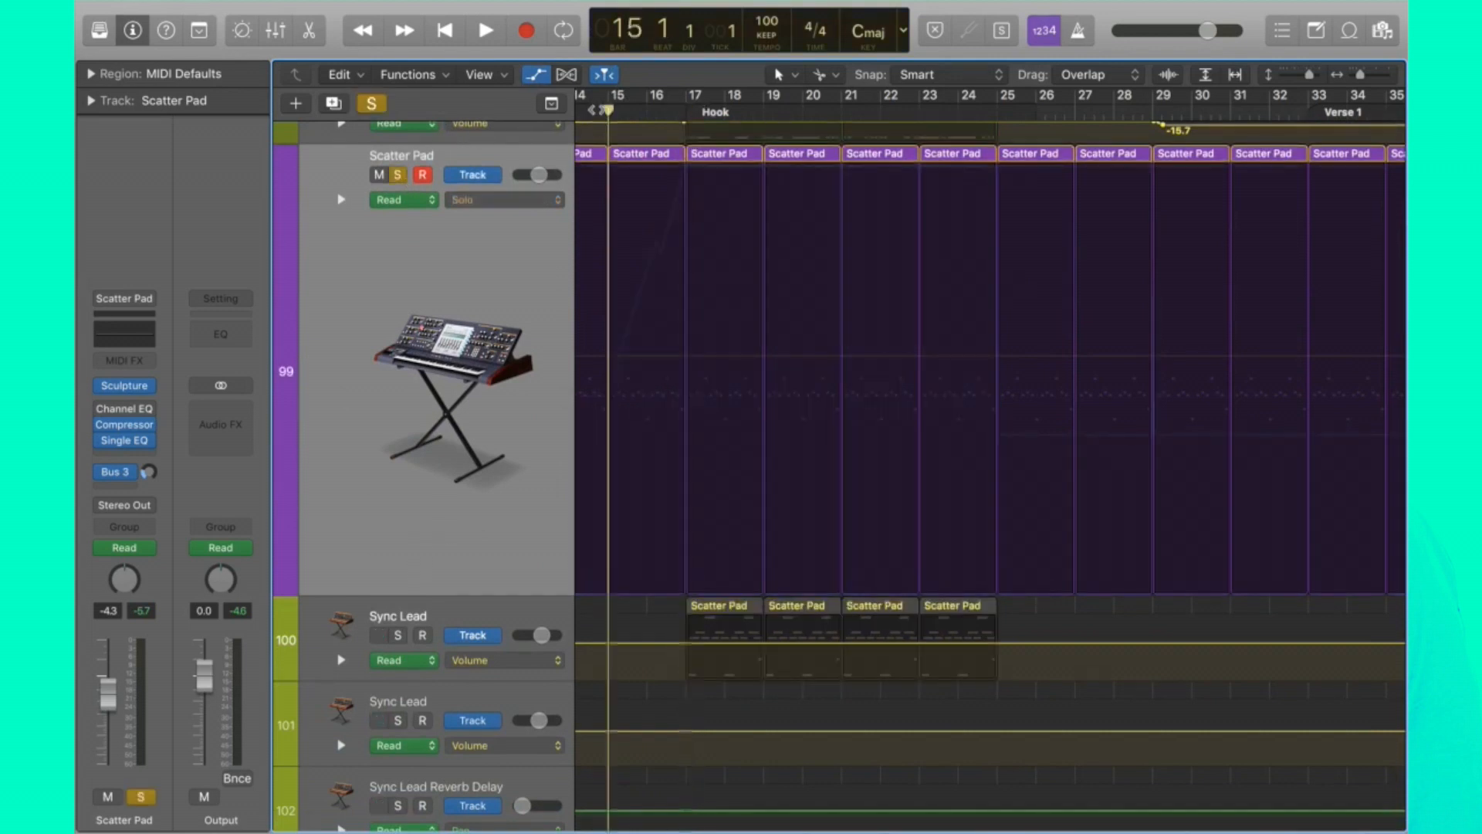
left_click(398, 634)
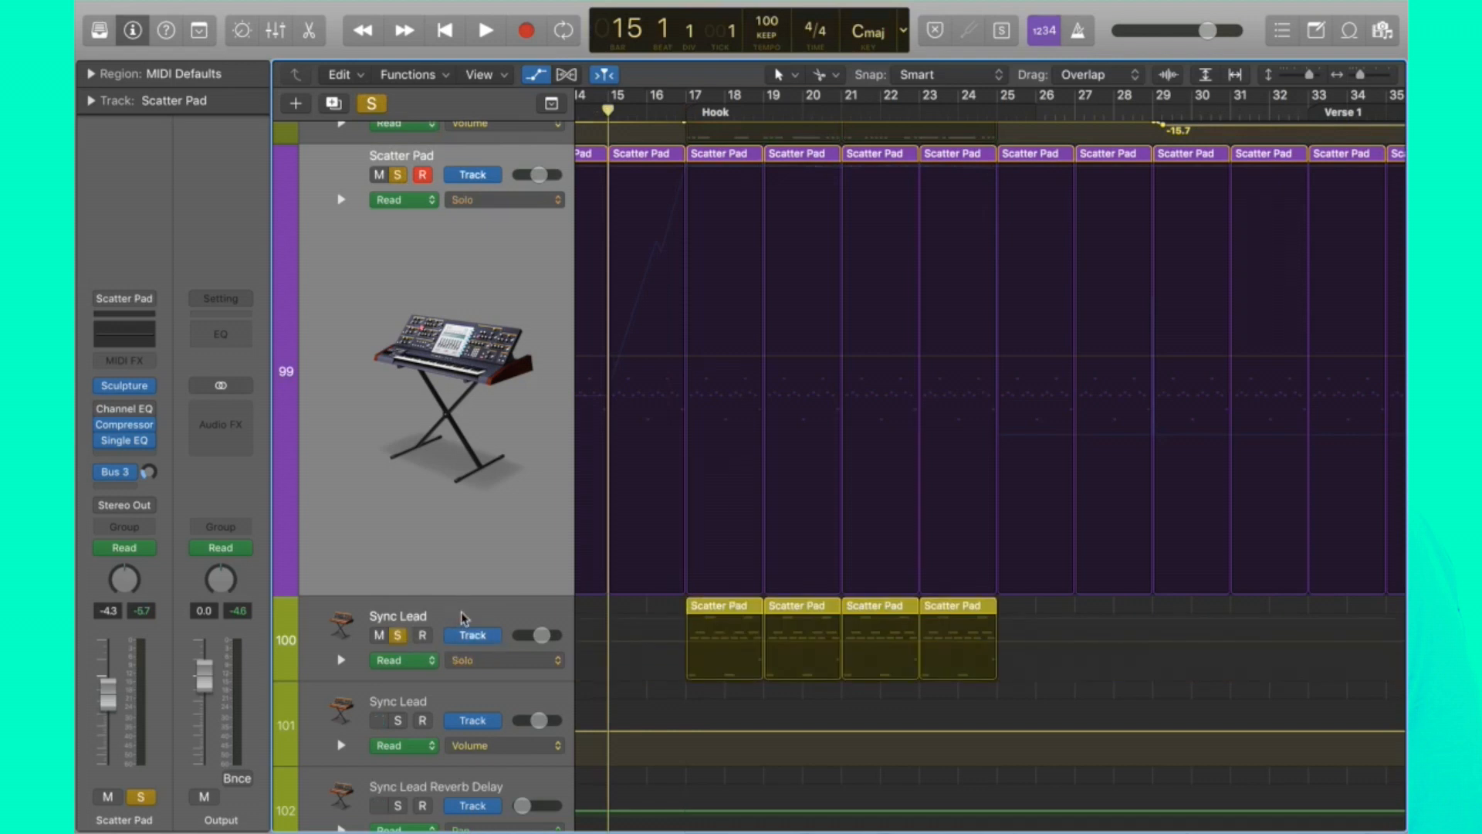
key("space")
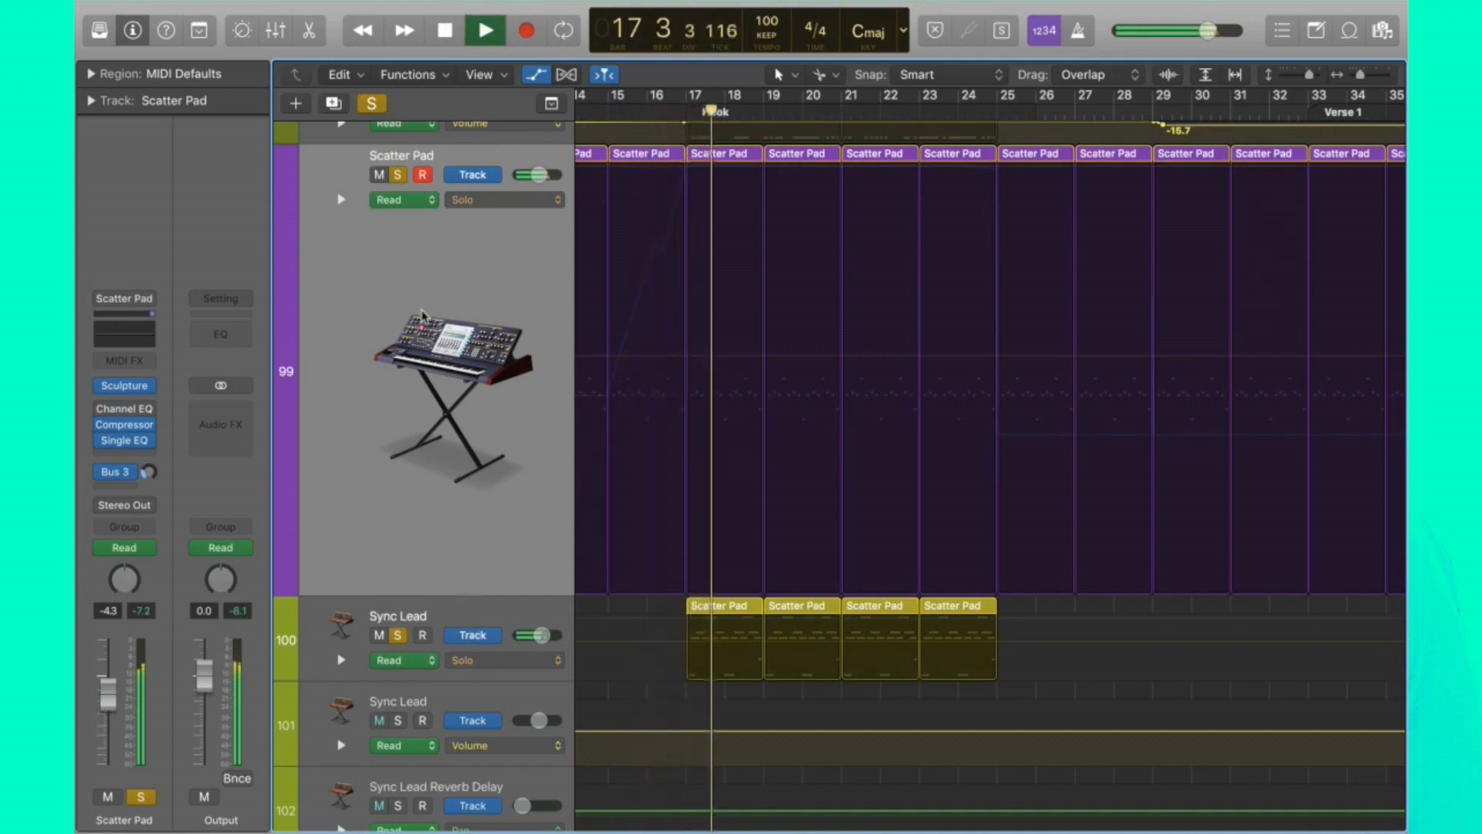
left_click(399, 176)
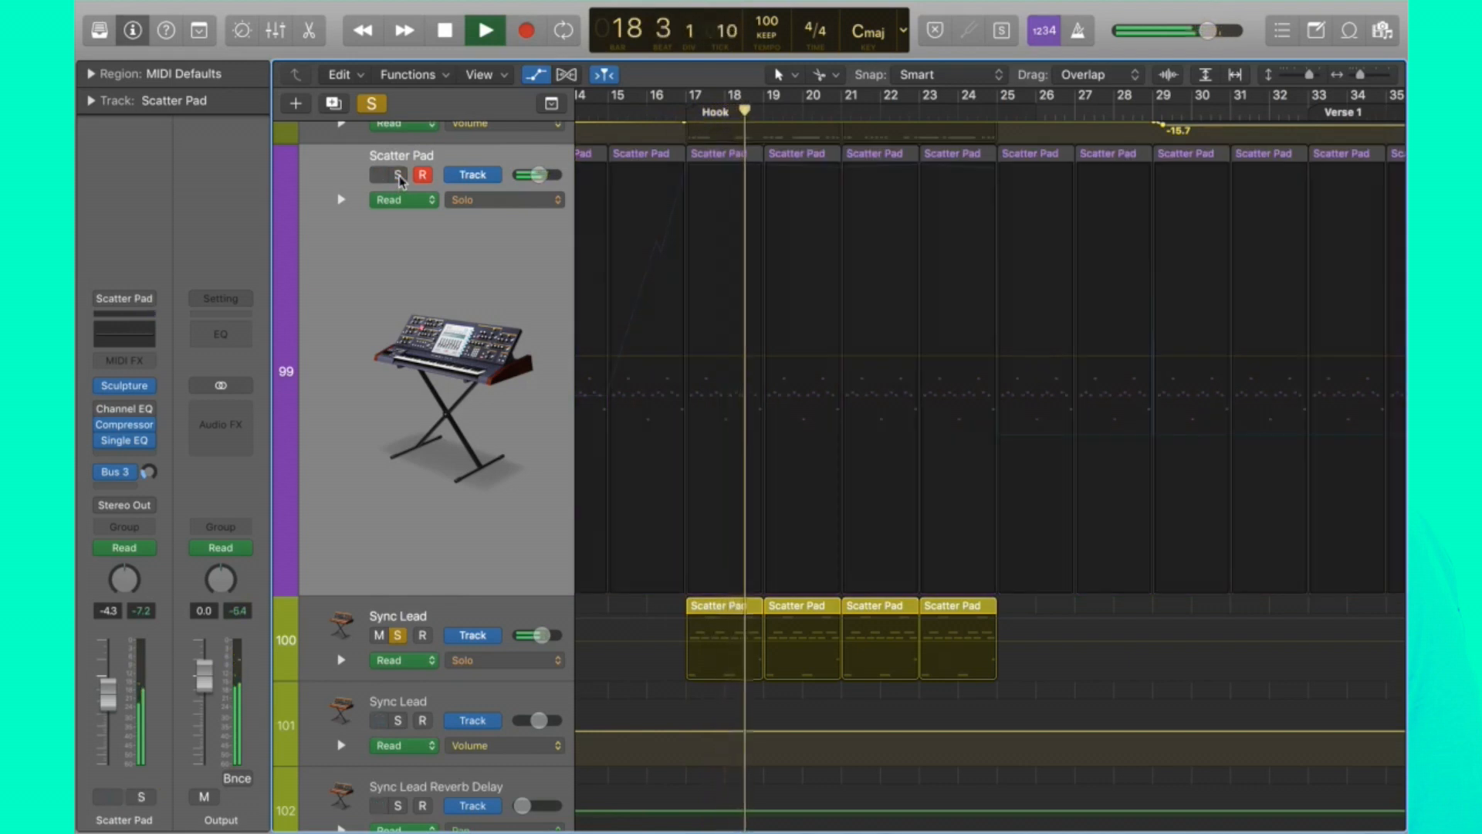
left_click(399, 176)
key("space")
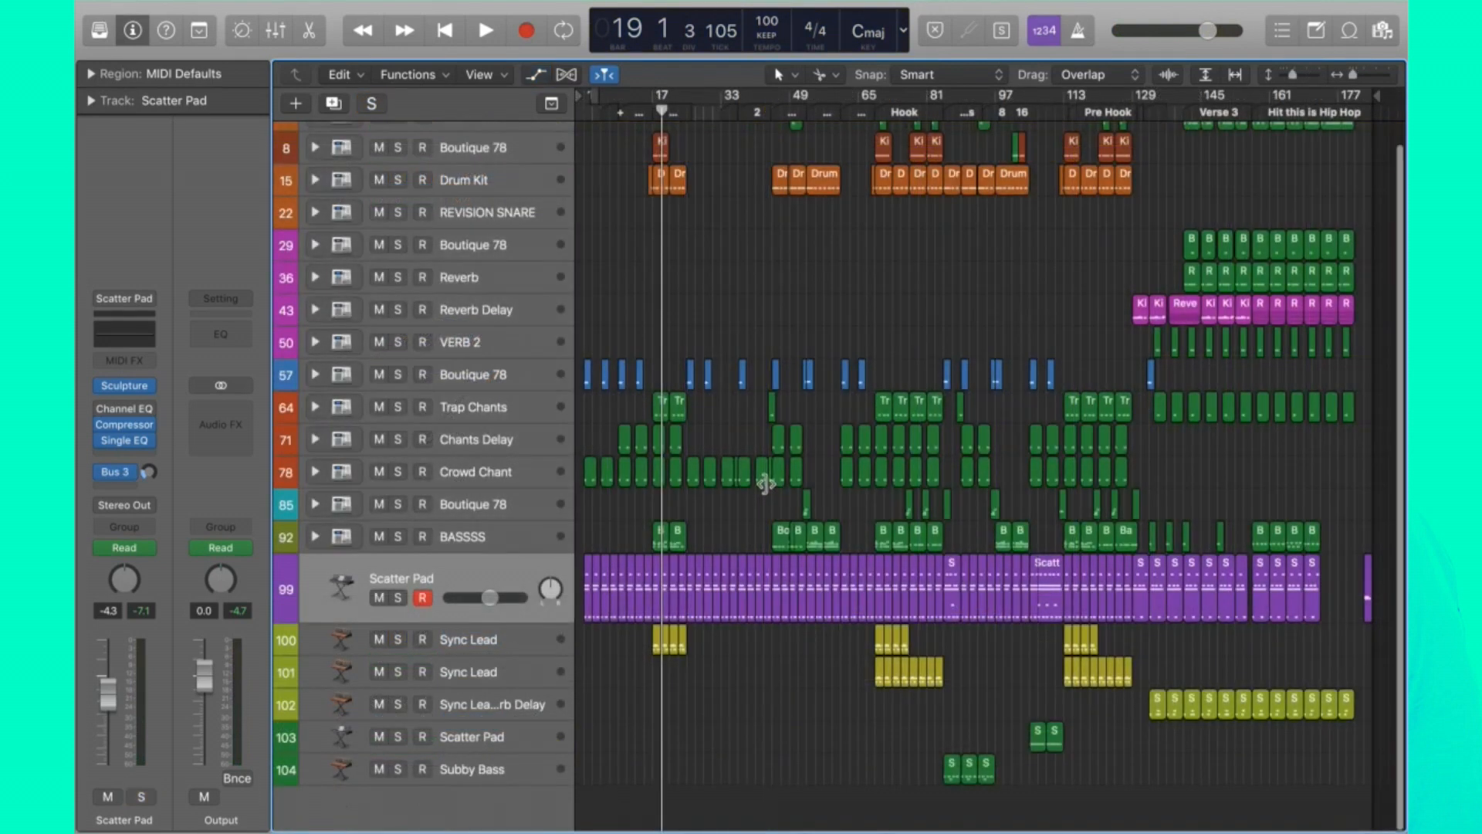
Replace the first Scatter Pad region with the stray region from the far end of the same track, pasted at bar 1.
scroll(764, 478, "down", 3)
scroll(765, 484, "left", 3)
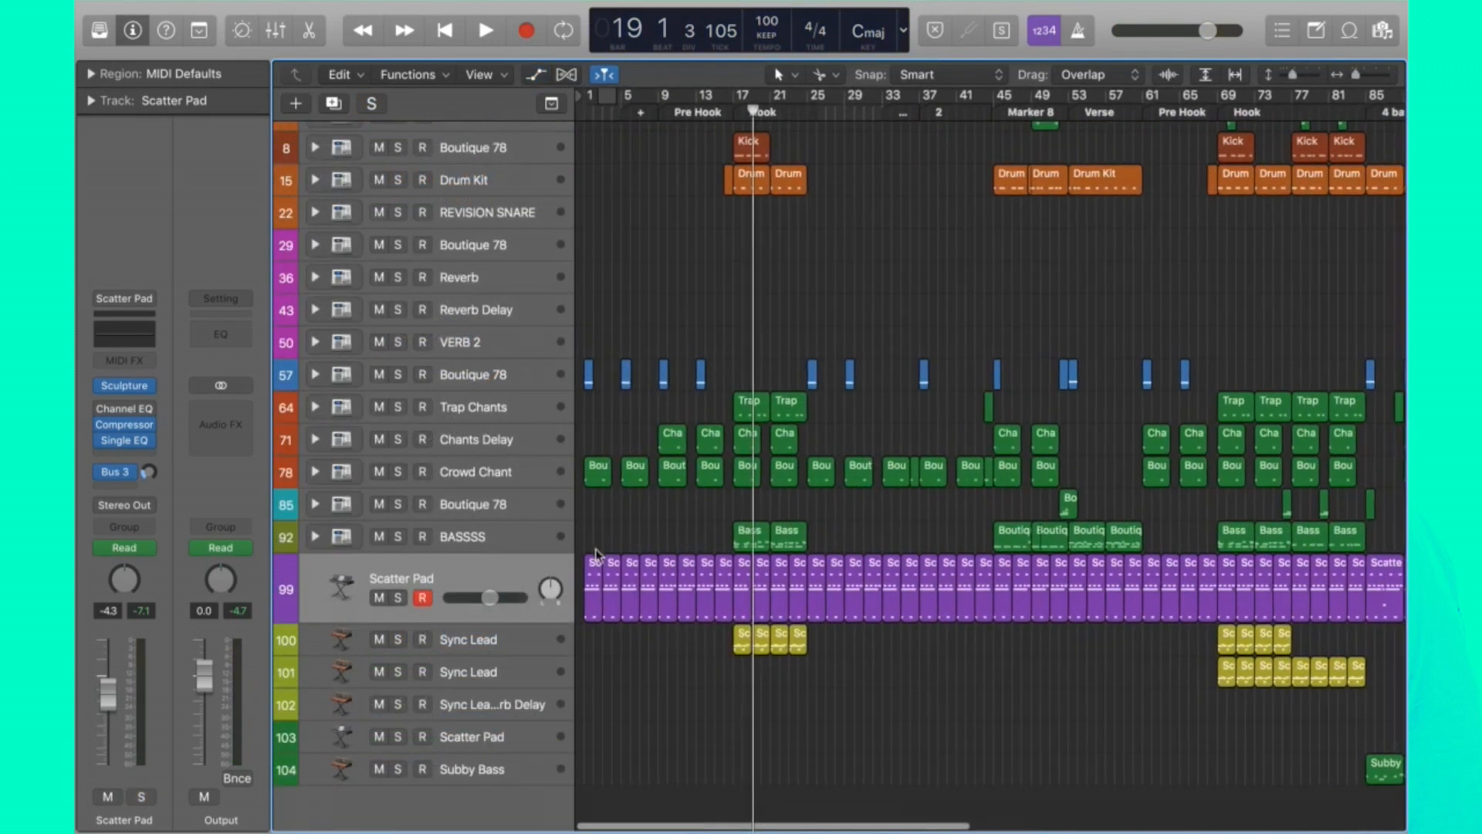
left_click(592, 579)
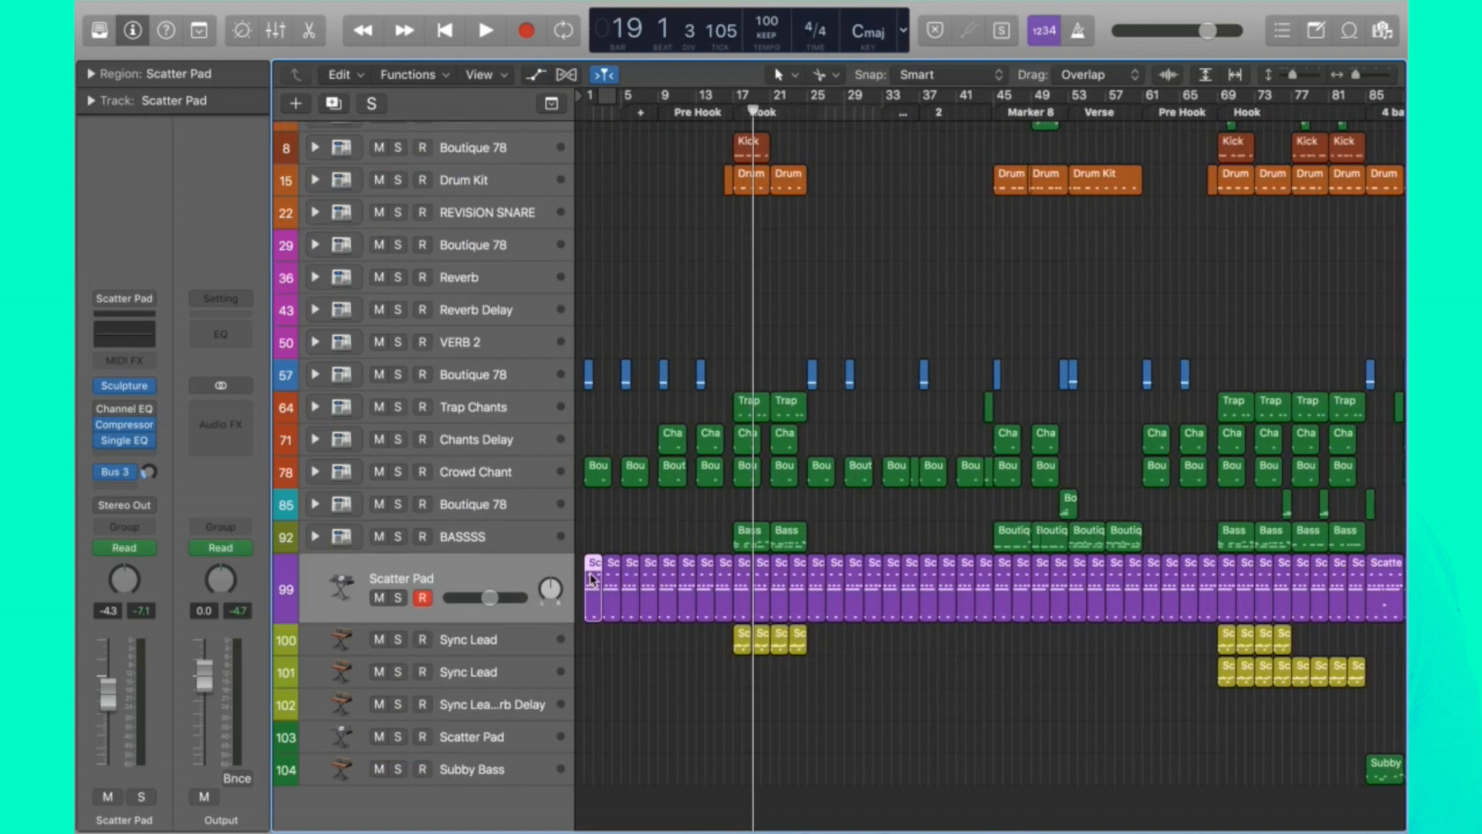
scroll(590, 573, "right", 12)
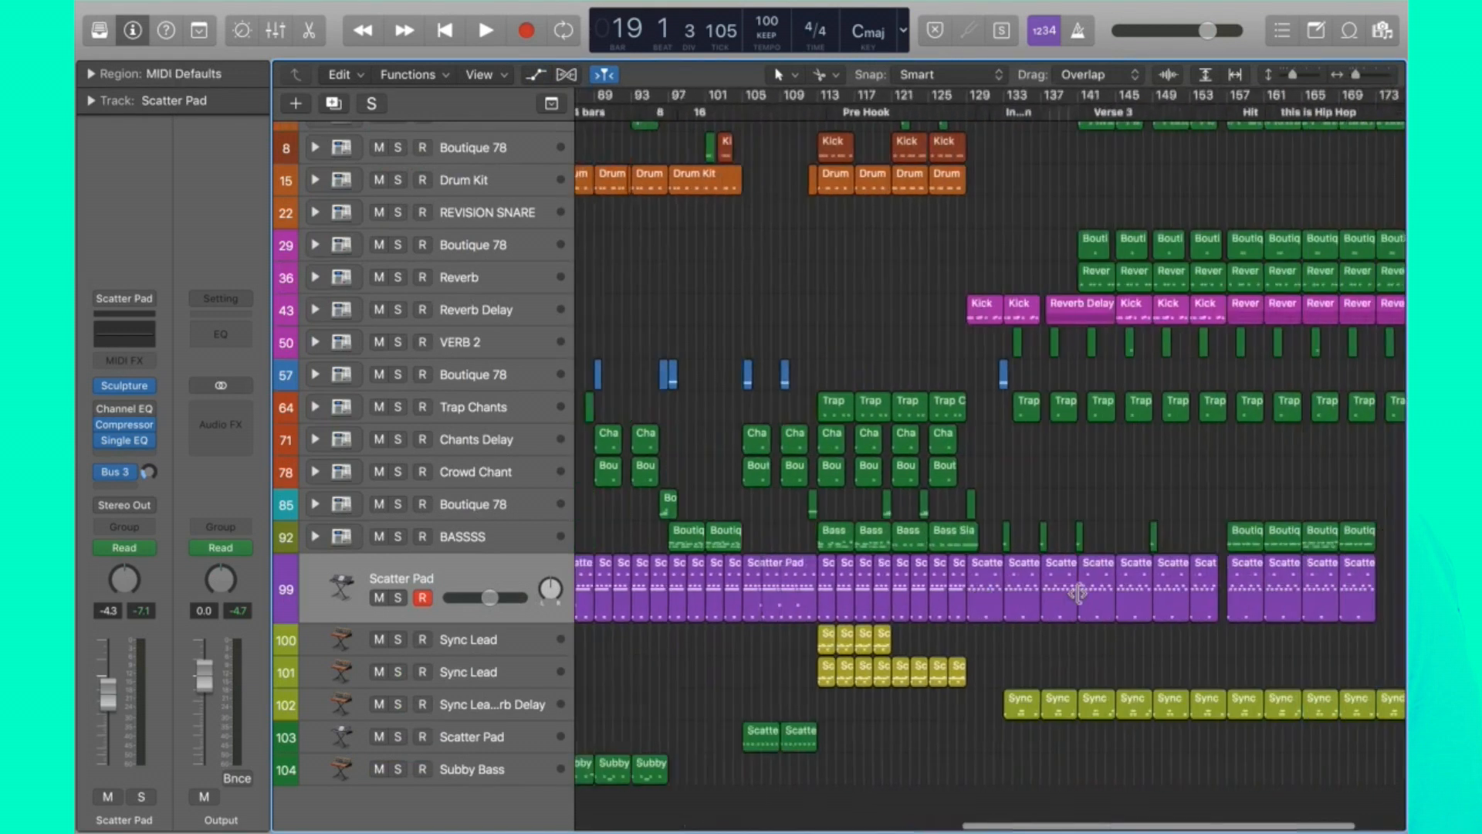
left_click(1372, 590)
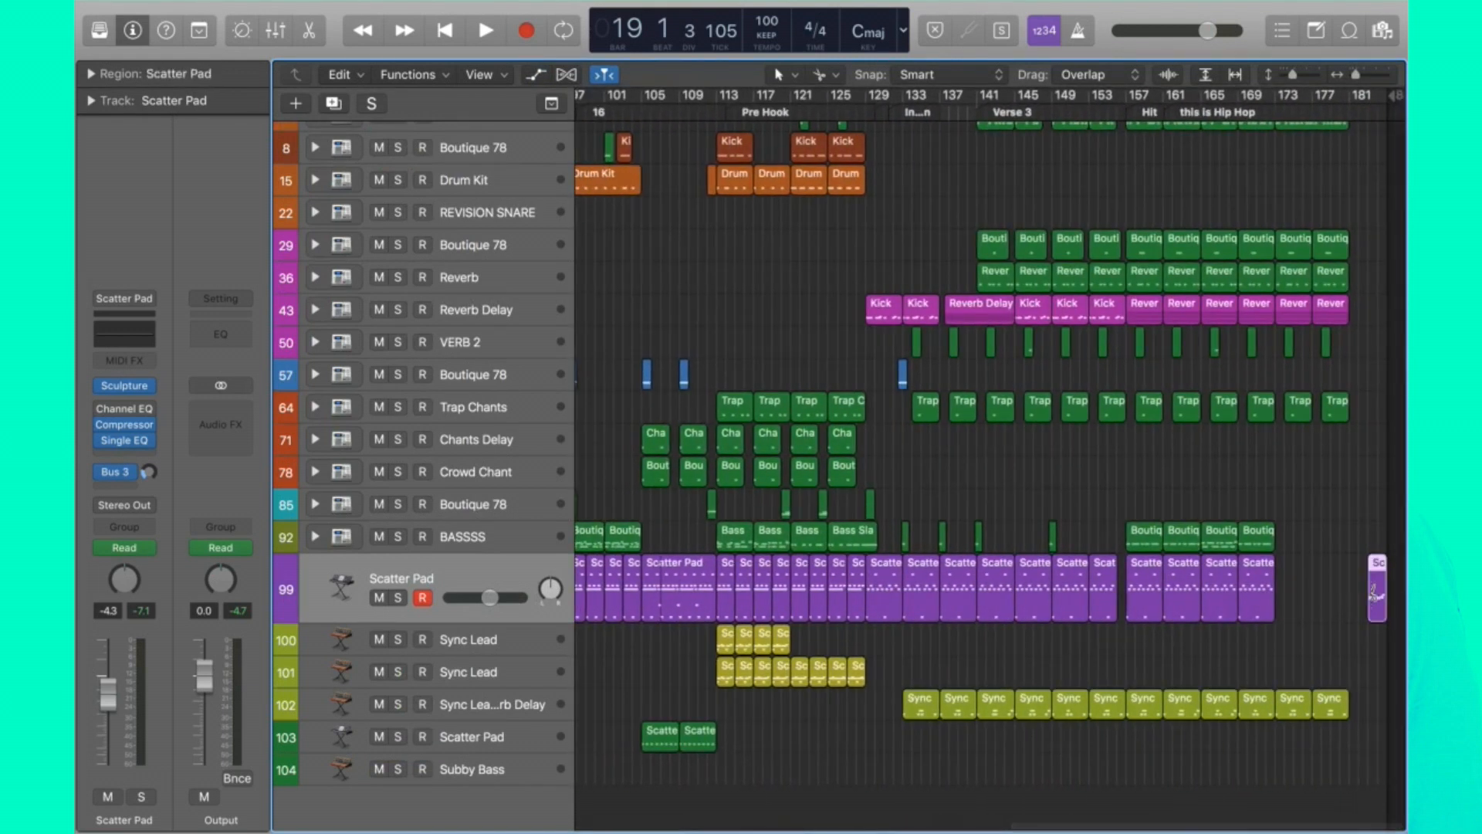
scroll(1374, 590, "left", 20)
key("Return")
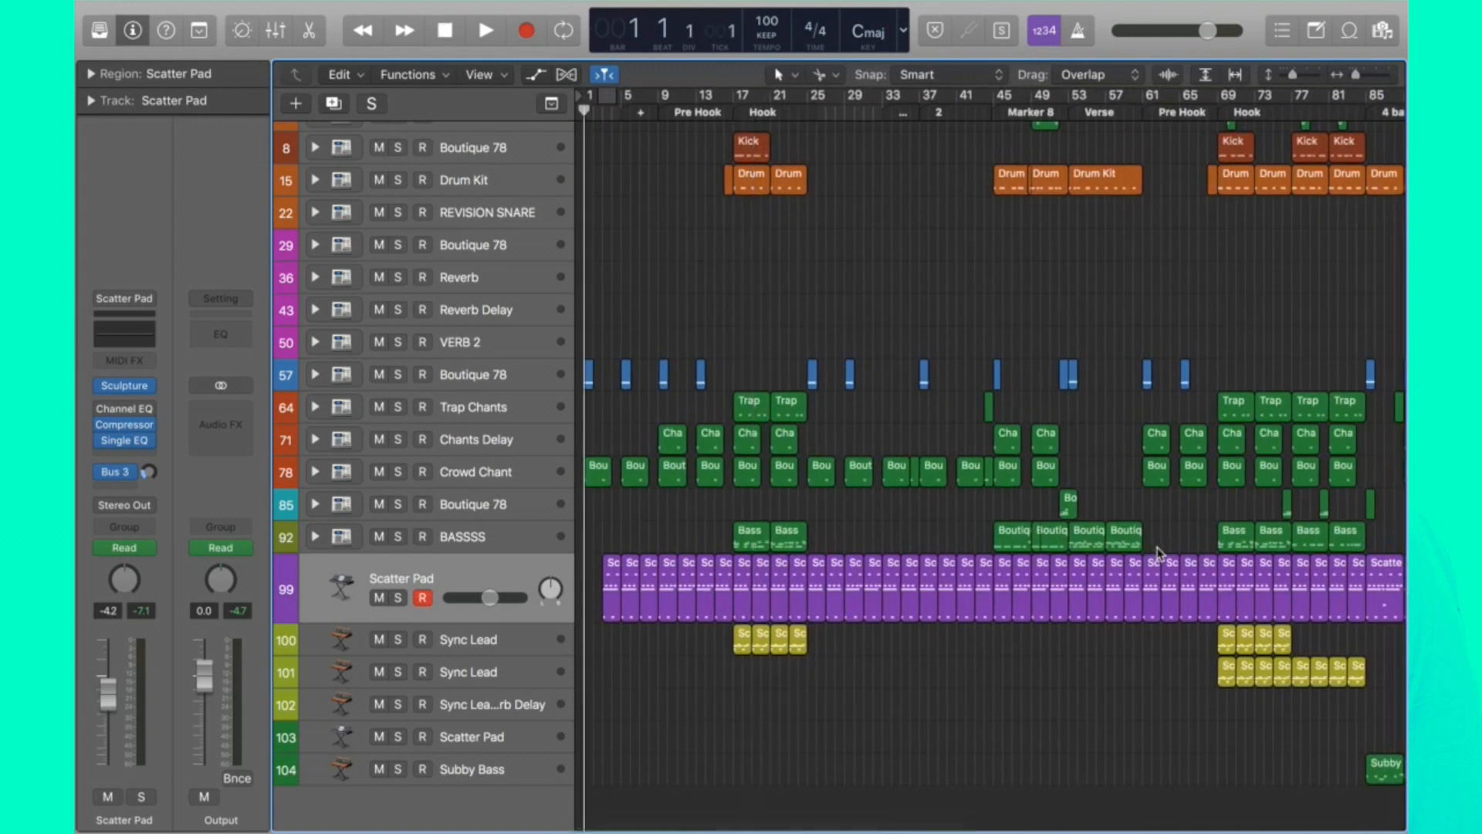
key("super+v")
key("Return")
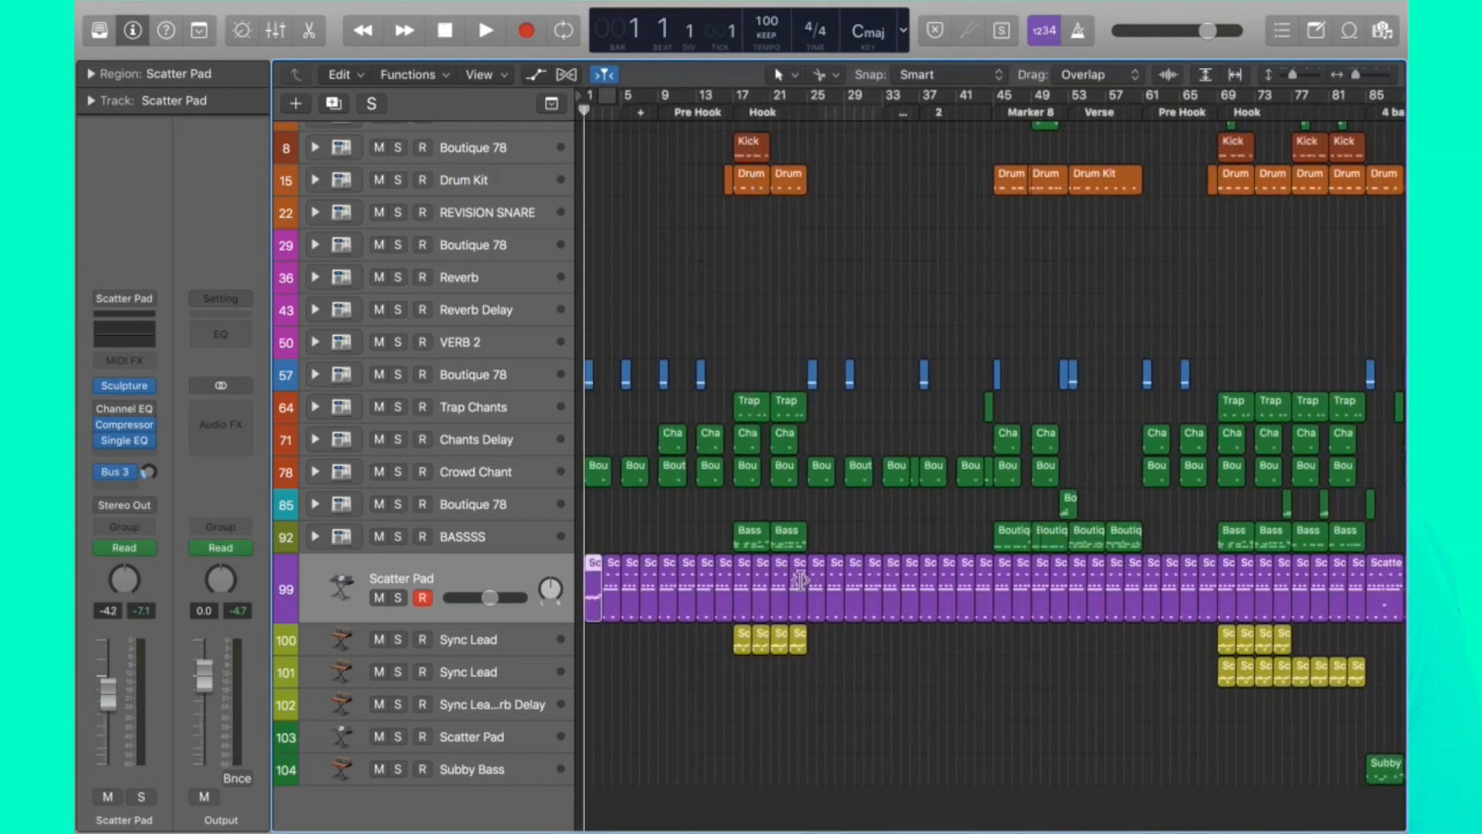
Solo the Scatter Pad track, play it from bar 1 to bar 3, and select its first region.
left_click(398, 598)
key("space")
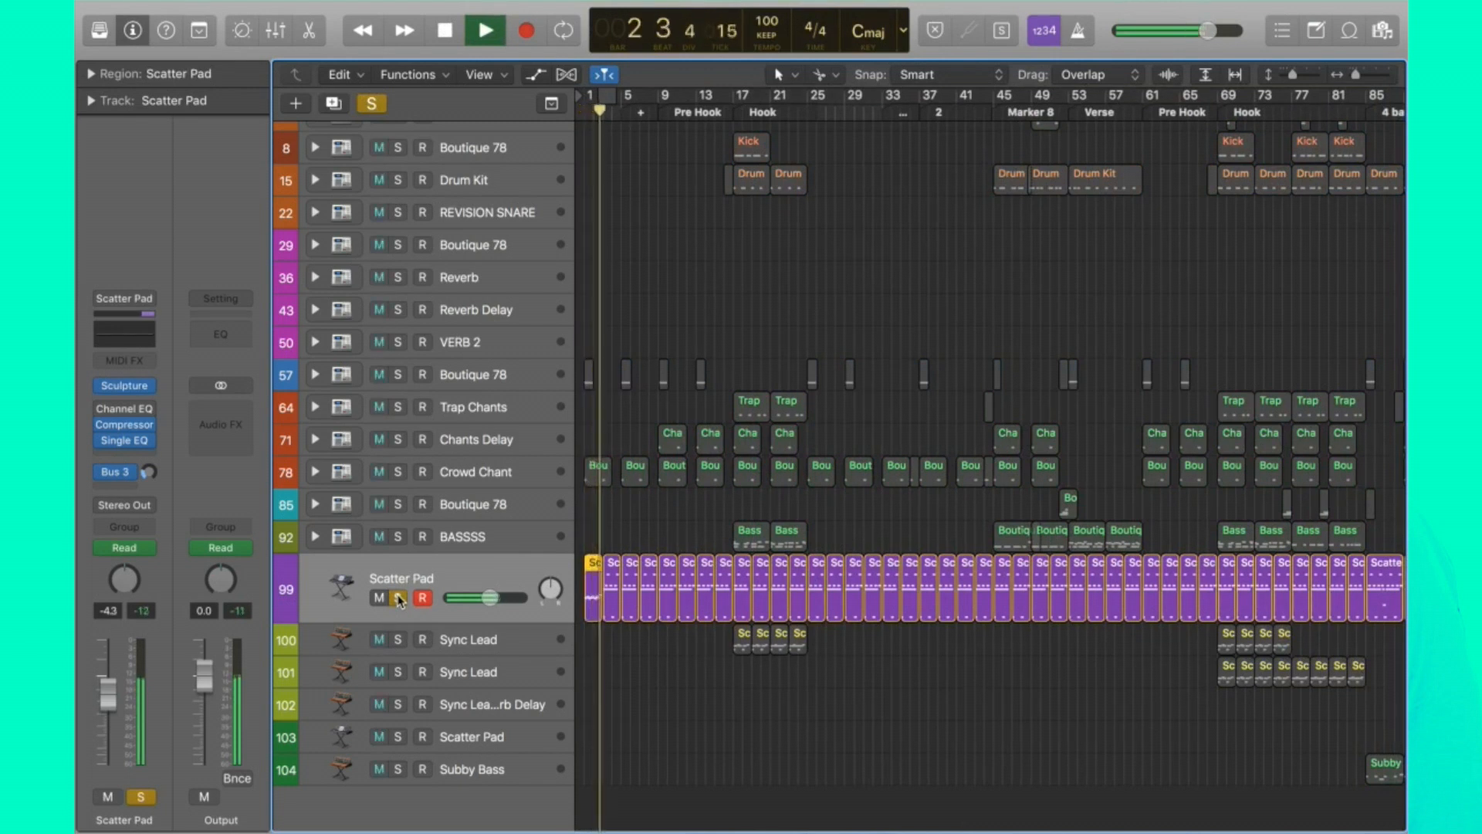
key("space")
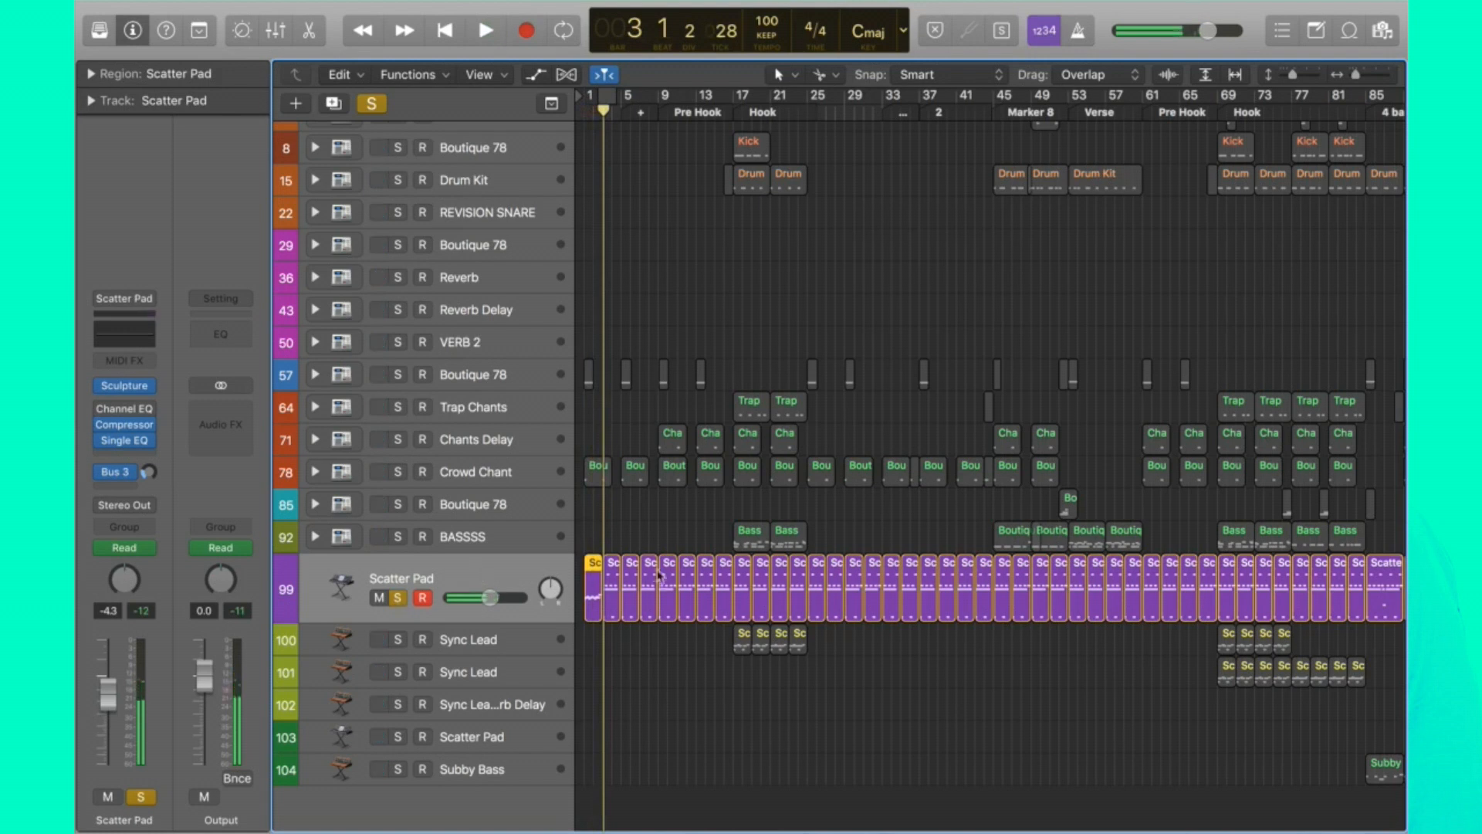
scroll(657, 567, "up", 5)
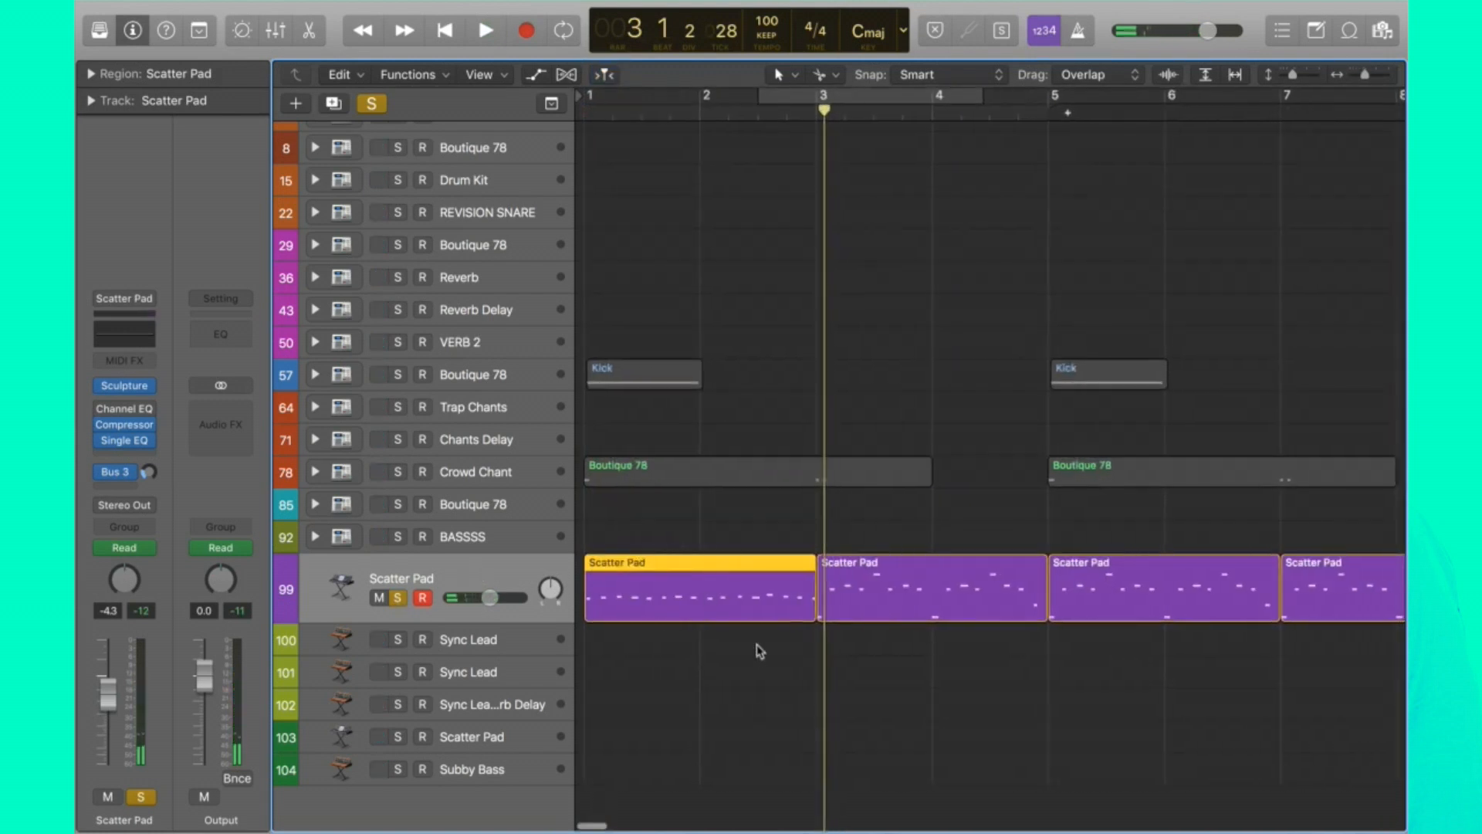
left_click(761, 637)
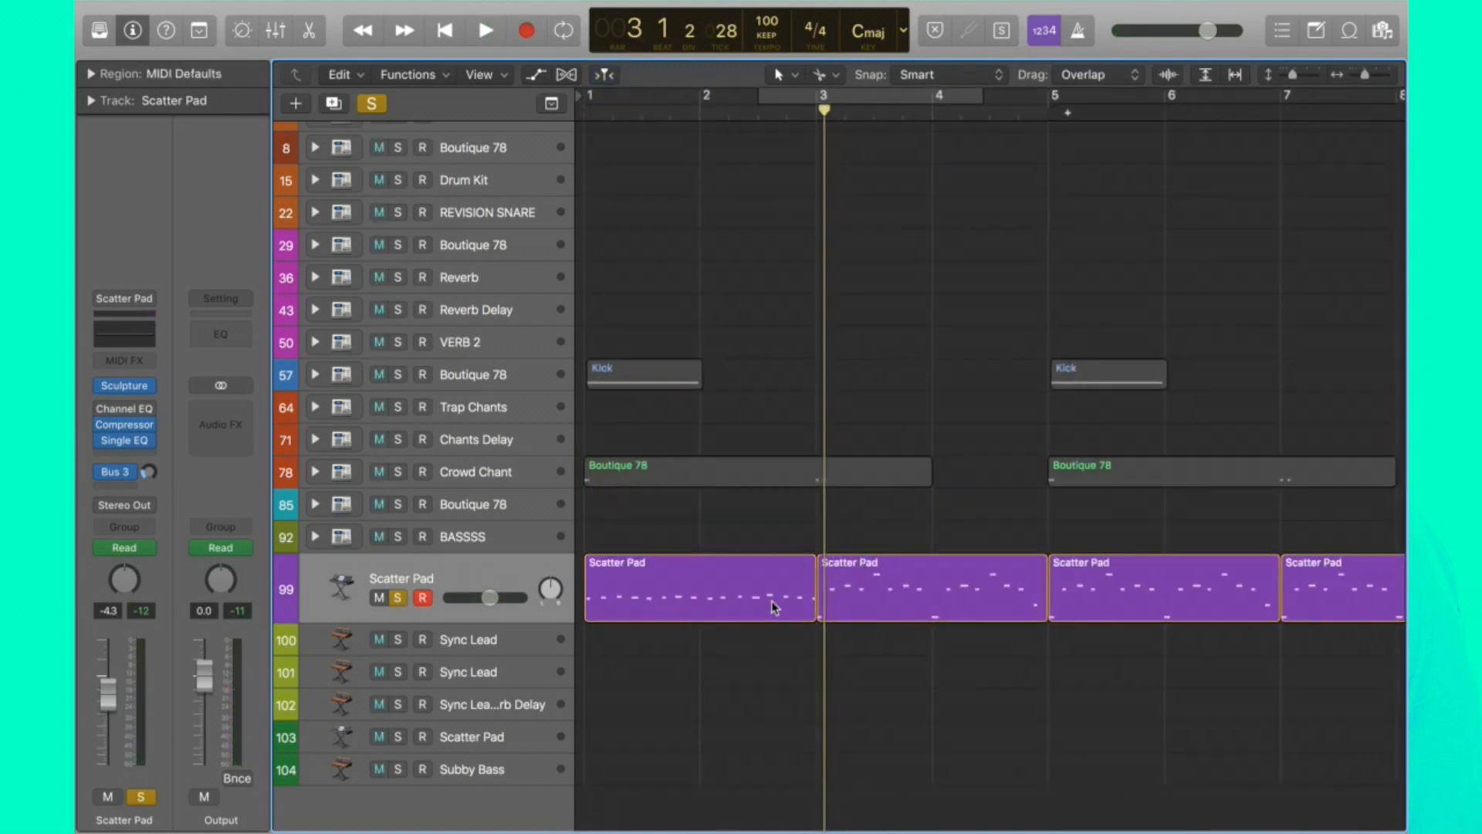
left_click(771, 601)
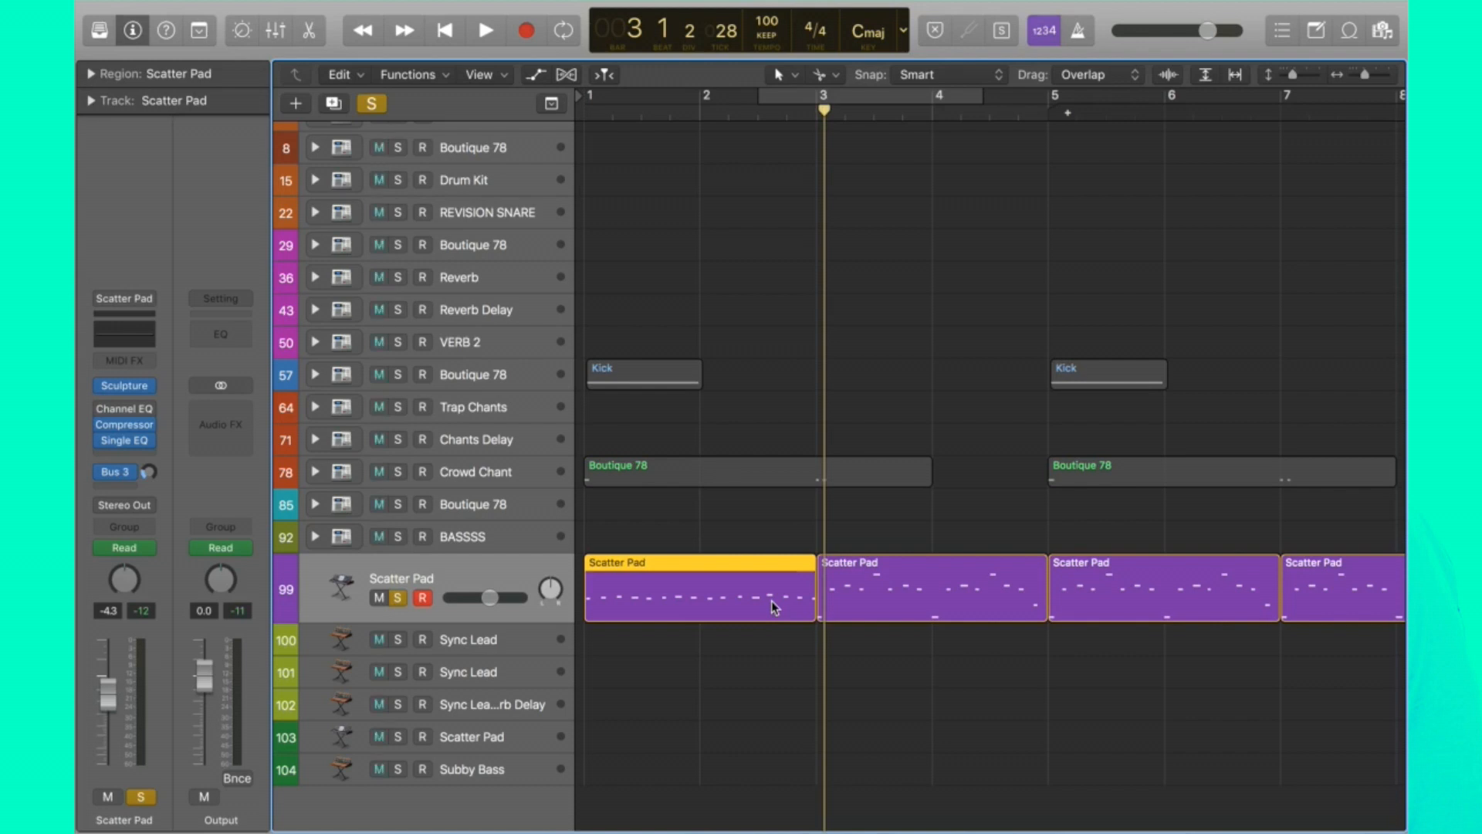
left_click_drag(757, 677, 697, 580)
key("Delete")
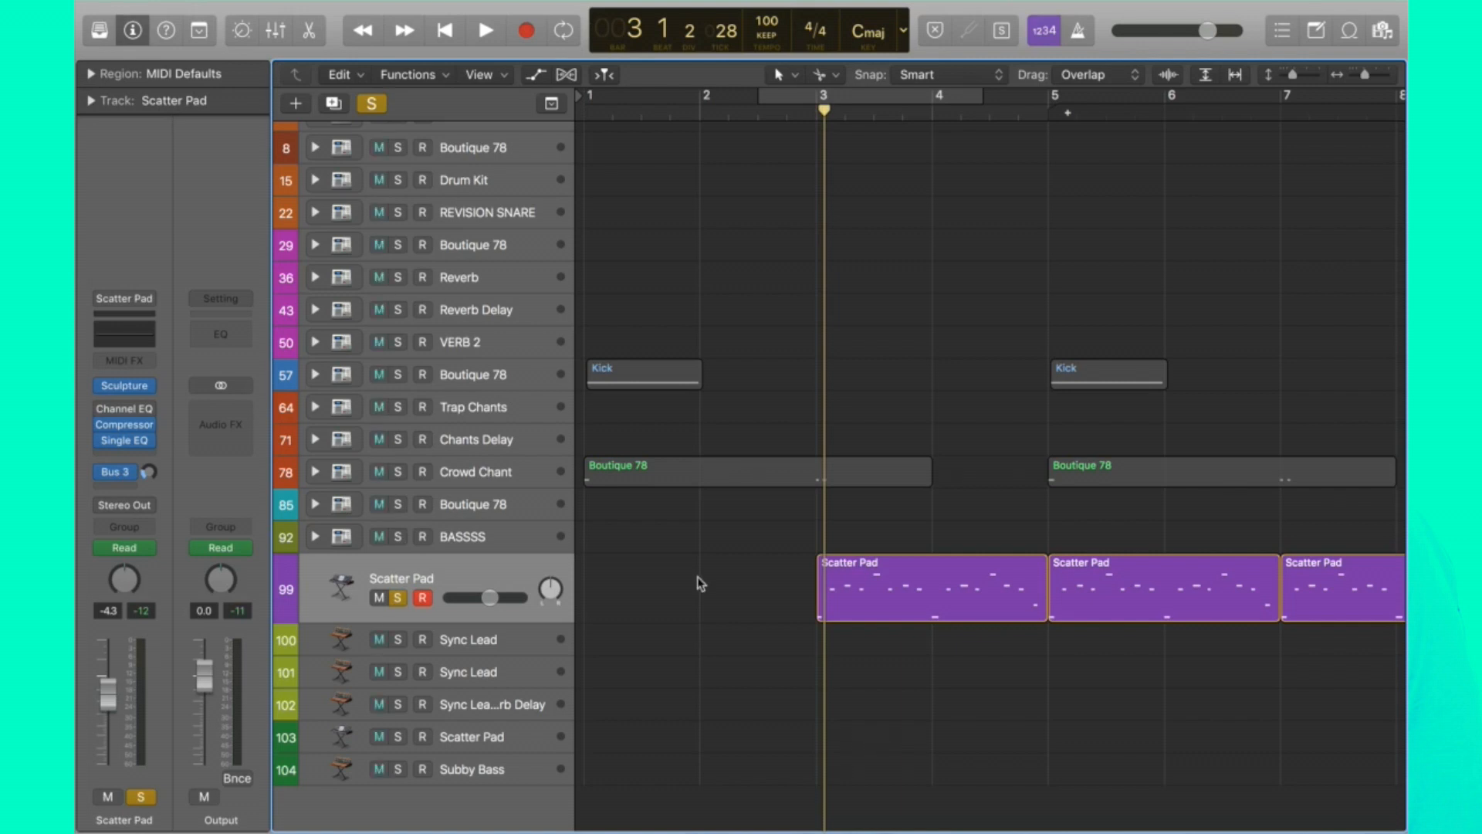
key("super+z")
Open the first and second Scatter Pad regions in the Piano Roll and compare their note patterns.
left_click(761, 680)
double_click(743, 610)
left_click_drag(843, 765, 679, 691)
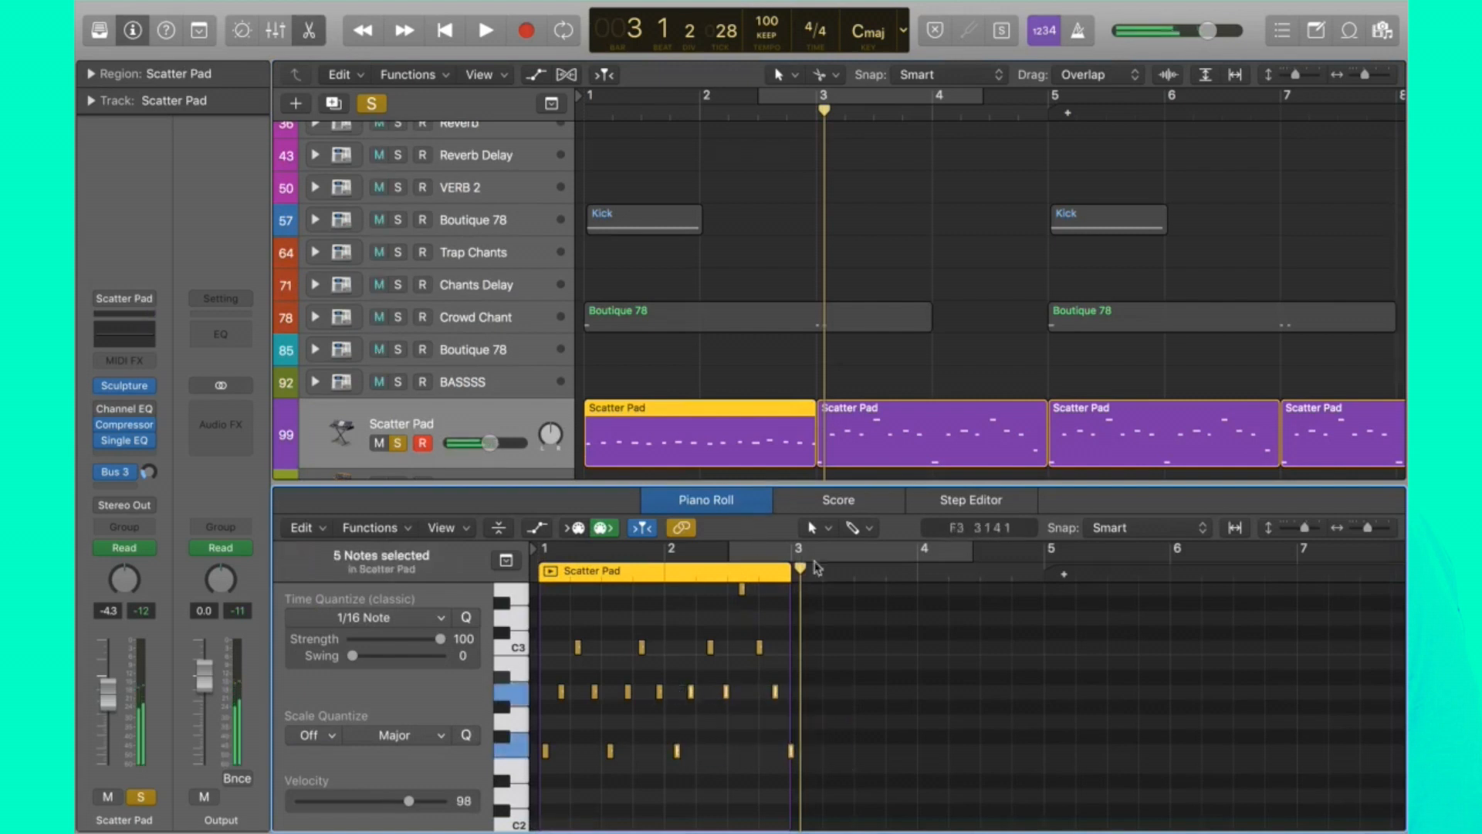
left_click(869, 434)
left_click_drag(1120, 786, 781, 610)
left_click(663, 687)
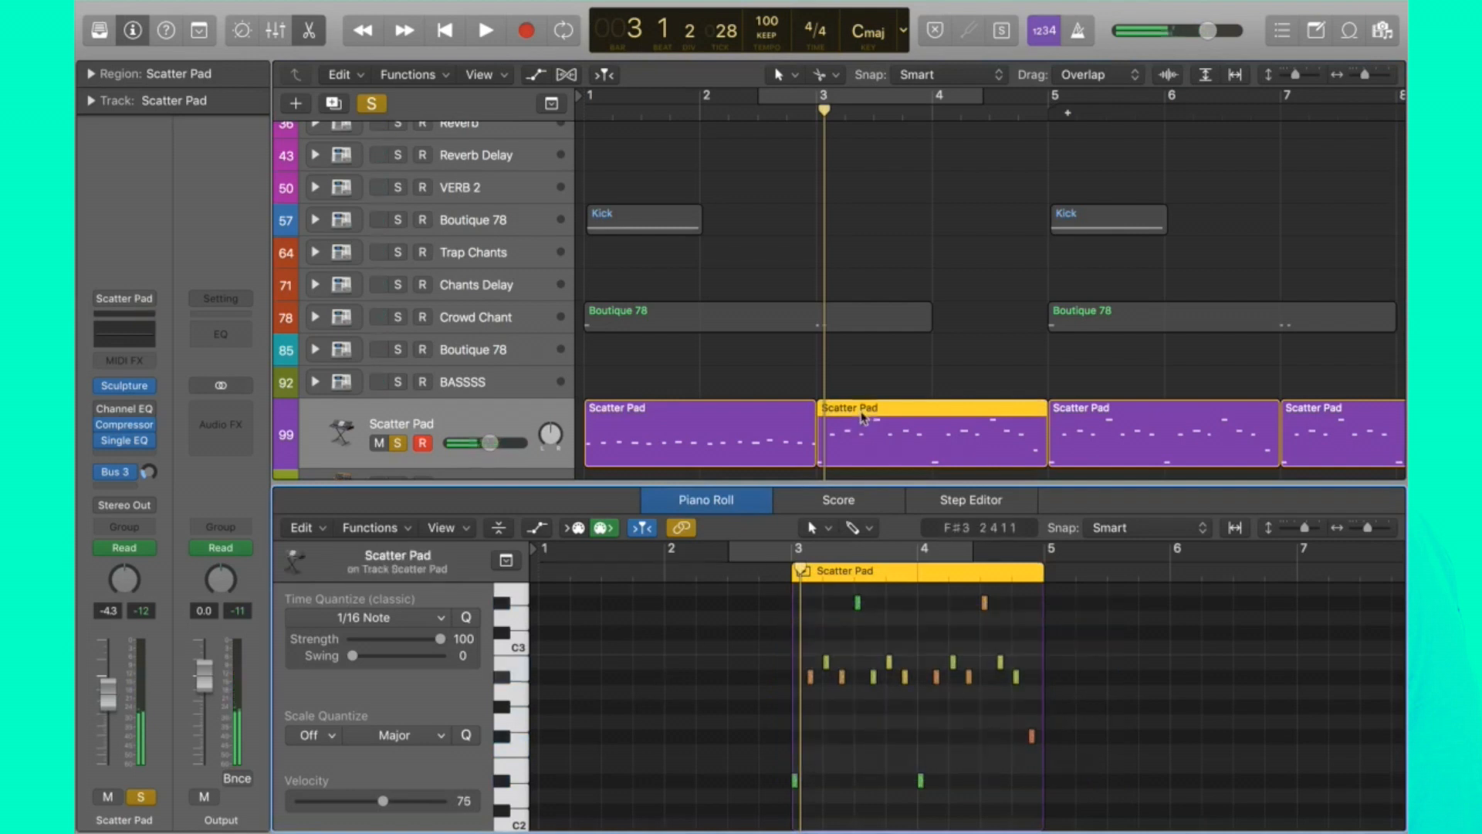
left_click(729, 428)
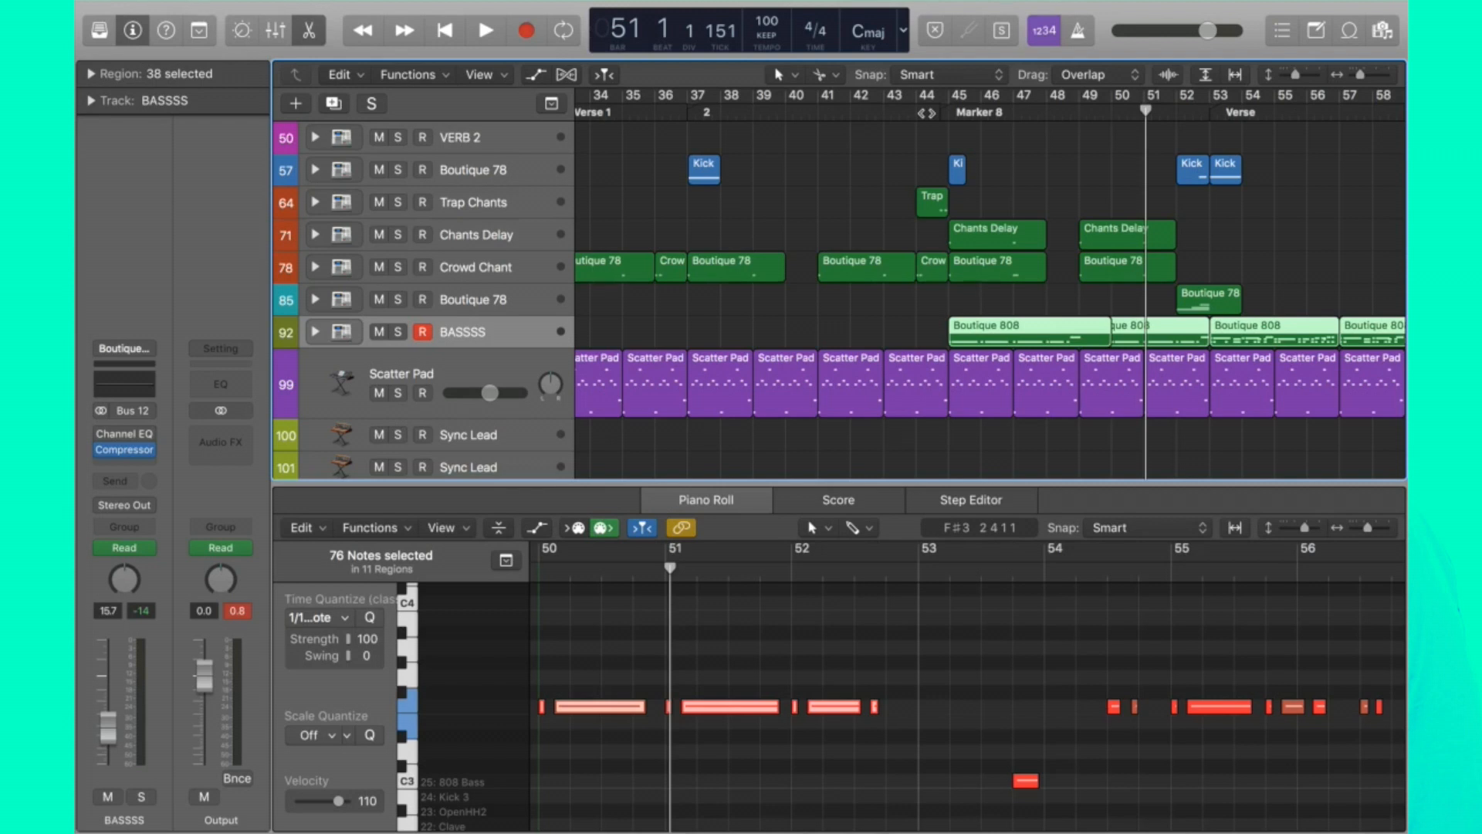
Play from bar 44 into Marker 8 with the BASSSS track soloed, stop after bar 49, and unsolo the track.
scroll(1045, 214, "left", 5)
left_click(1045, 214)
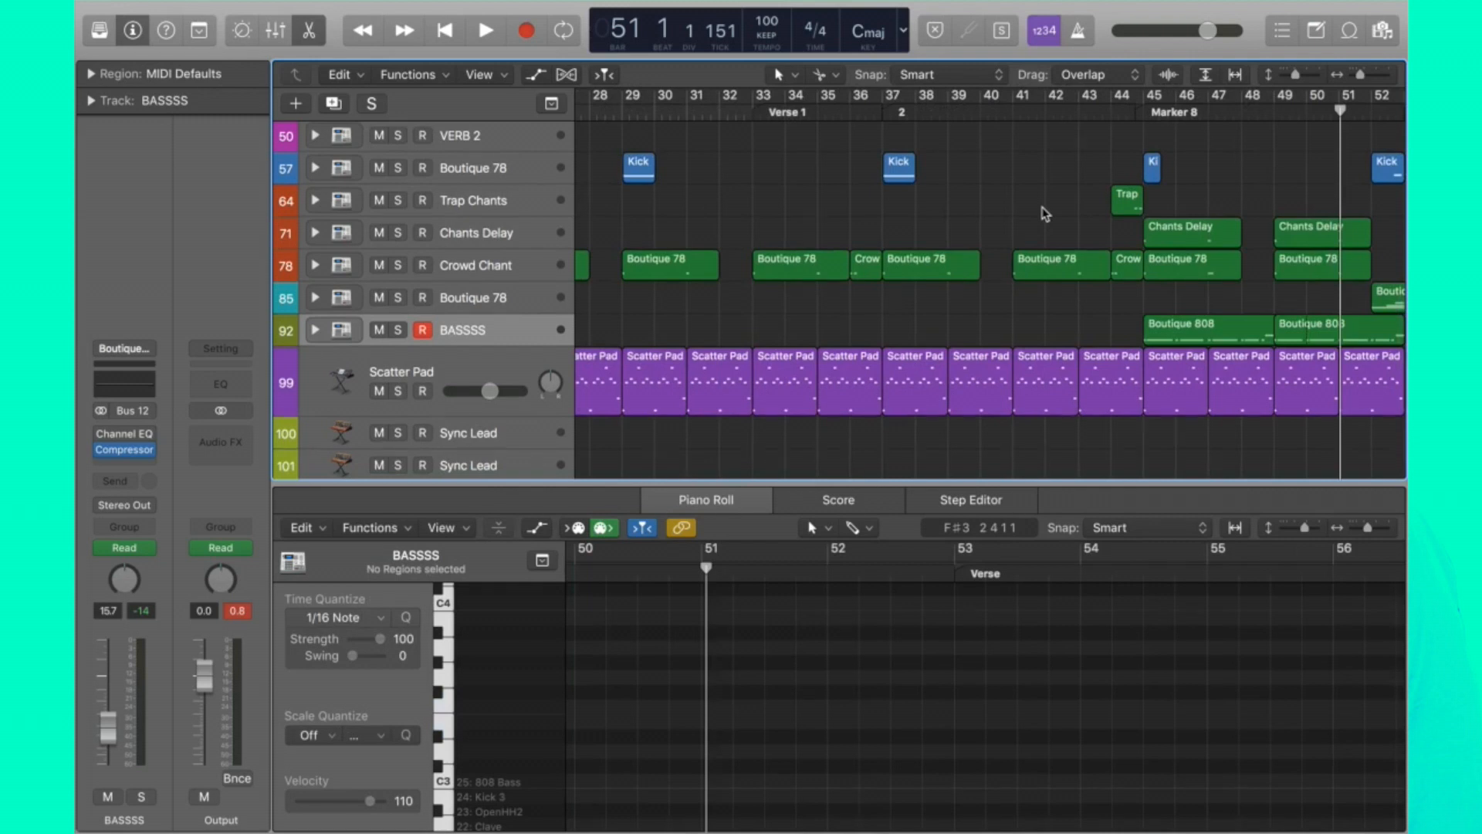
left_click(749, 114)
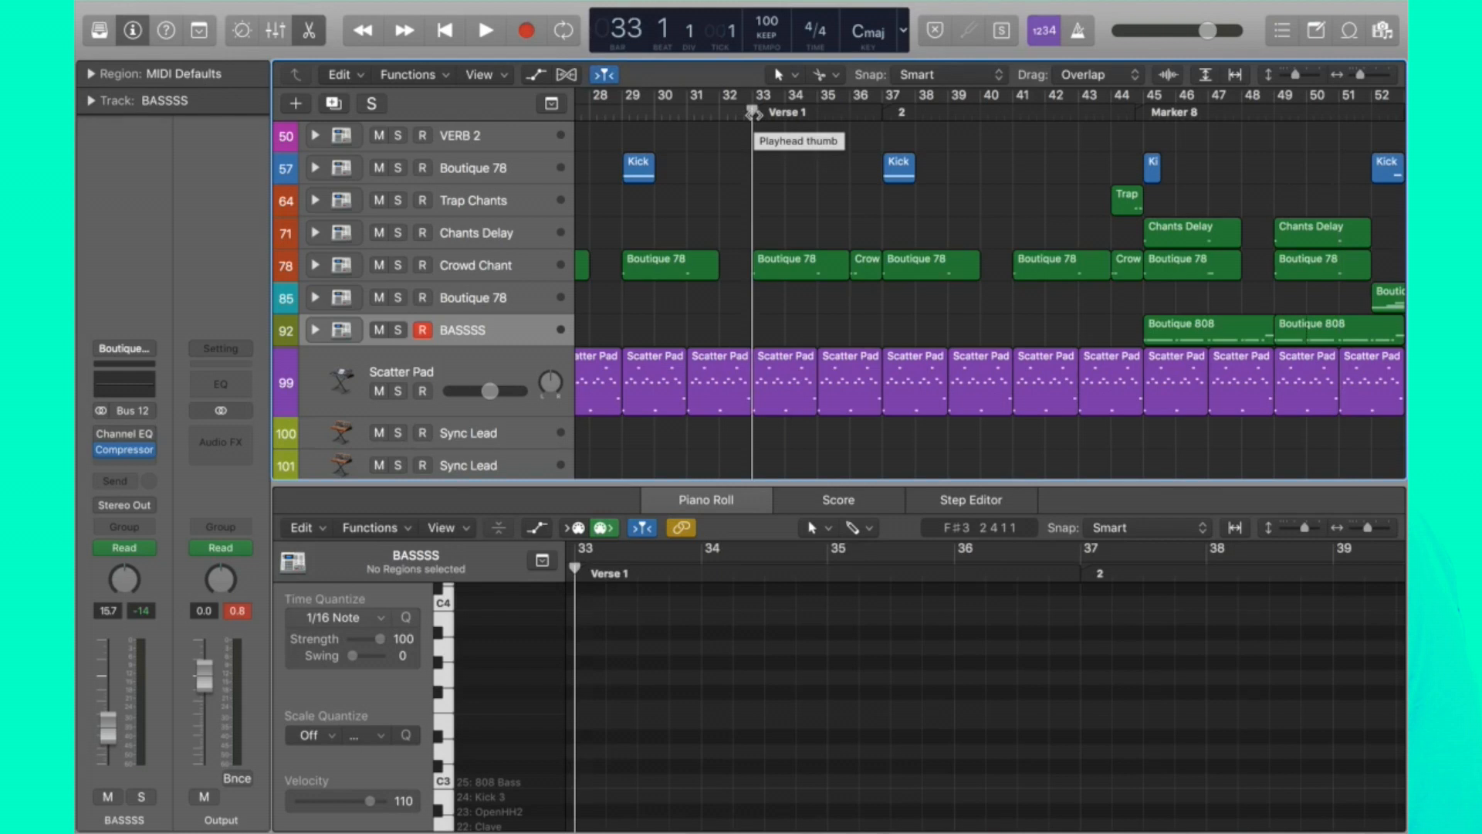
left_click_drag(751, 113, 997, 112)
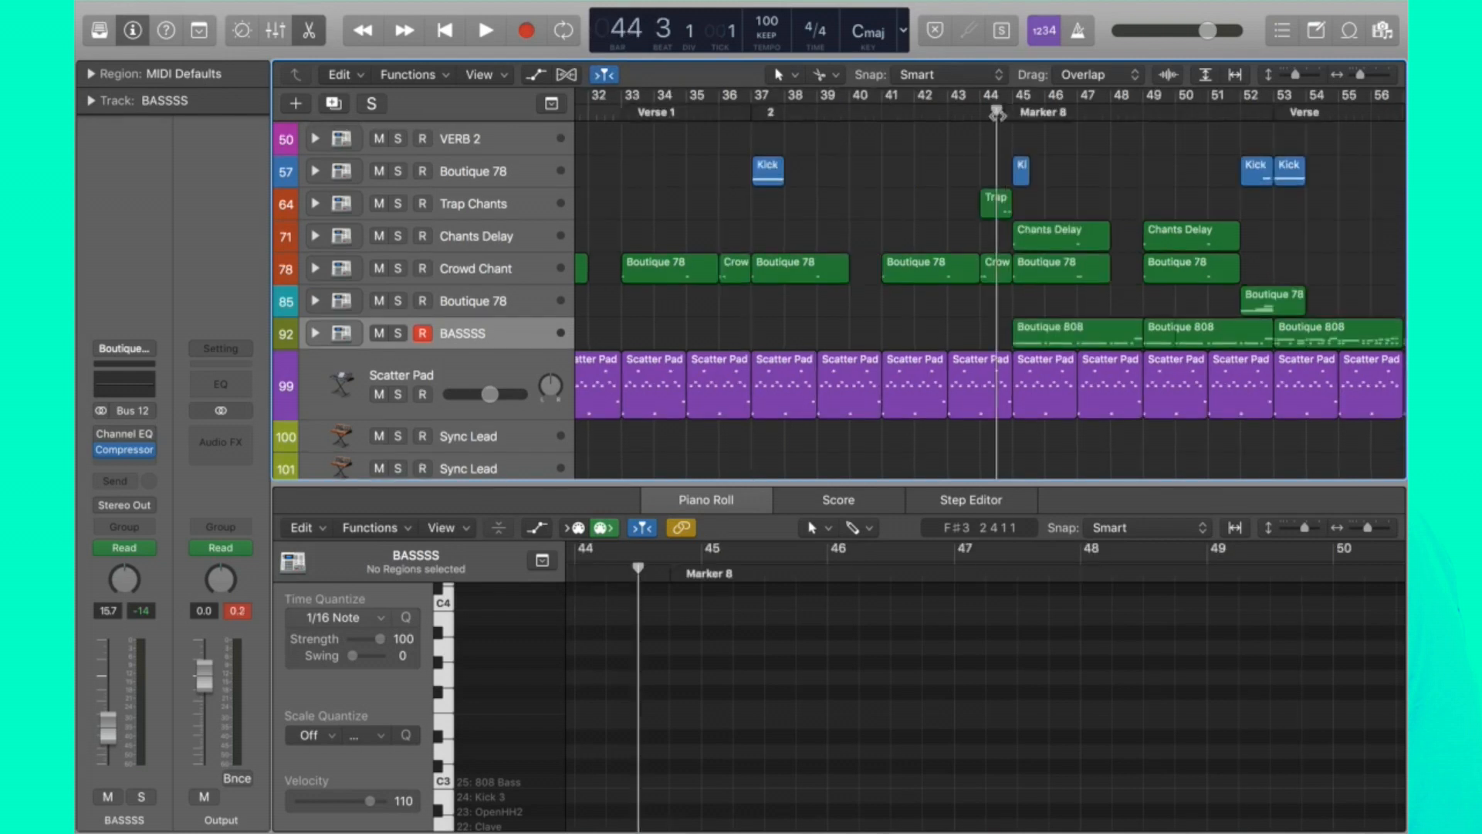
key("space")
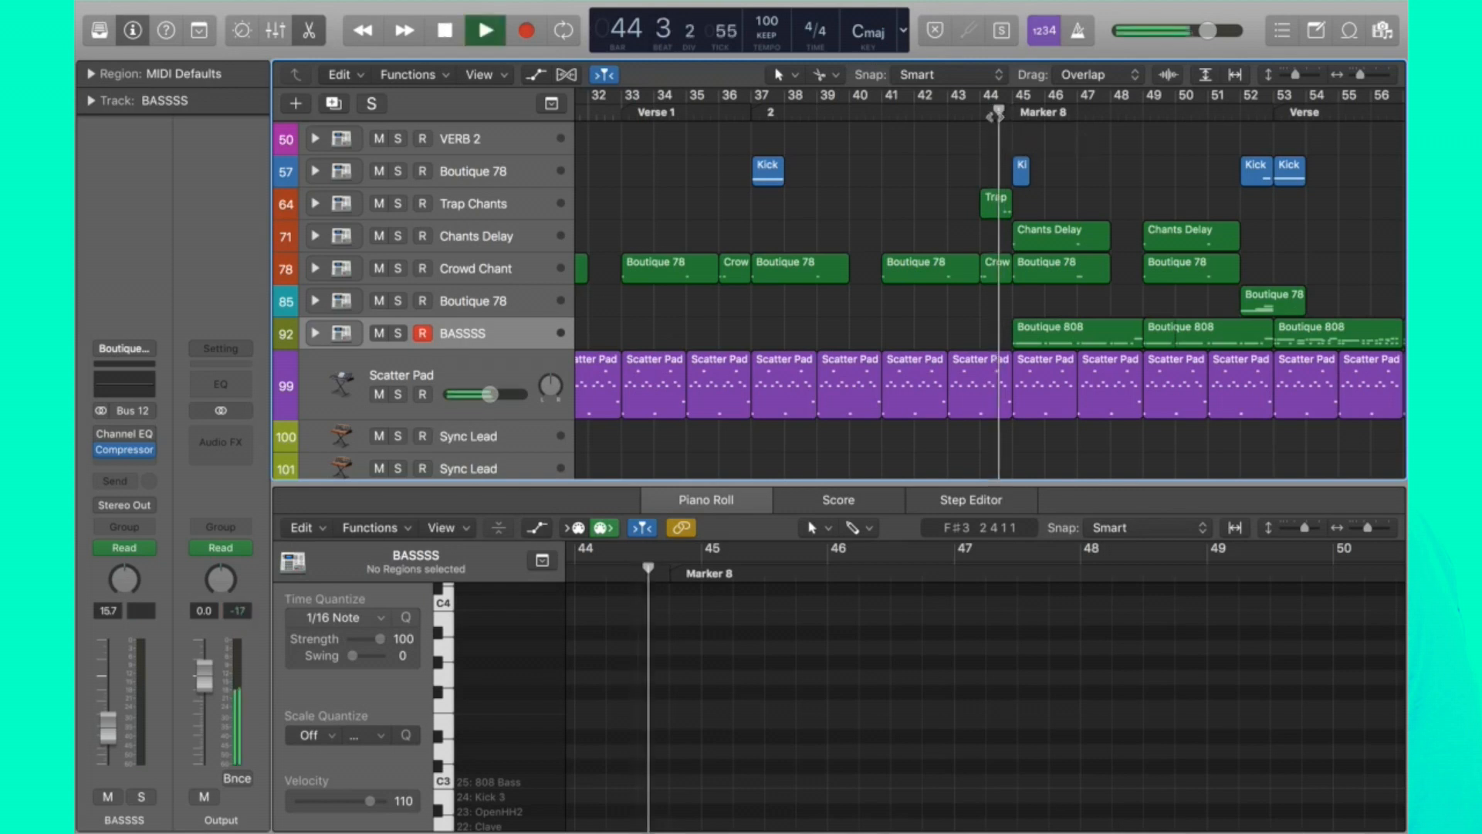
left_click(397, 333)
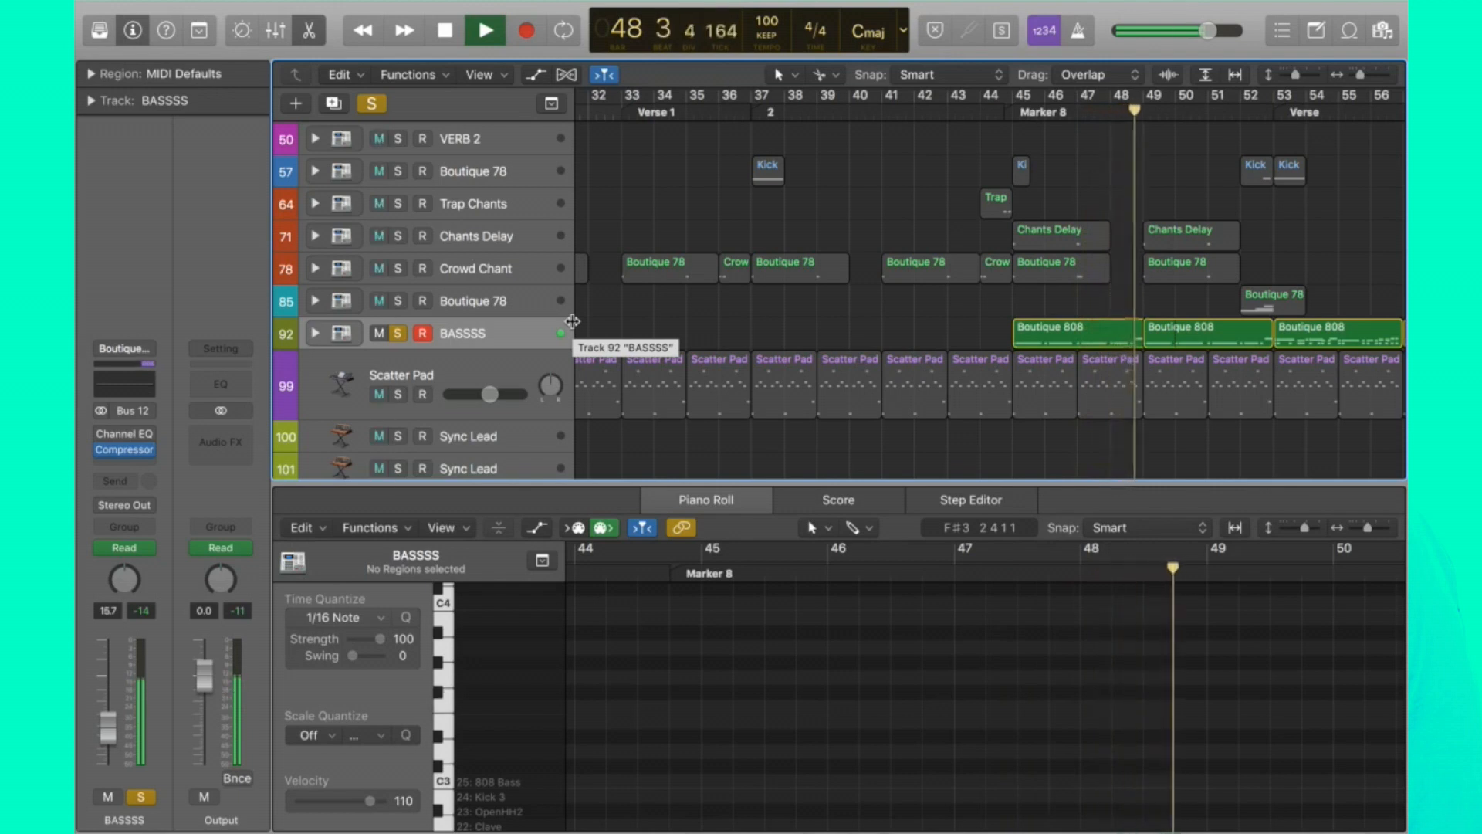
key("space")
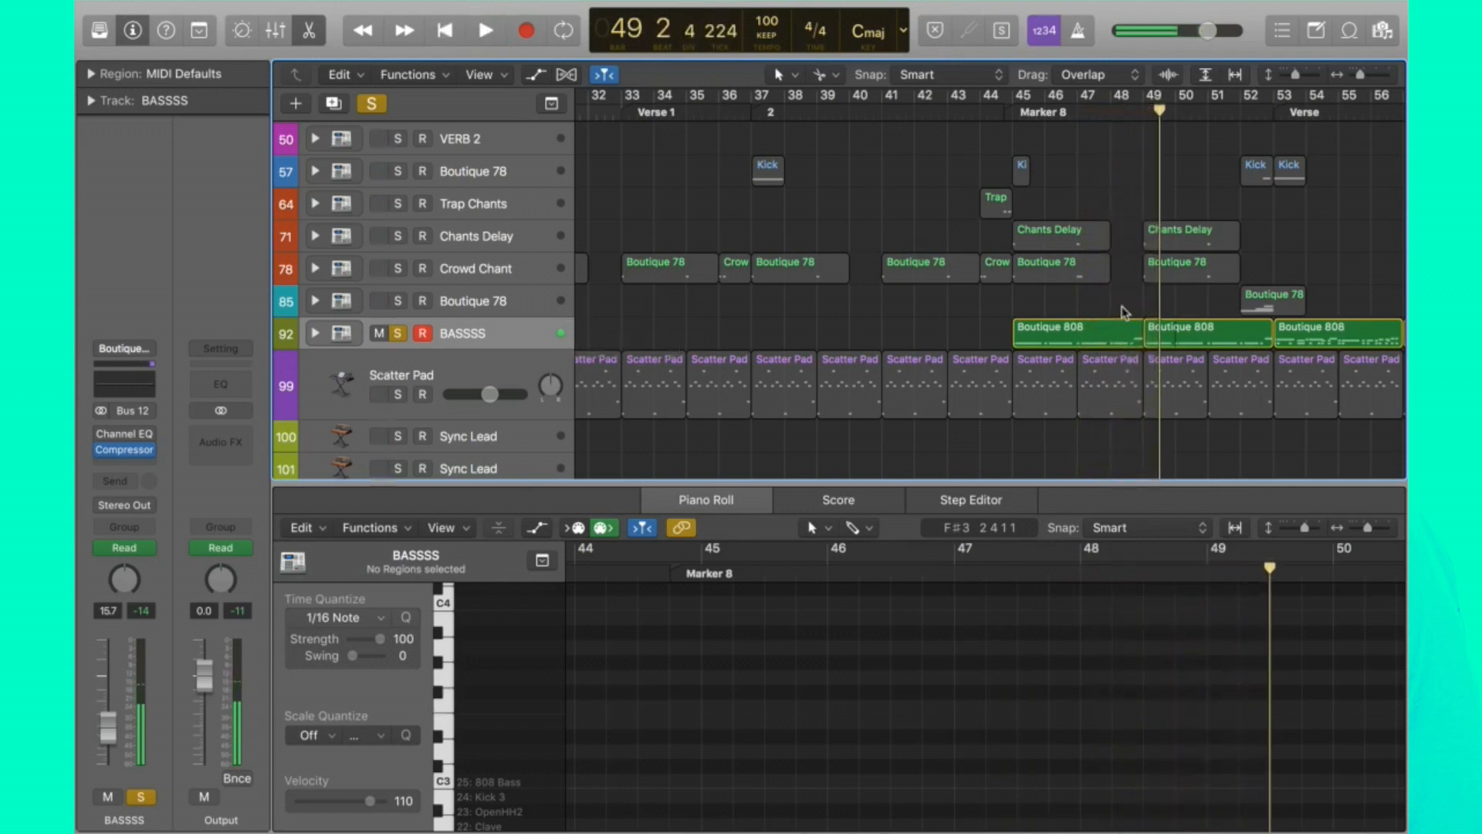
left_click(398, 333)
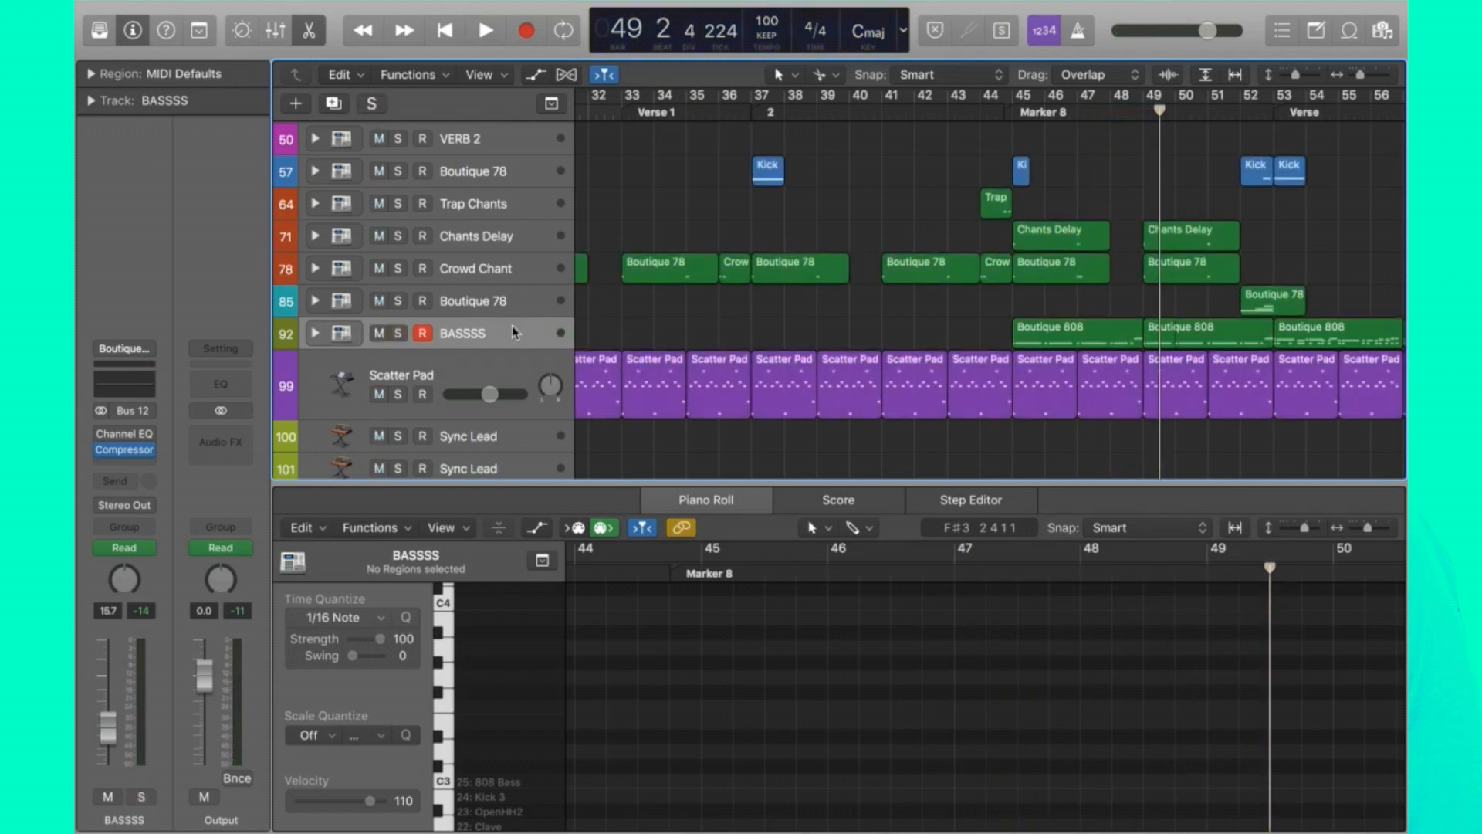
Create one software instrument track below BASSSS and load the Trap Bass patch on it.
left_click(298, 102)
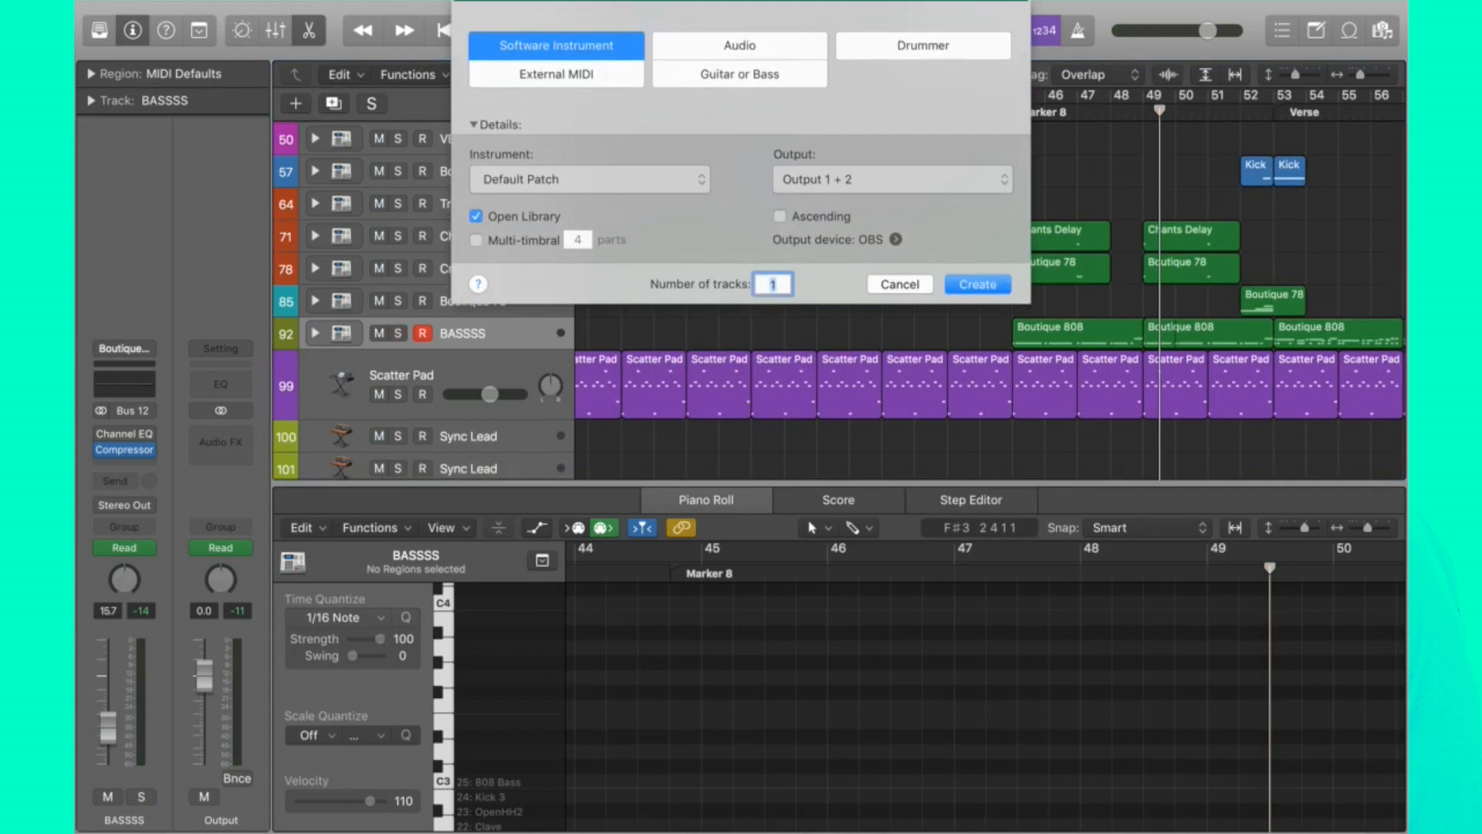
key("Return")
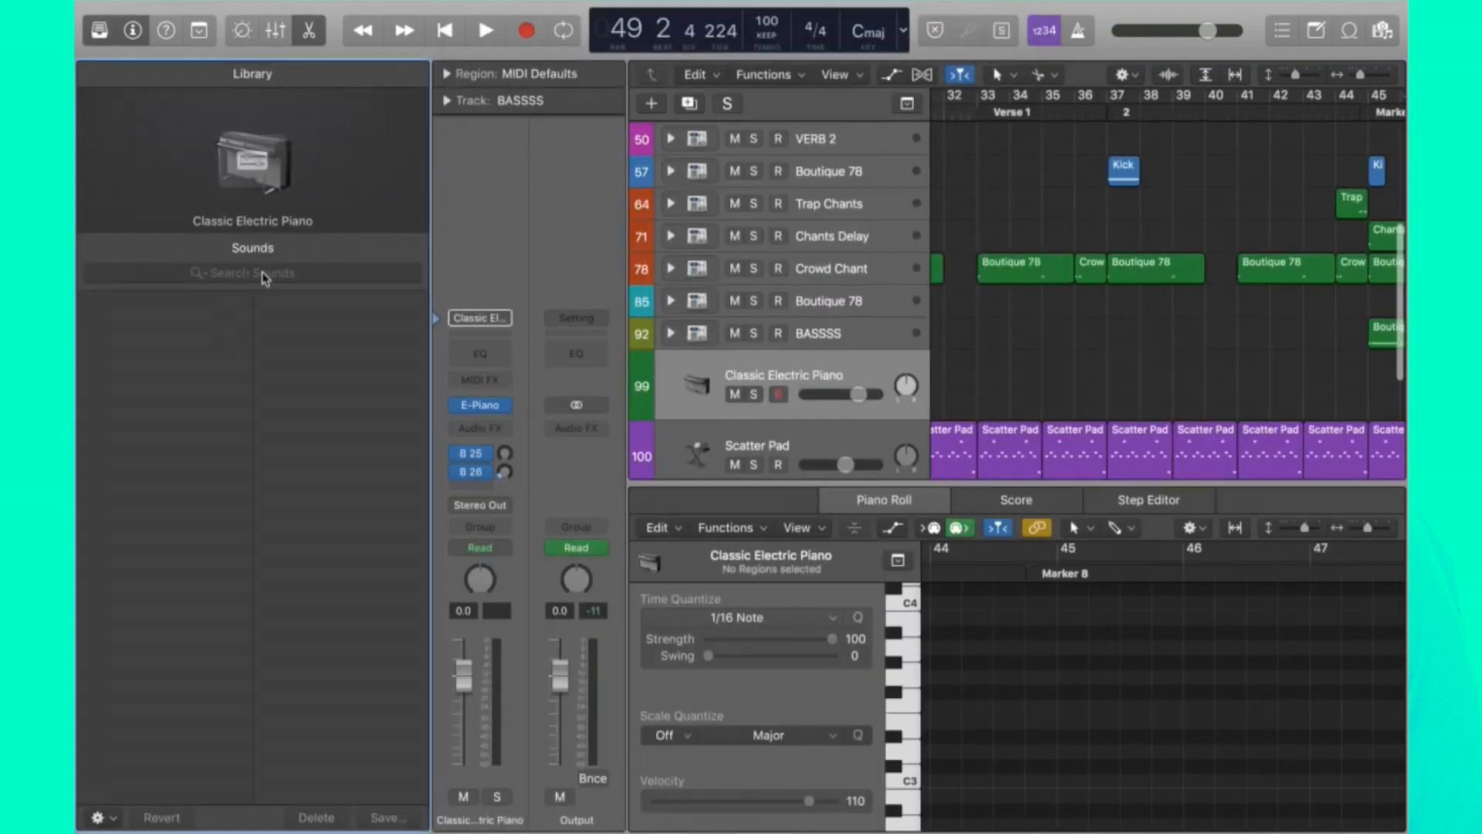
left_click(268, 273)
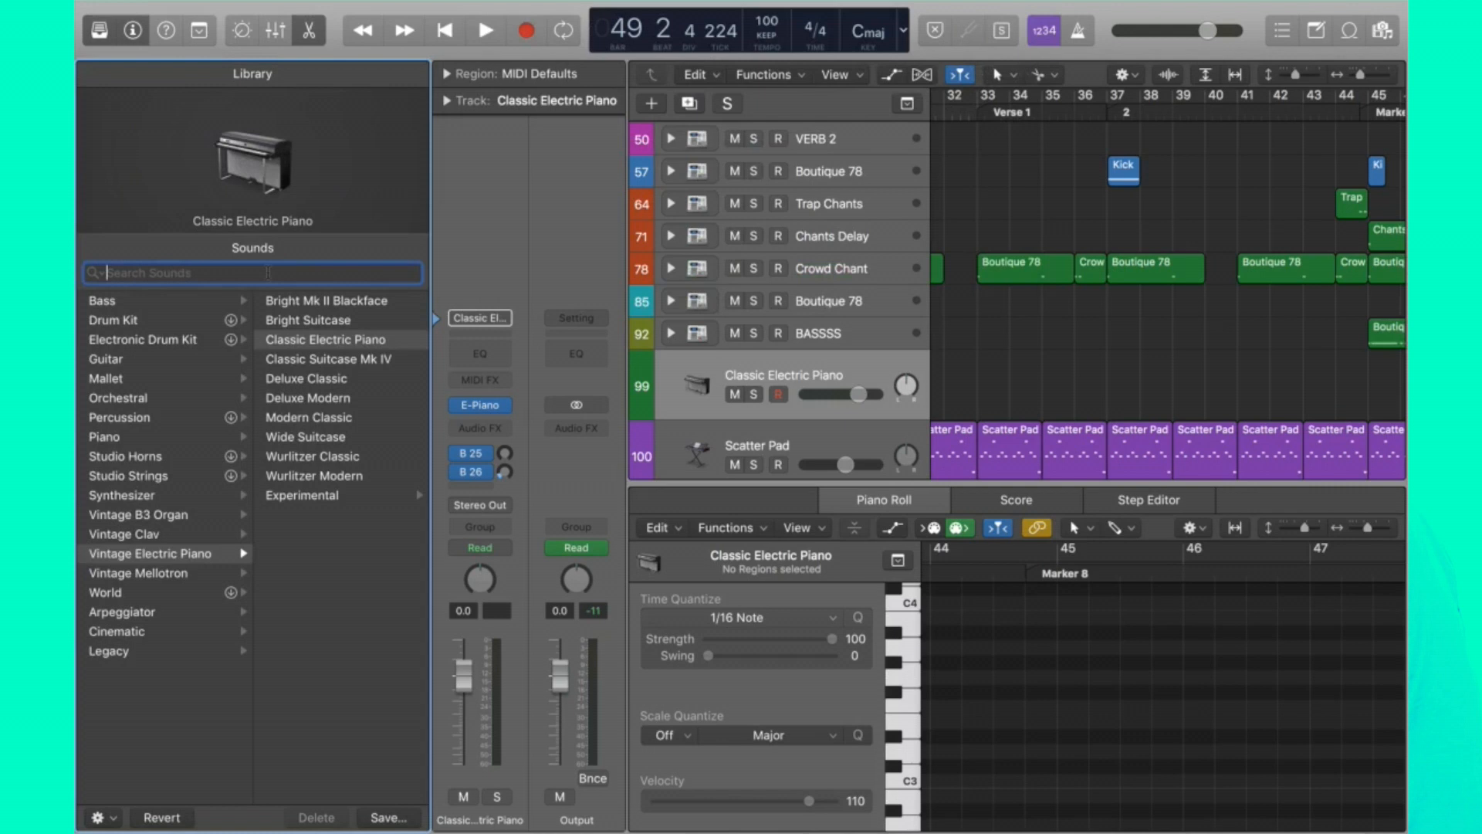
type("trap")
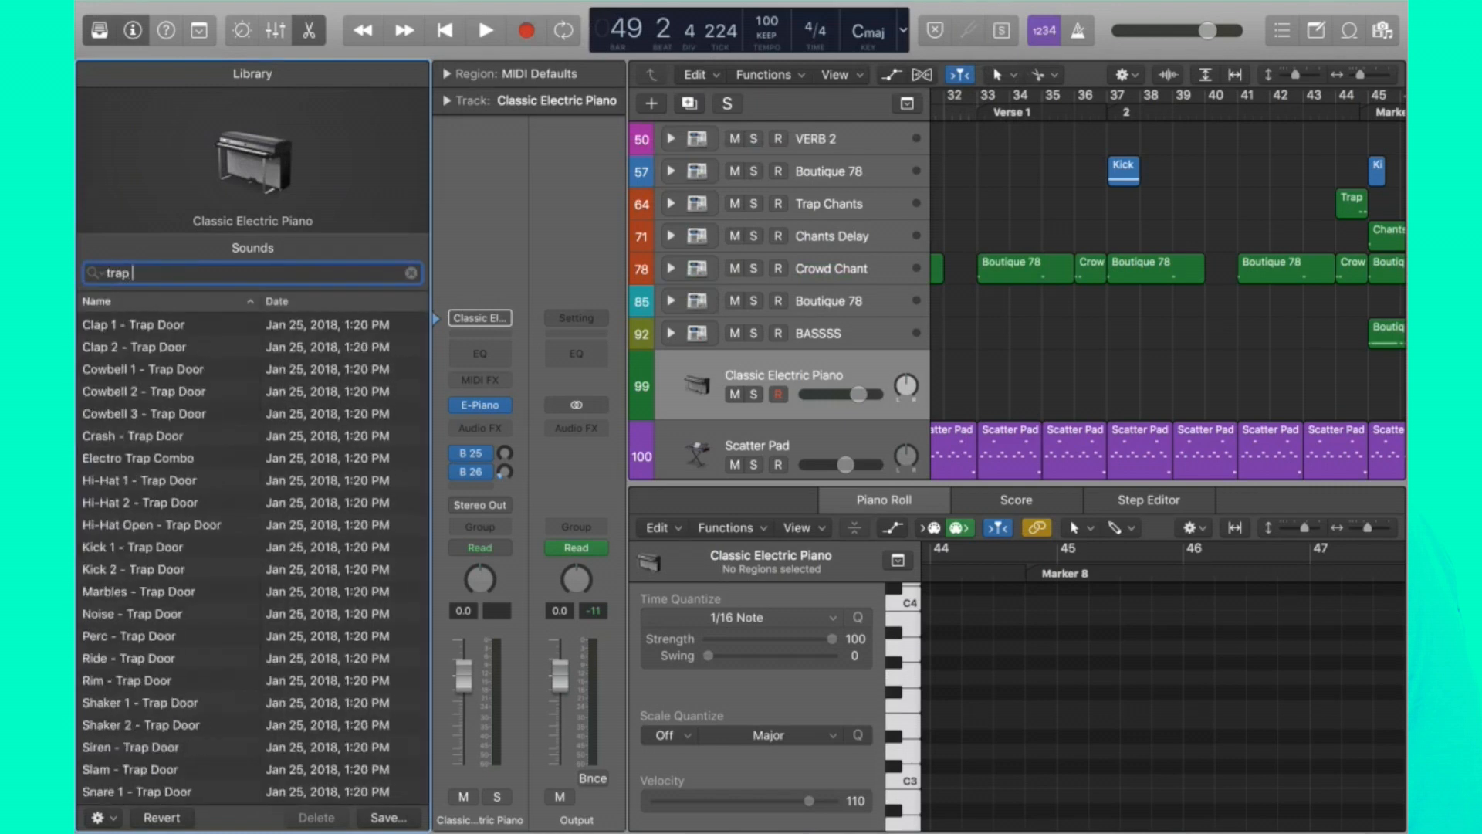
type(" ba")
left_click(266, 325)
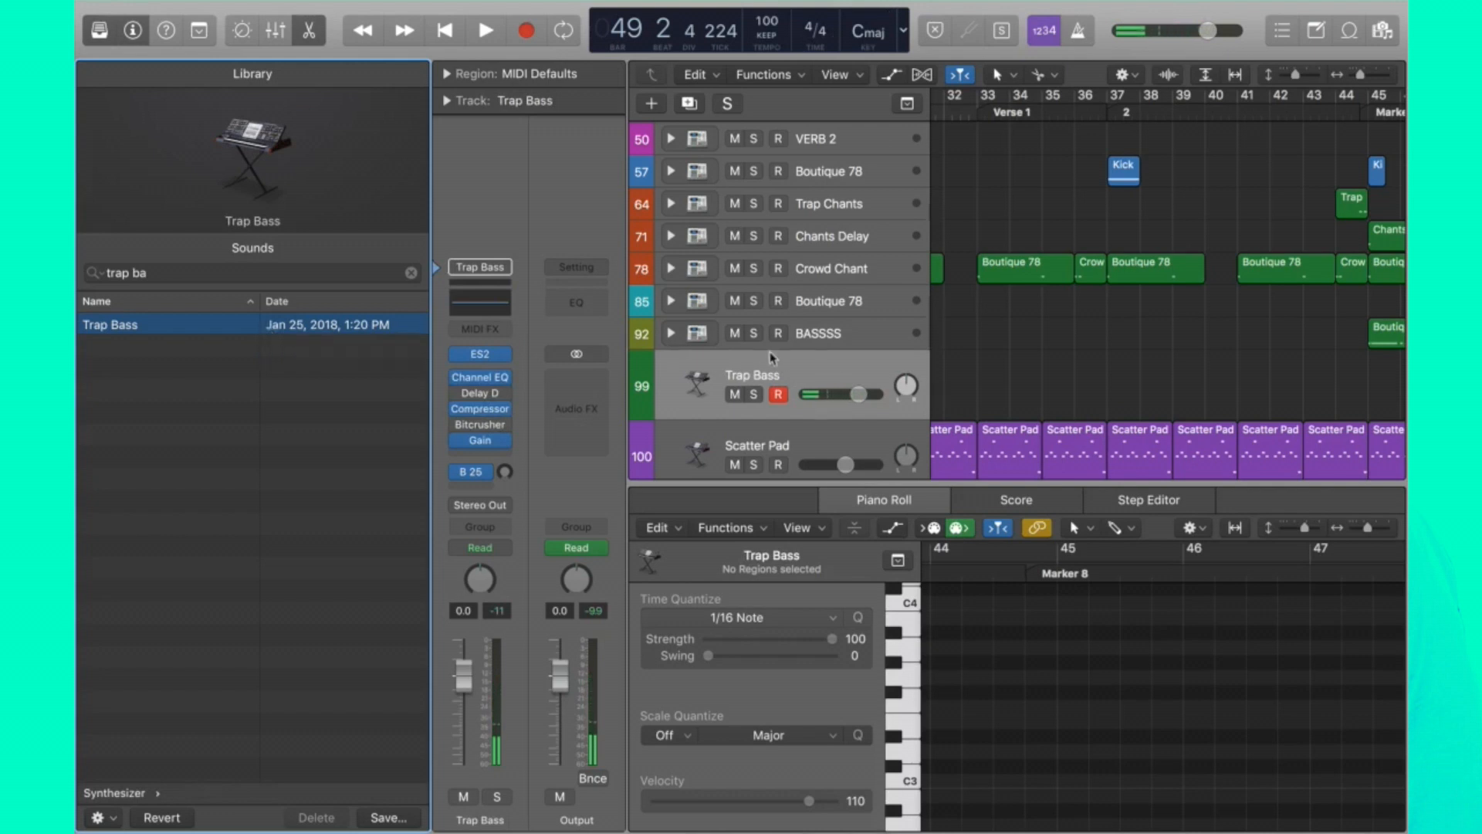
Search the sound library for "sub bass" and load the Deep Sub Bass patch on the new track.
key("super+f")
type("sub bass")
left_click(226, 331)
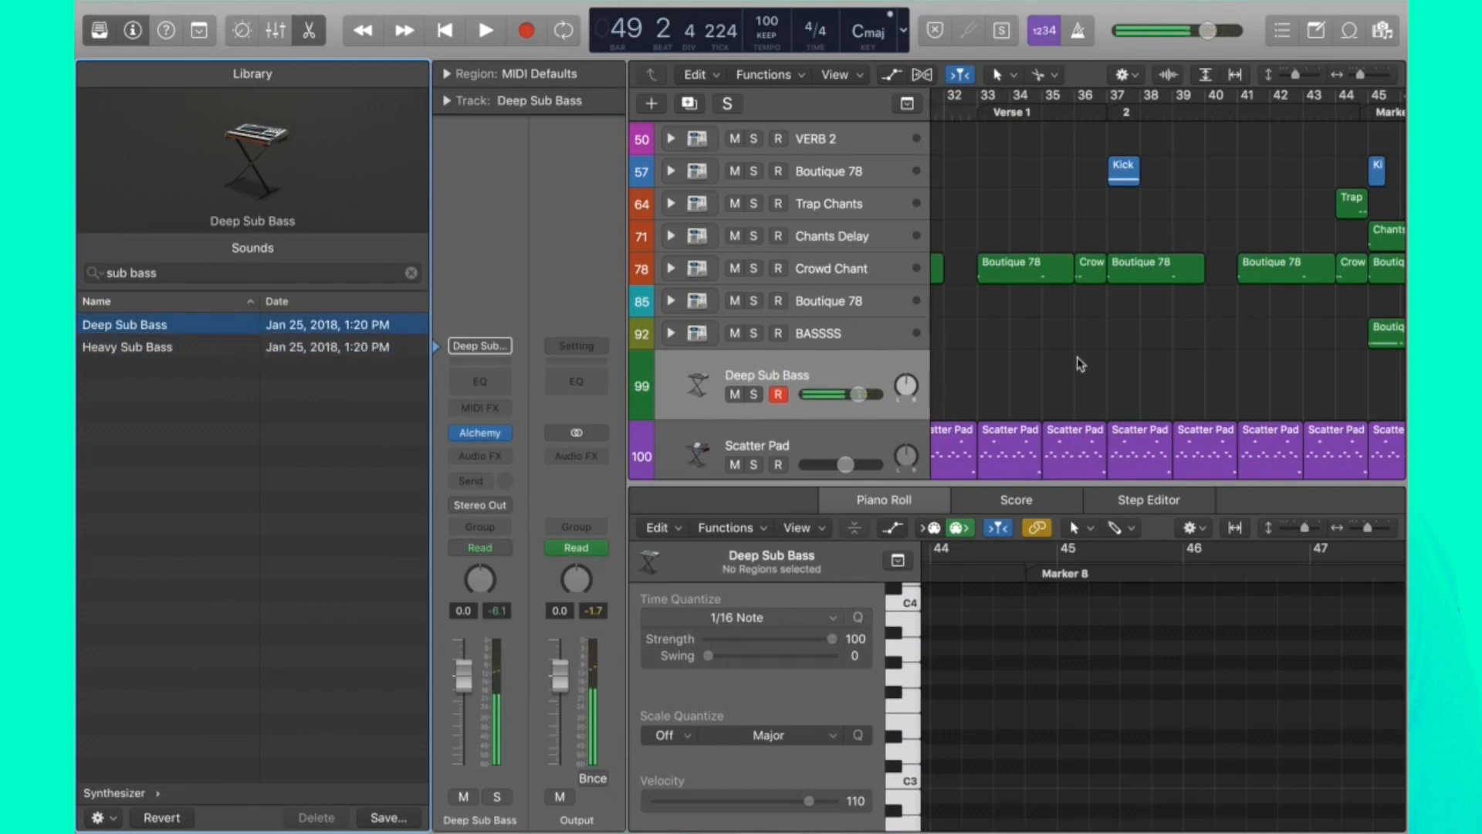
Locate the Subby Bass regions under the 4 bars marker and place the playhead in bar 83, just before them.
scroll(1080, 370, "down", 5)
scroll(1079, 371, "down", 5)
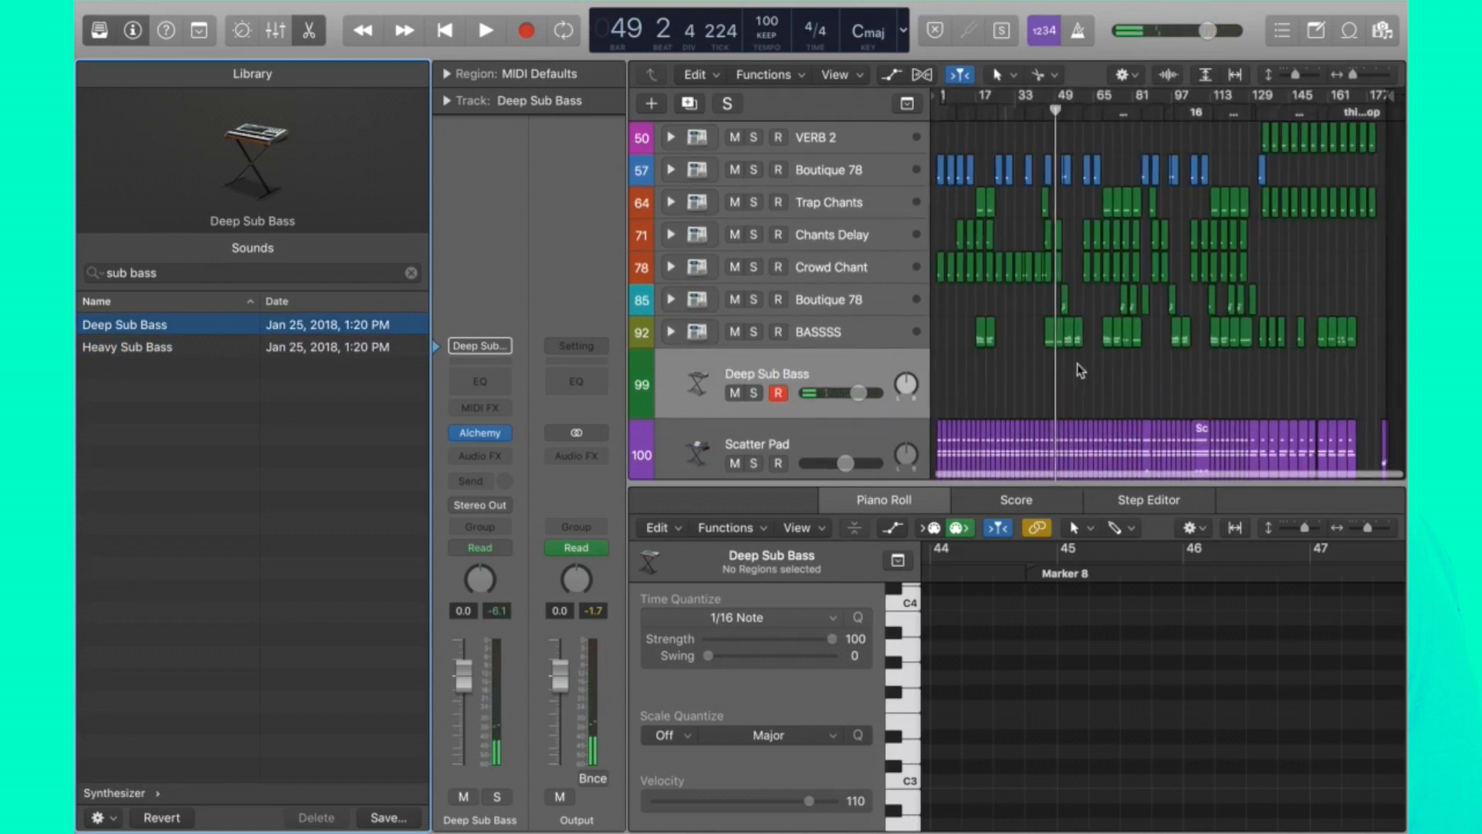
scroll(1082, 366, "up", 3)
scroll(1257, 374, "right", 10)
scroll(1262, 375, "left", 5)
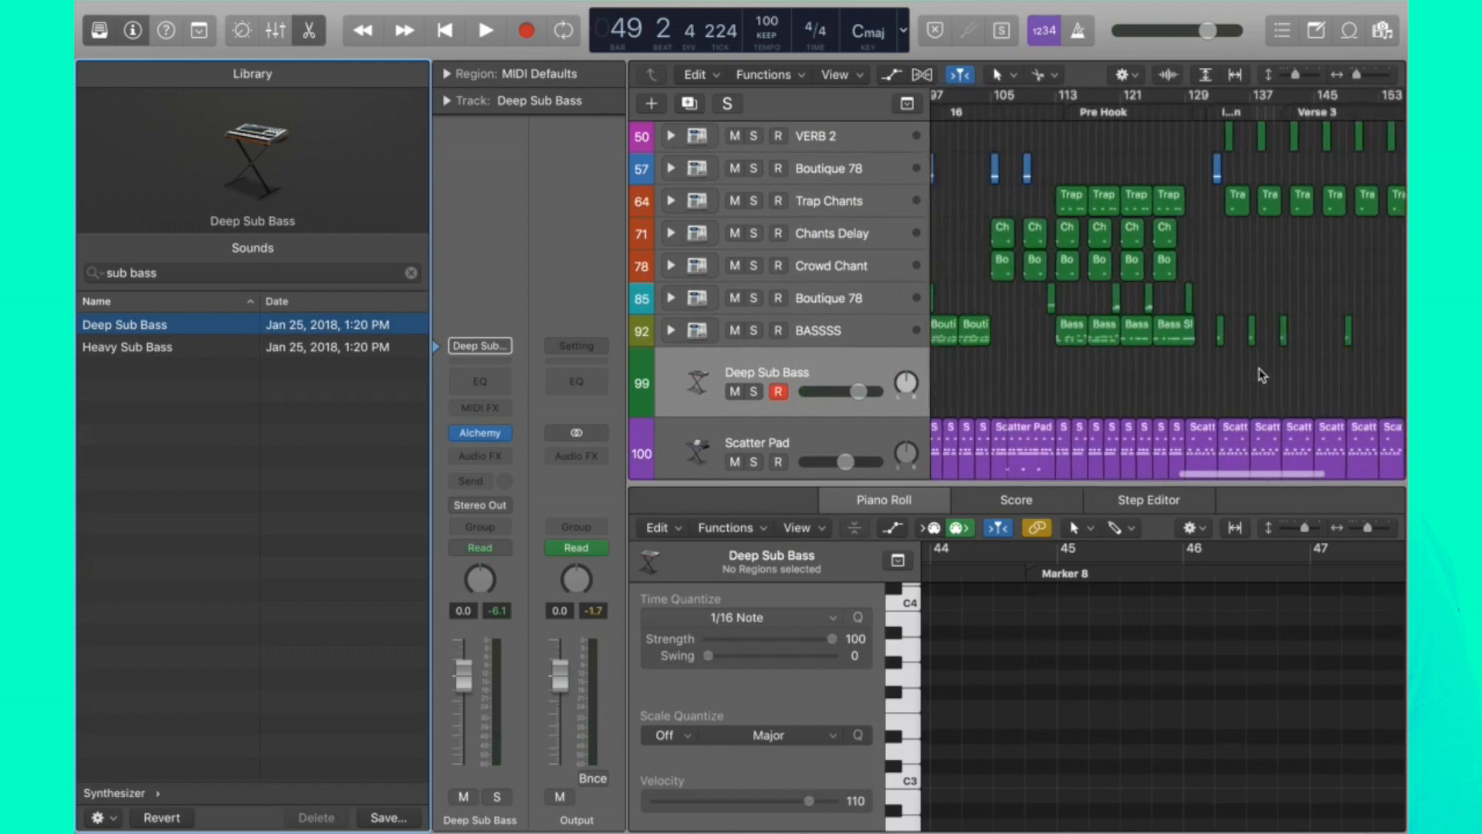
scroll(1258, 372, "down", 5)
left_click(1090, 113)
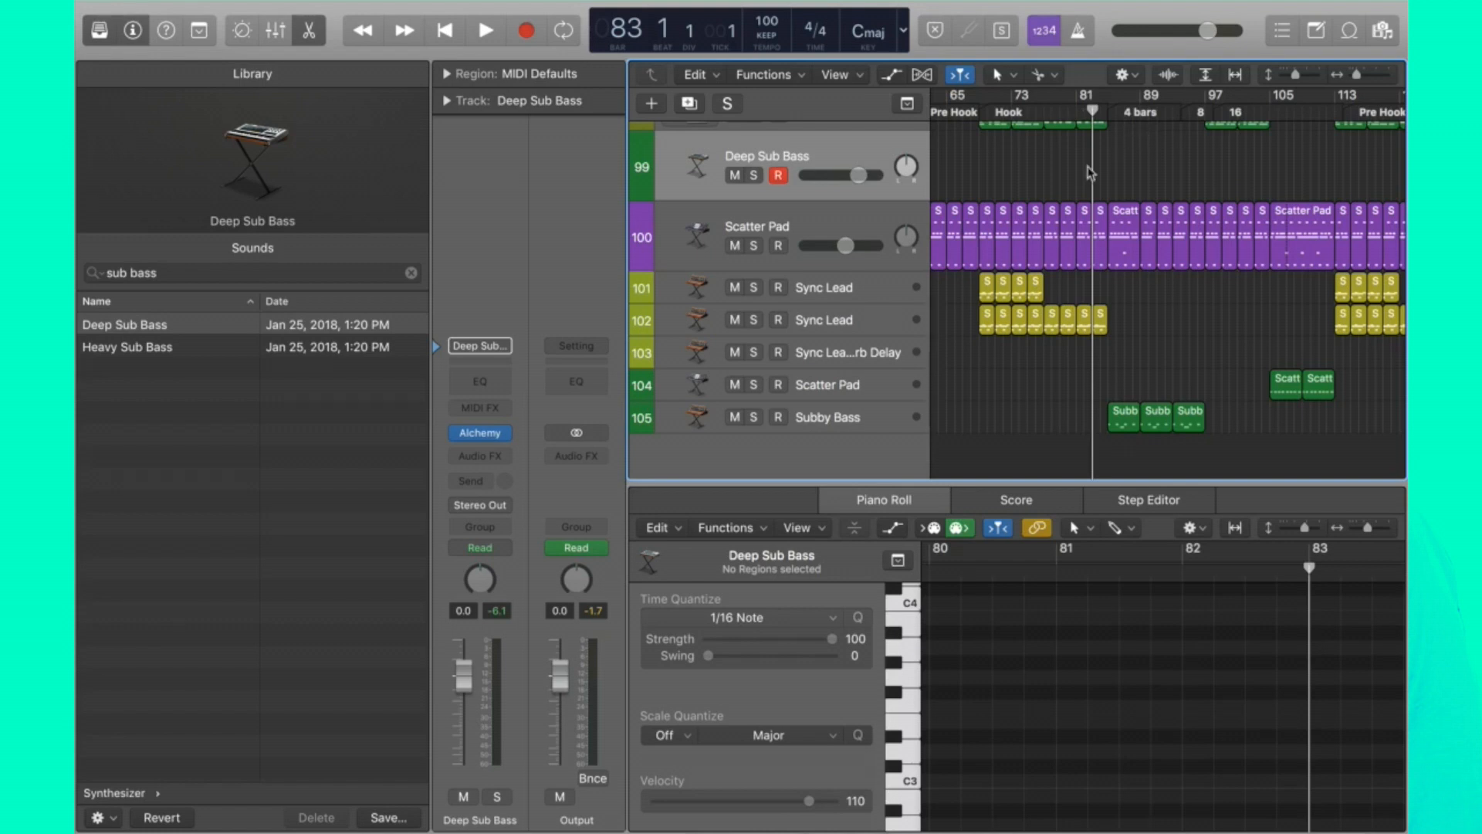
scroll(1090, 171, "up", 2)
left_click(1109, 113)
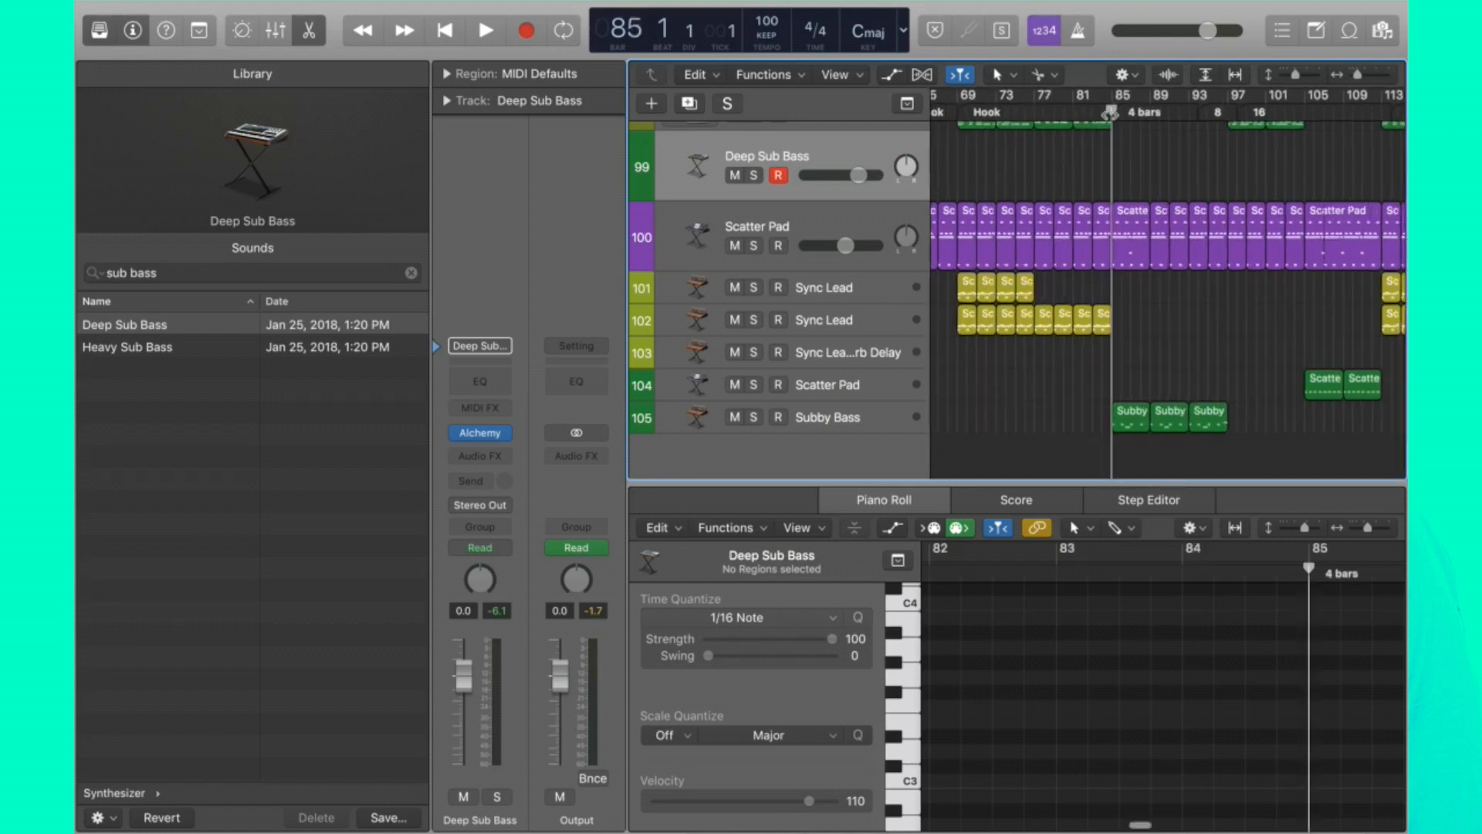
left_click(1096, 113)
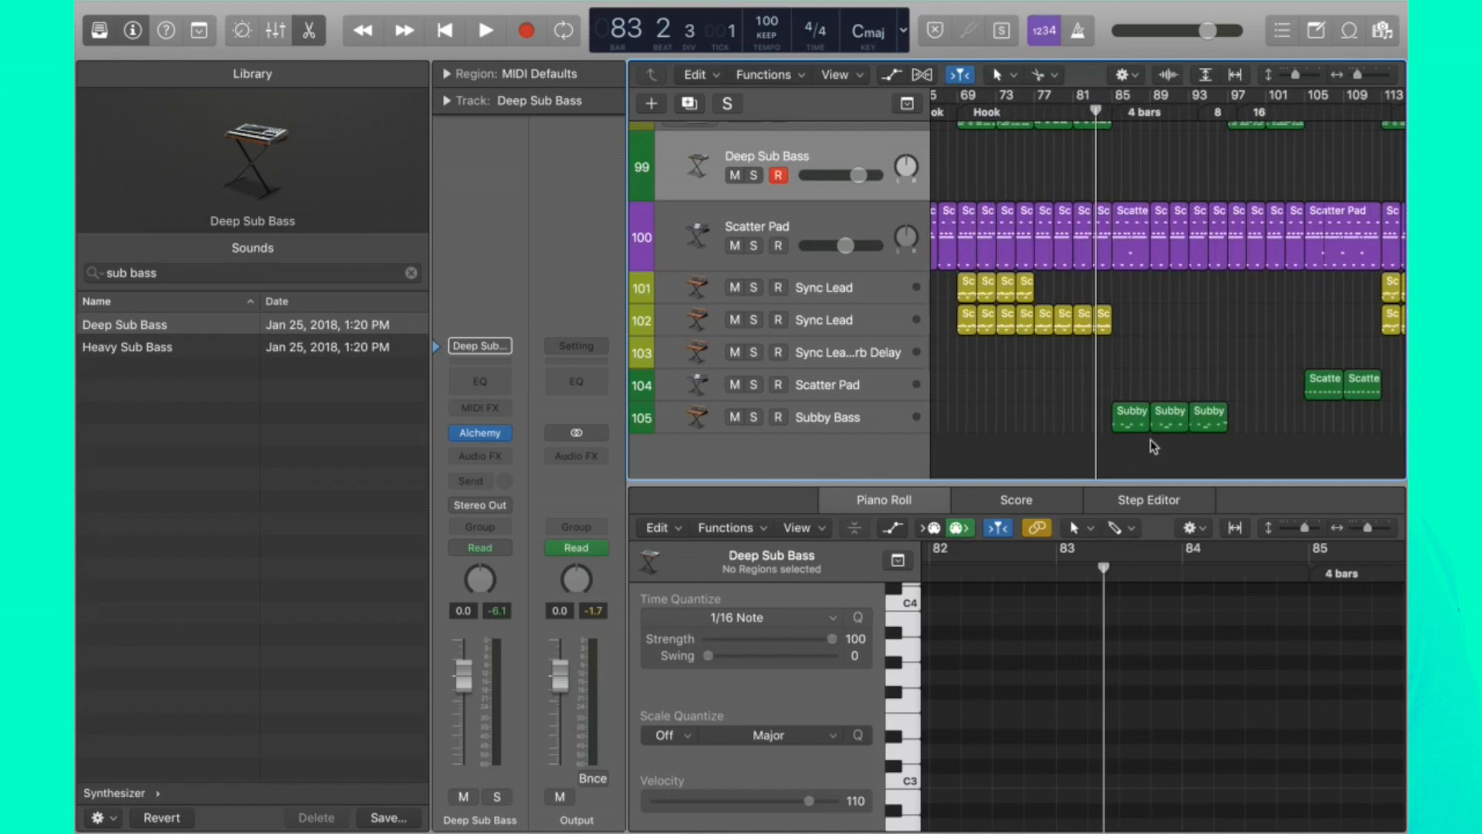
Select the three Subby Bass regions, zoom the arrangement to fit them, and play from bar 83.
left_click_drag(1209, 452, 1087, 410)
key("z")
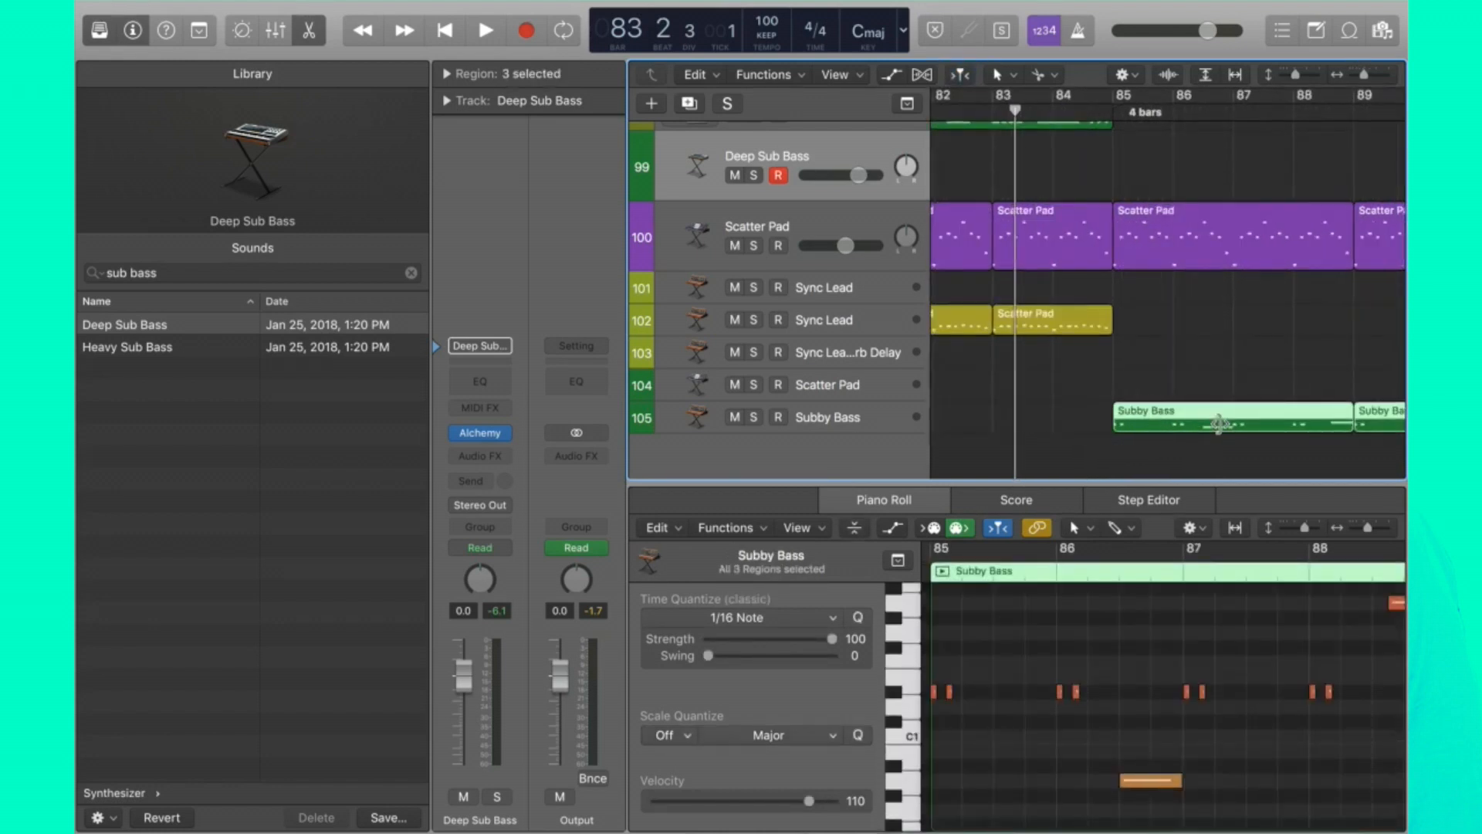
key("space")
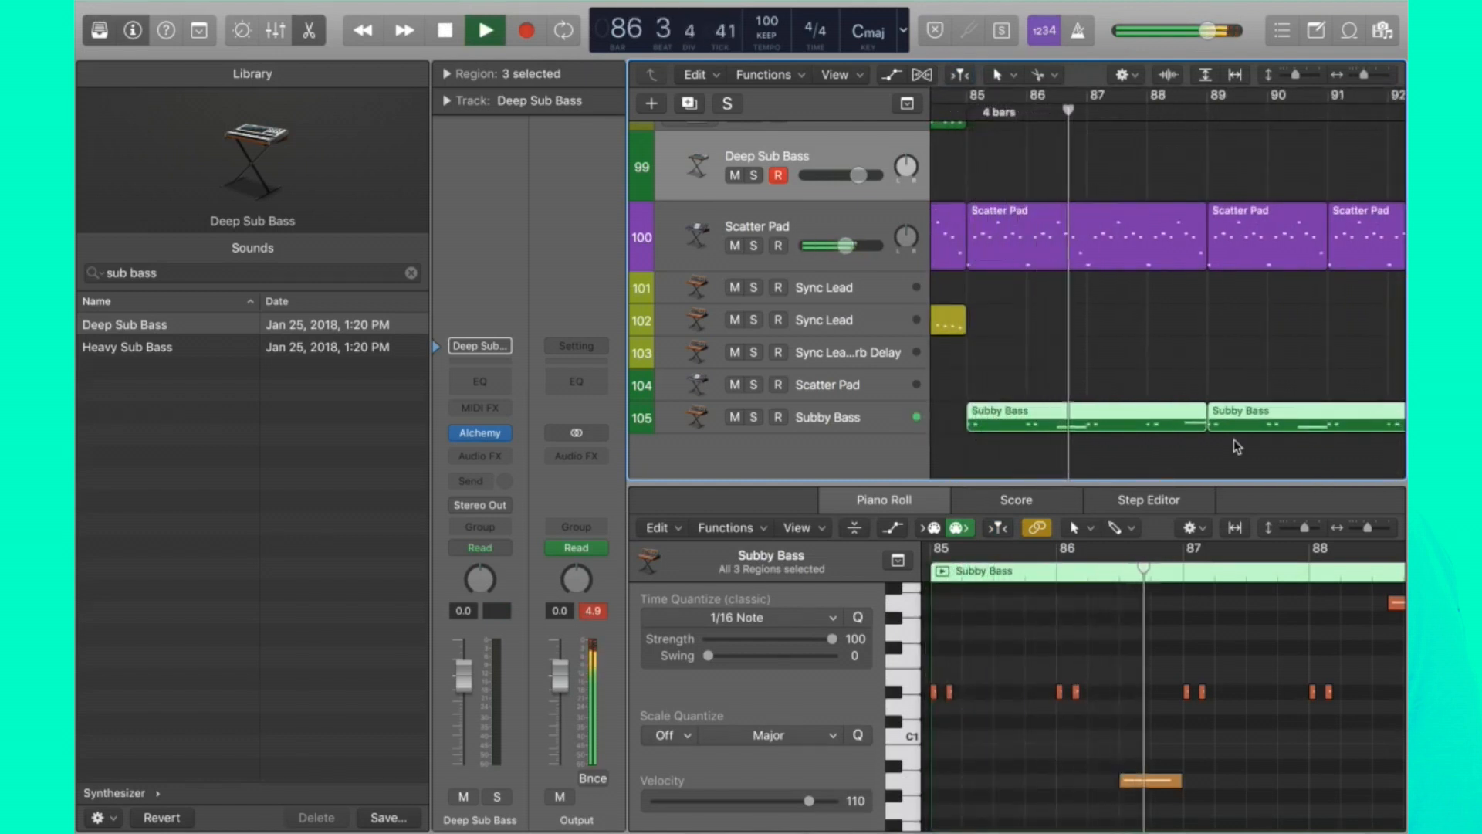
Solo Subby Bass with the Scatter Pad track, hear the bass alone by unsoloing the pad, stop playback, and solo the pad again.
left_click(754, 417)
left_click(754, 245)
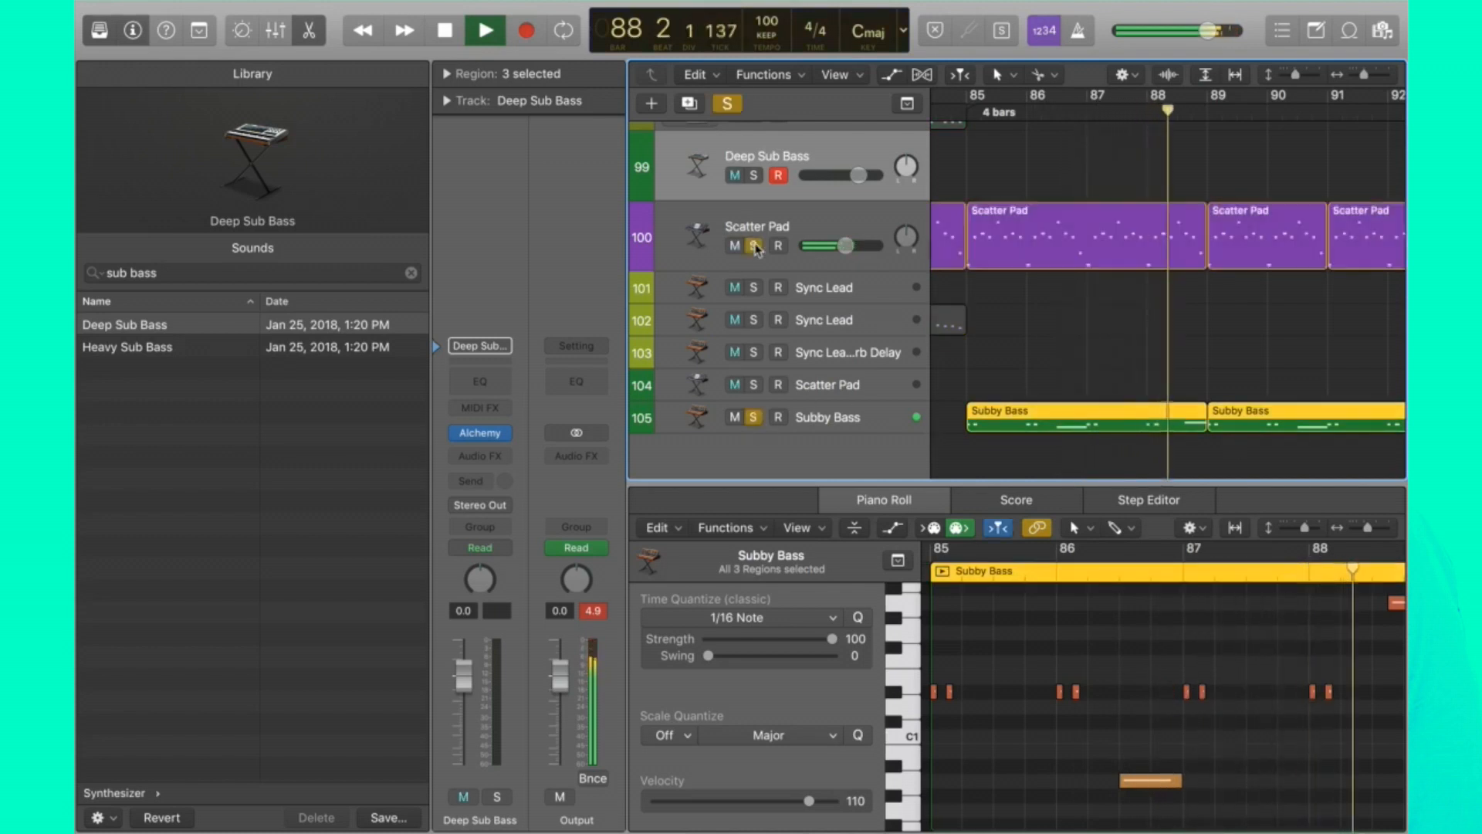
left_click(754, 245)
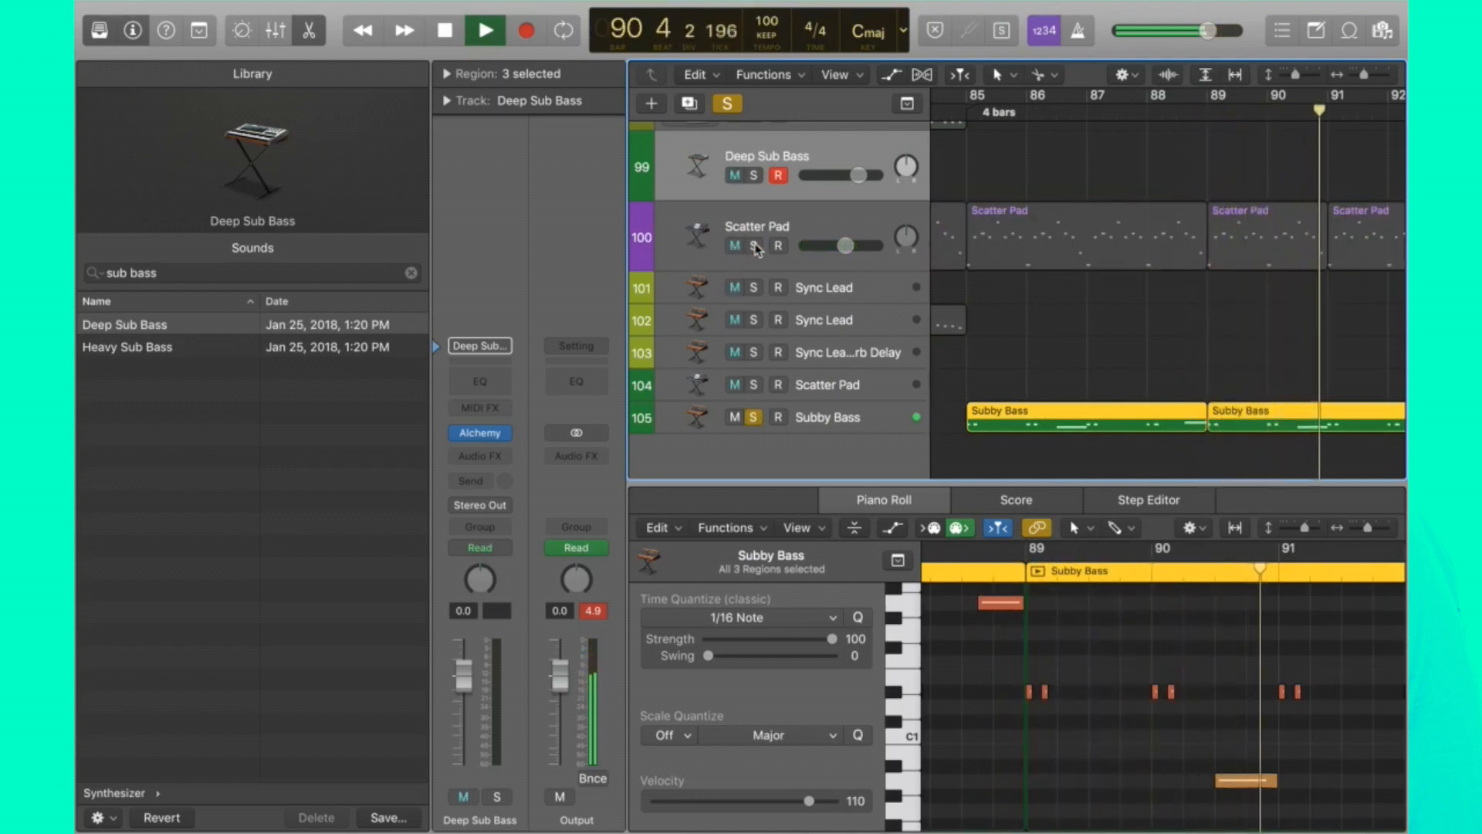
key("space")
left_click(754, 246)
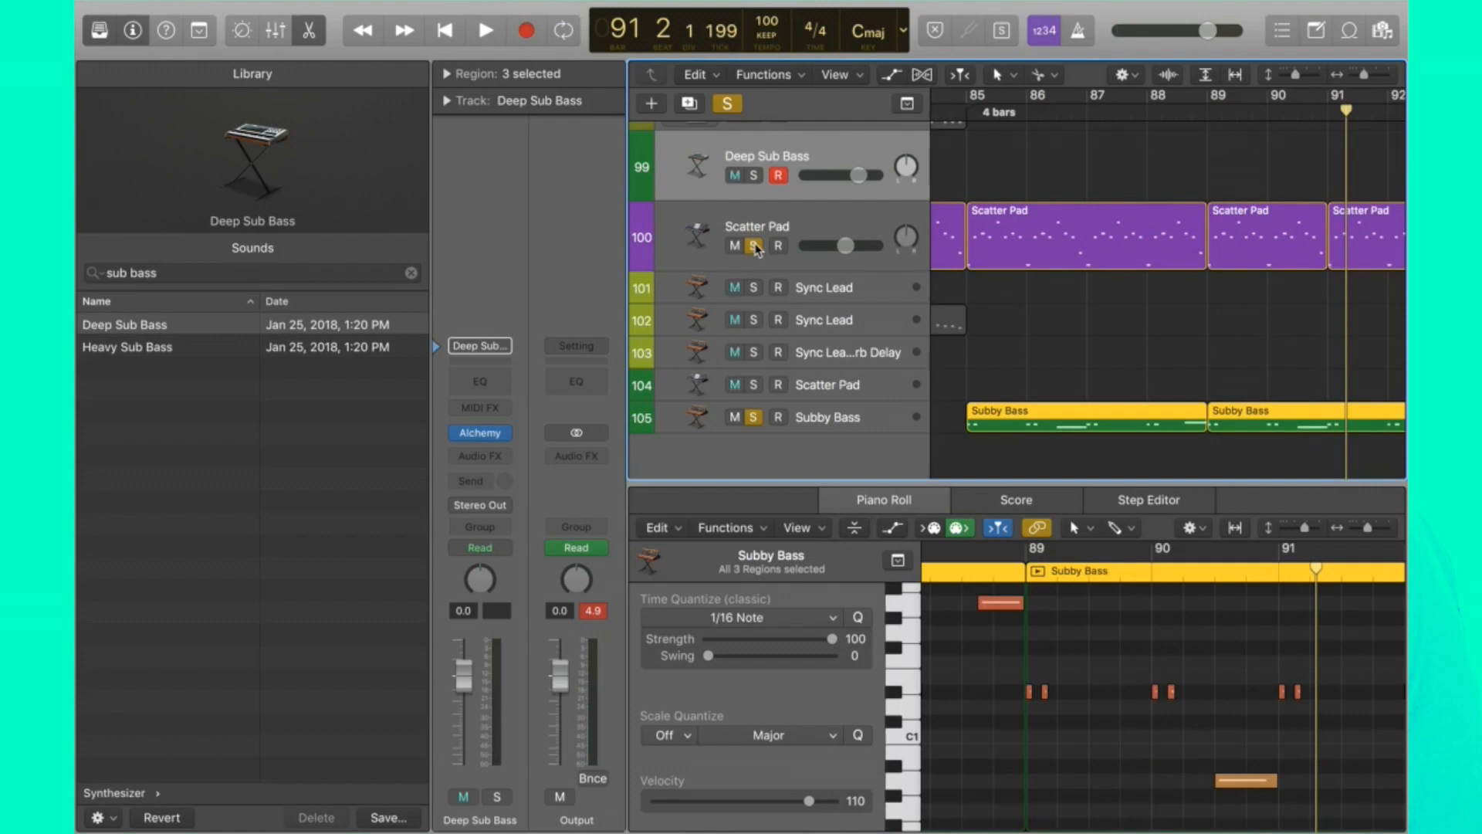
Deselect the regions, return the playhead to bar 84 before the 4 bars marker, and unsolo Subby Bass.
left_click(1199, 339)
scroll(1199, 340, "left", 2)
left_click(1014, 112)
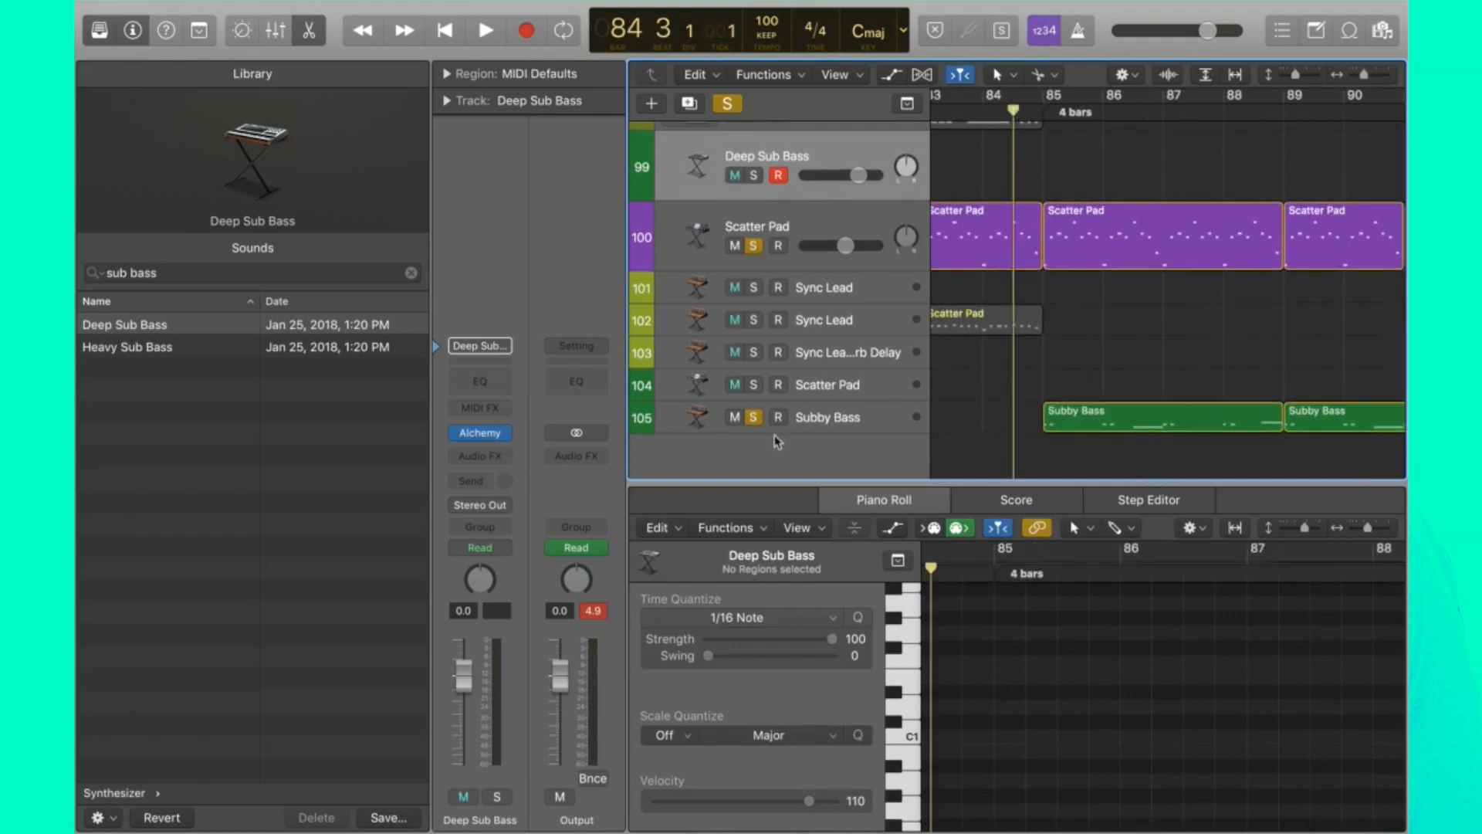
left_click(756, 419)
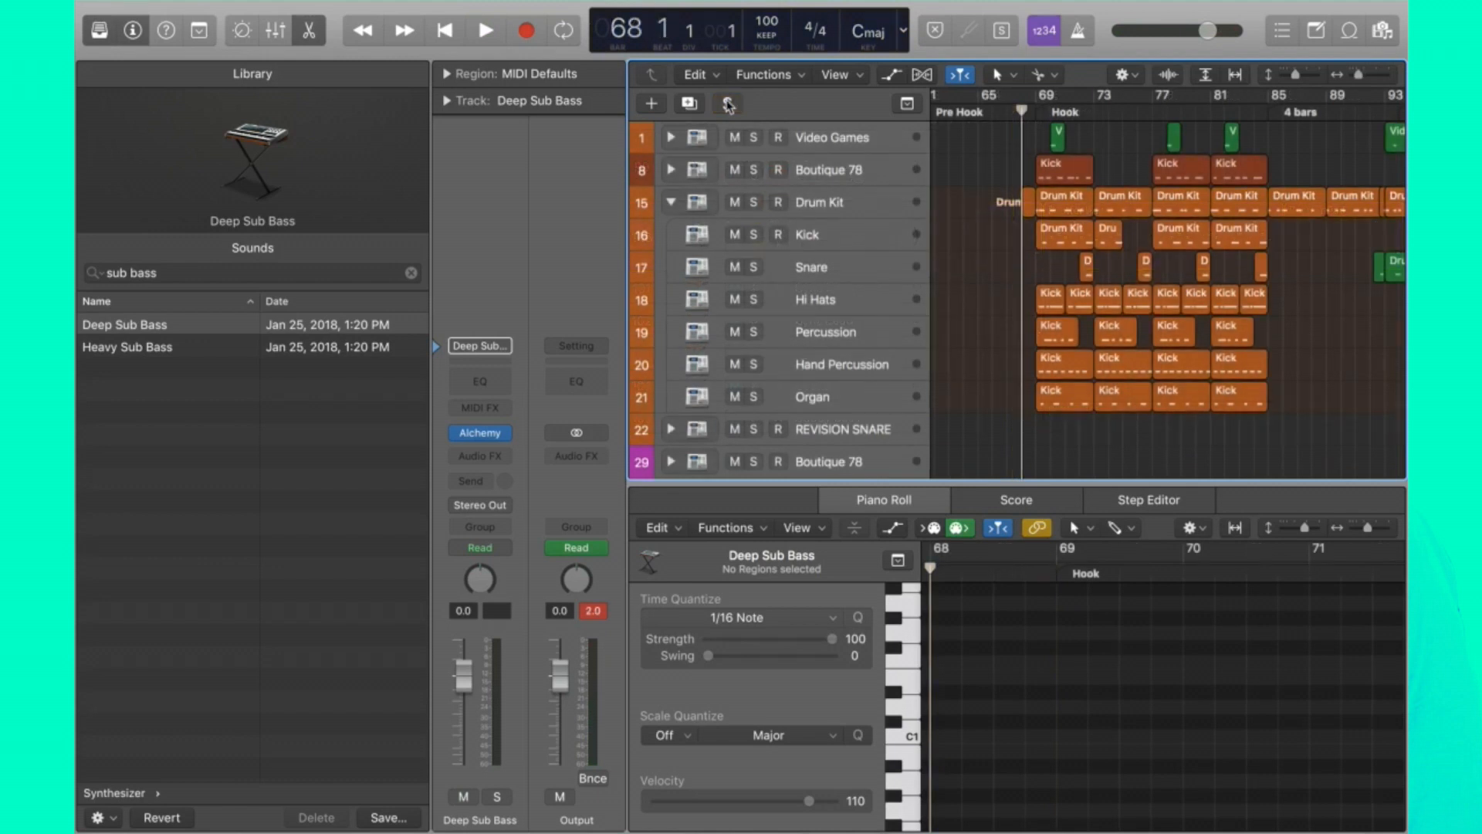
Play from bar 68 into the Hook, solo the Drum Kit track, and stop in bar 75.
key("space")
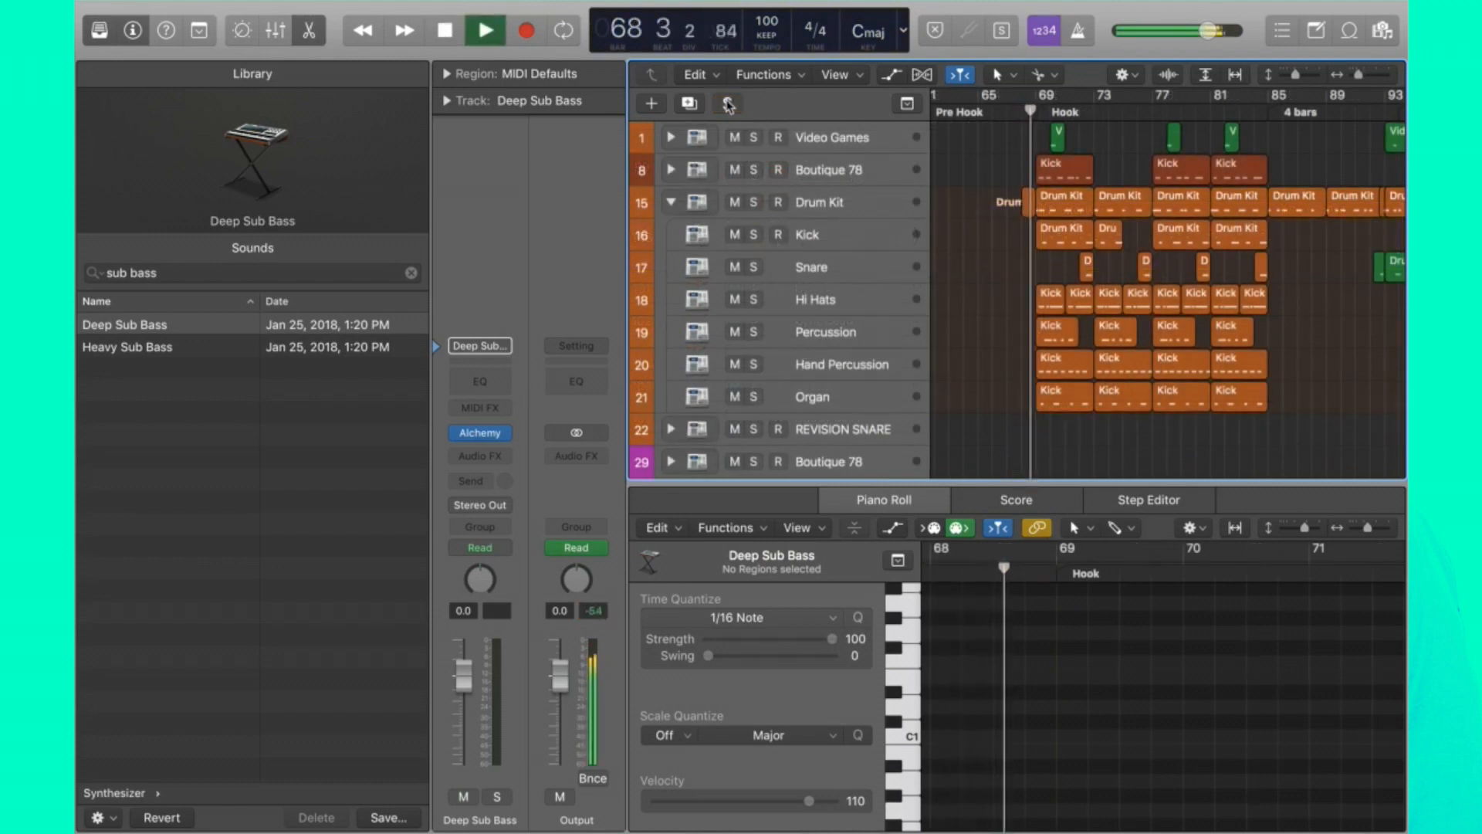
left_click(754, 202)
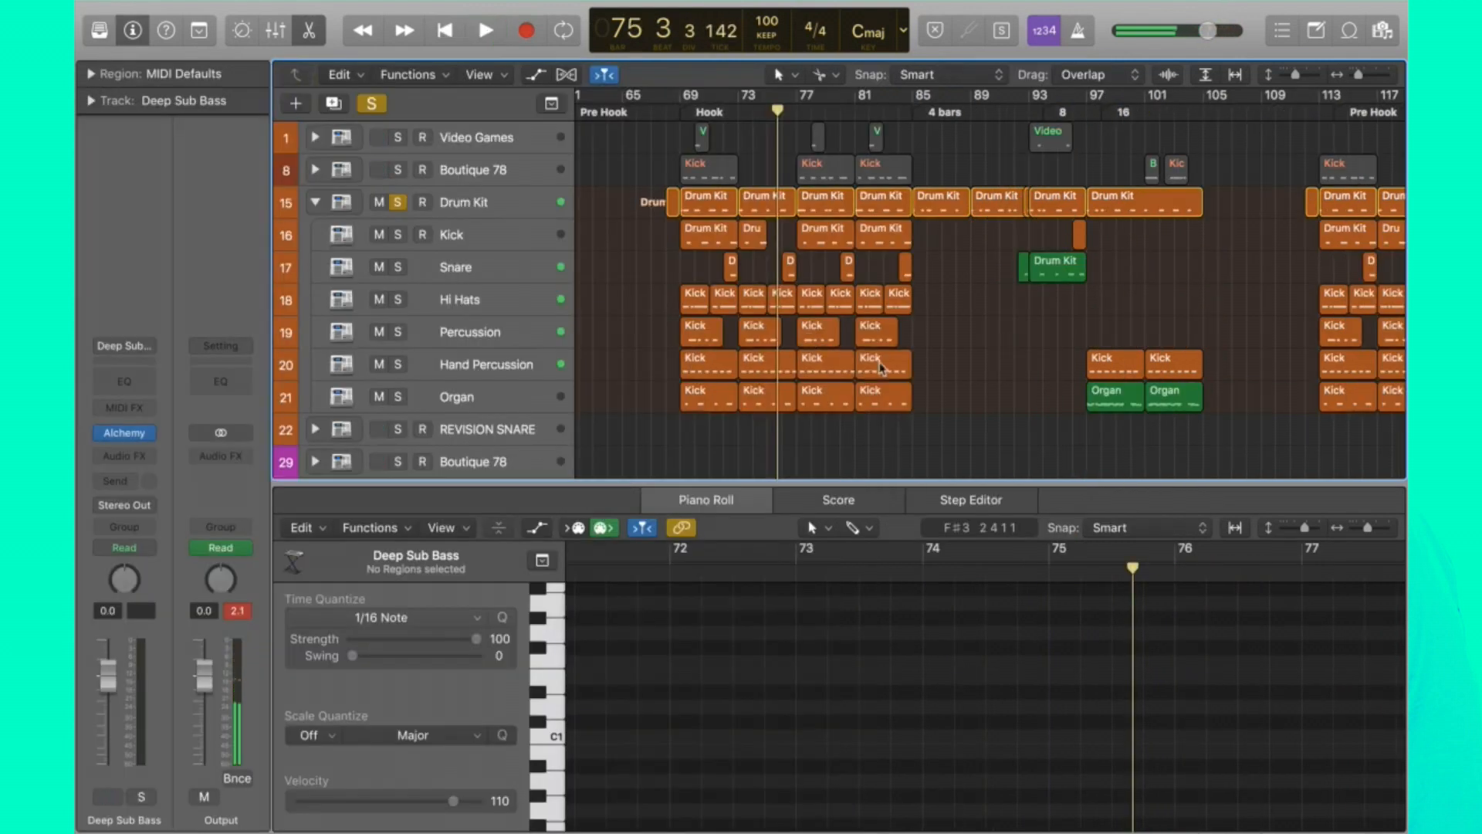
key("ctrl+m")
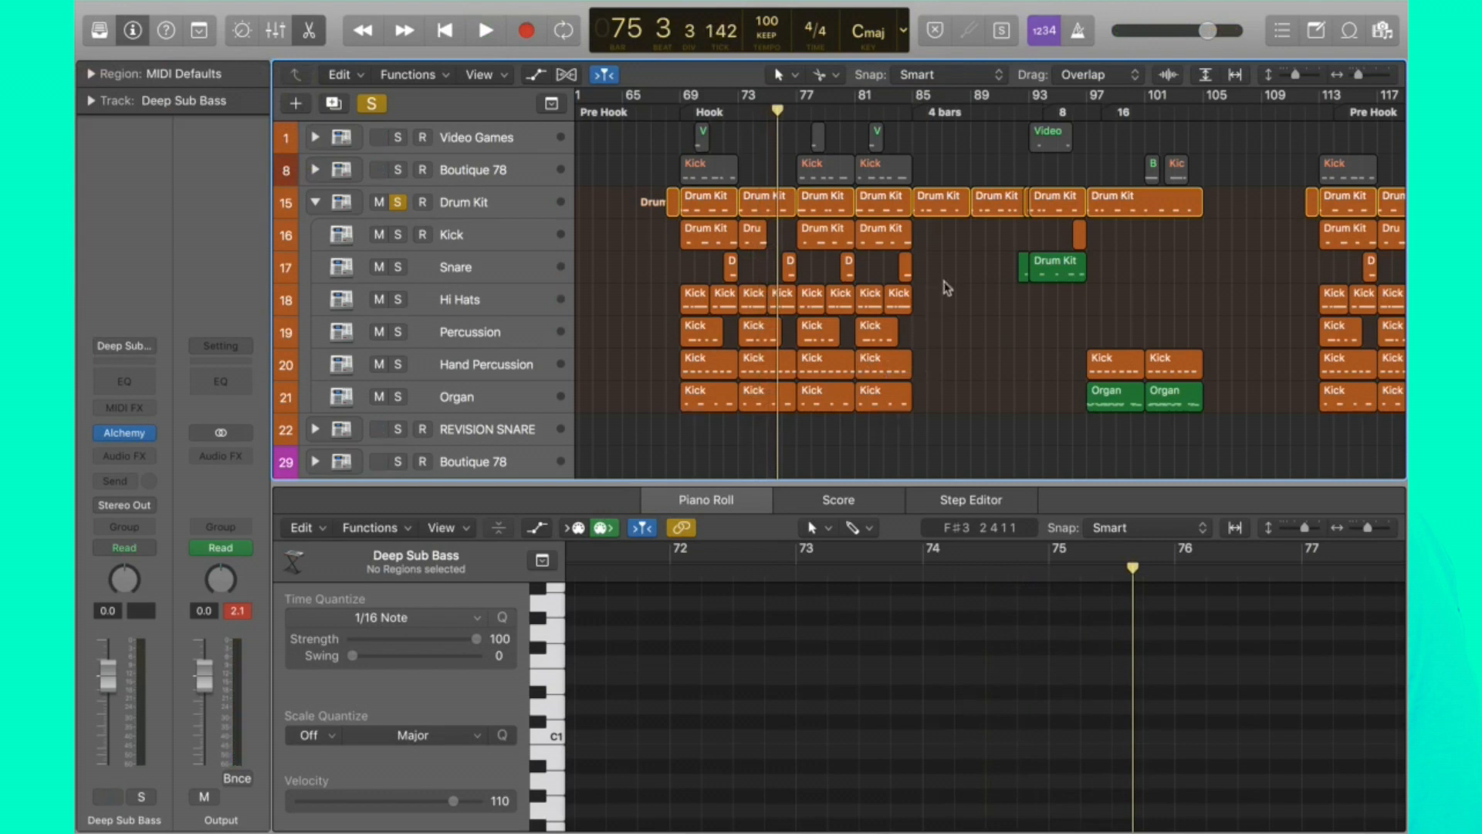
Select the Snare and Hi Hats regions in the Hook and play their notes around bar 74 in the Piano Roll.
left_click_drag(945, 251, 680, 314)
left_click(948, 655)
key("space")
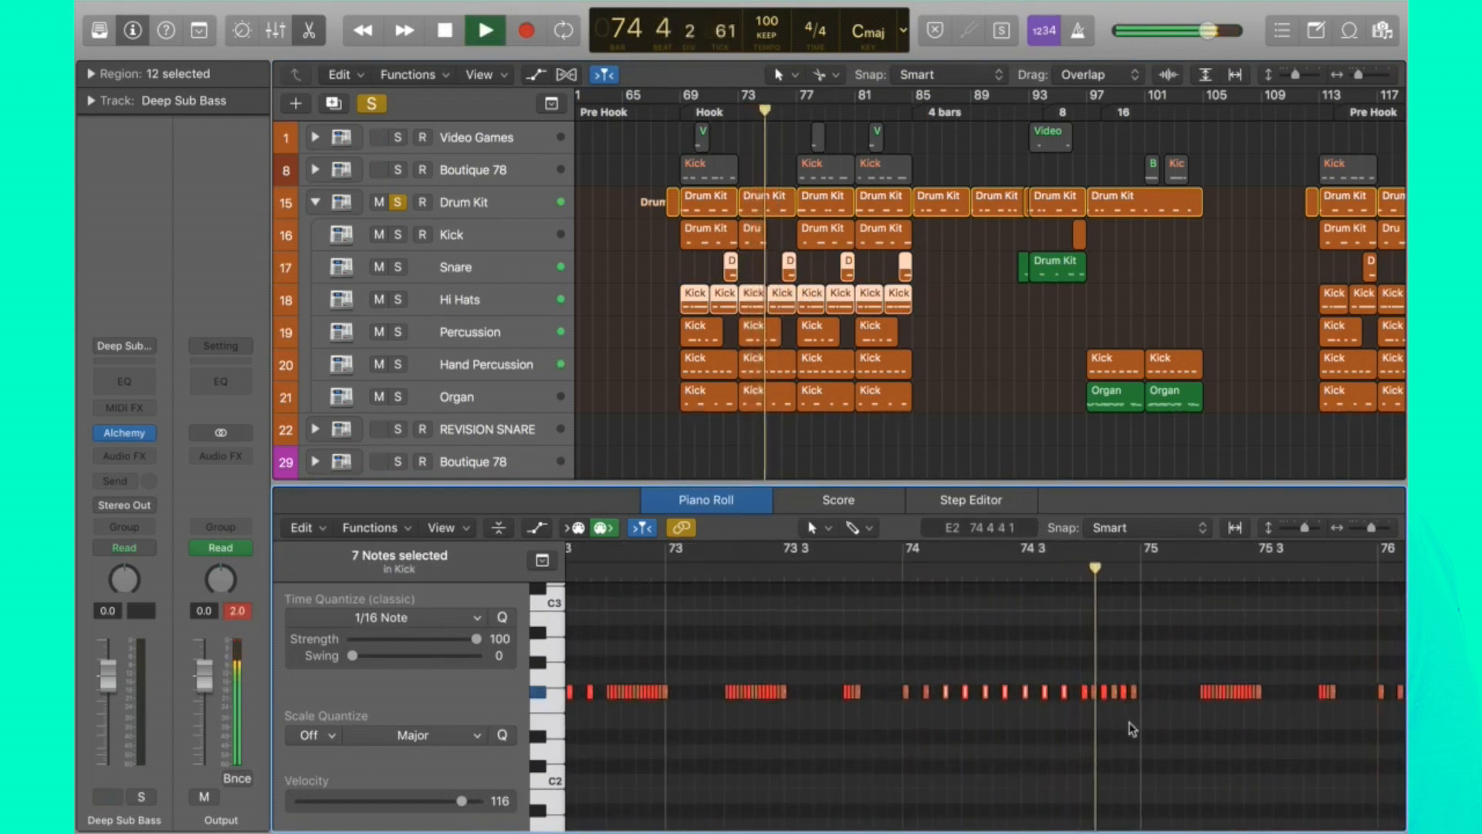
key("space")
Replay the hi-hat pattern from the start of bar 74 and stop in bar 76.
left_click(905, 570)
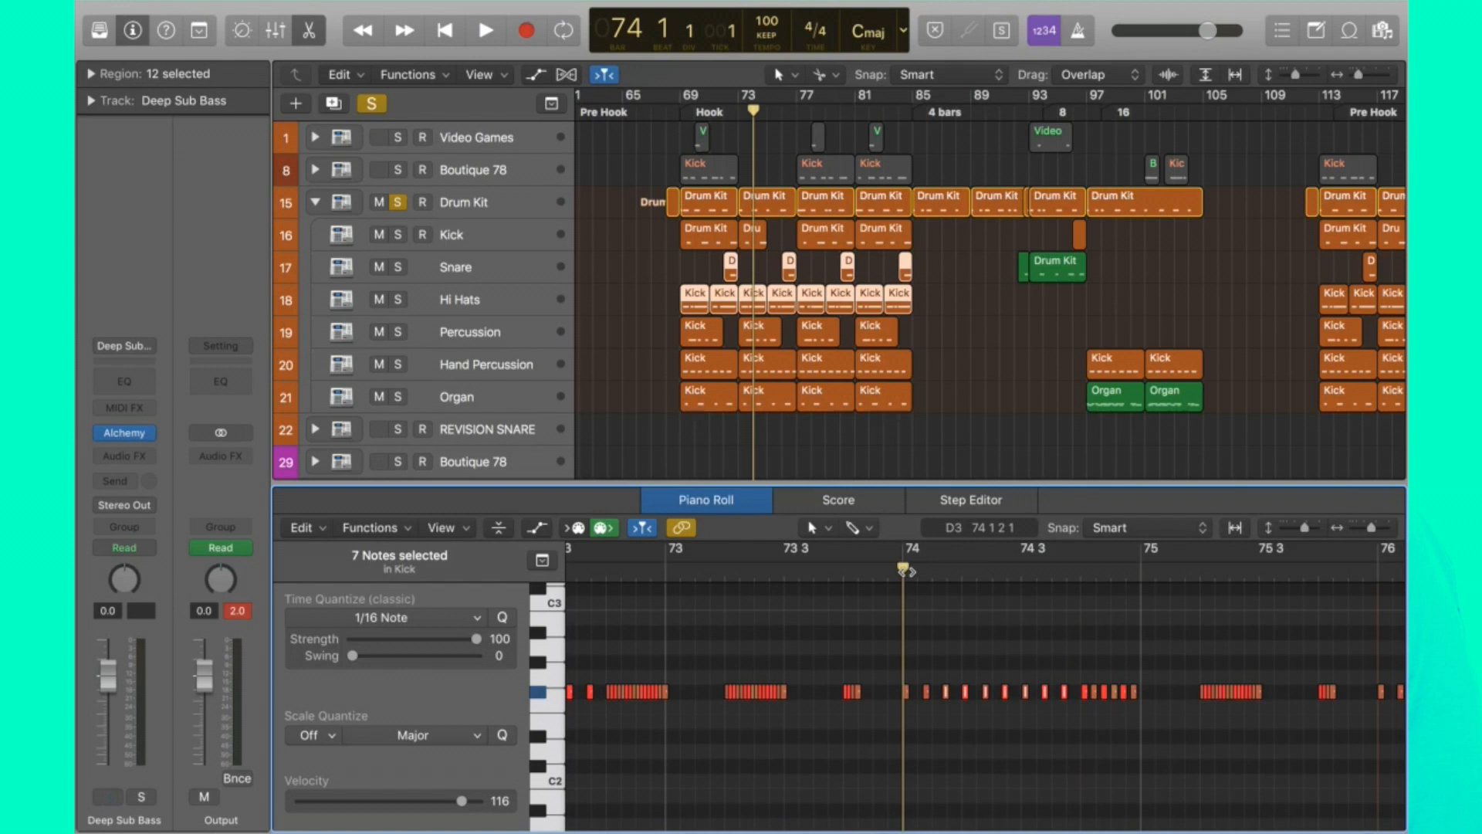
key("space")
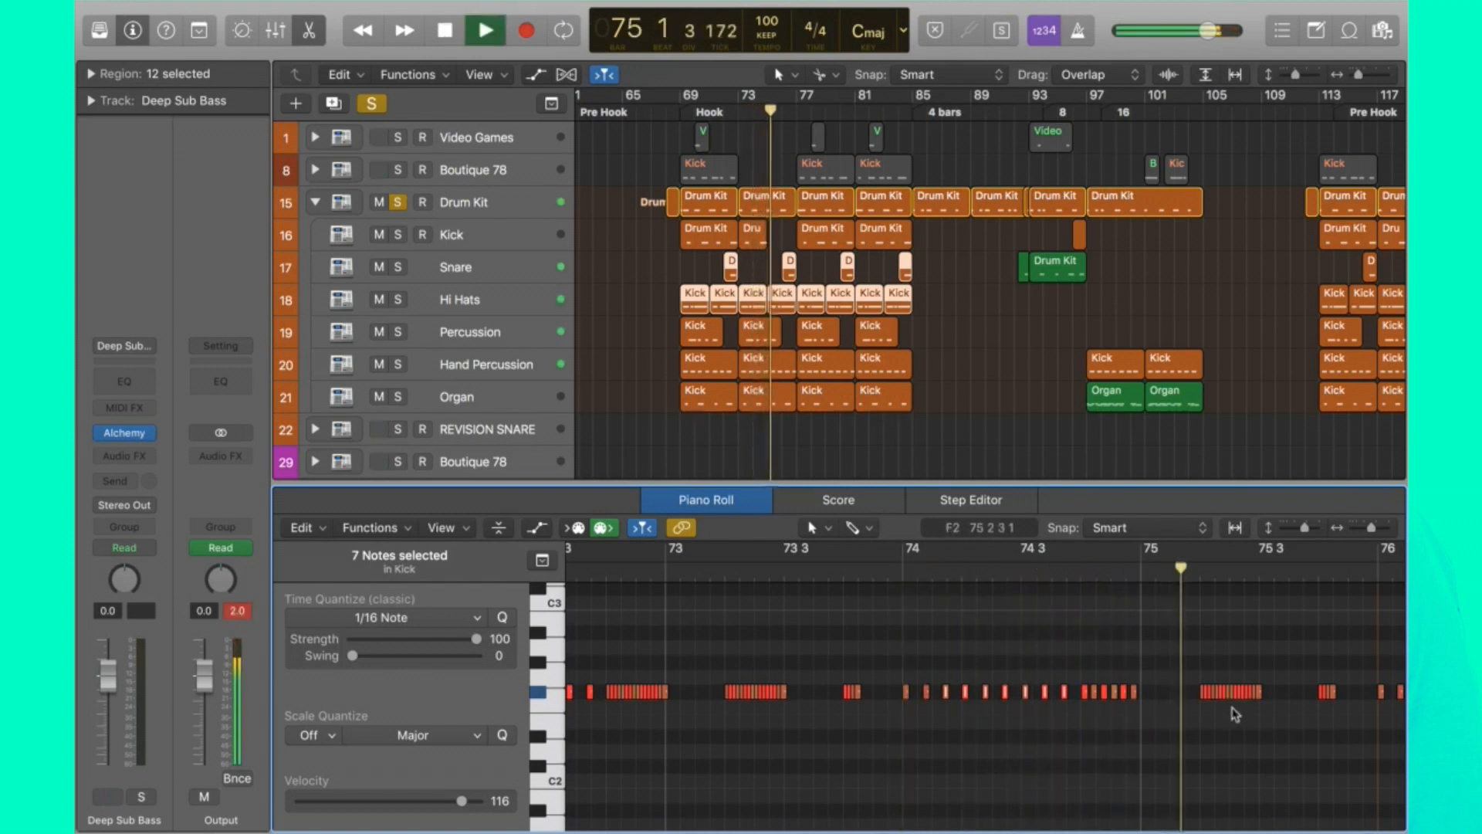
key("space")
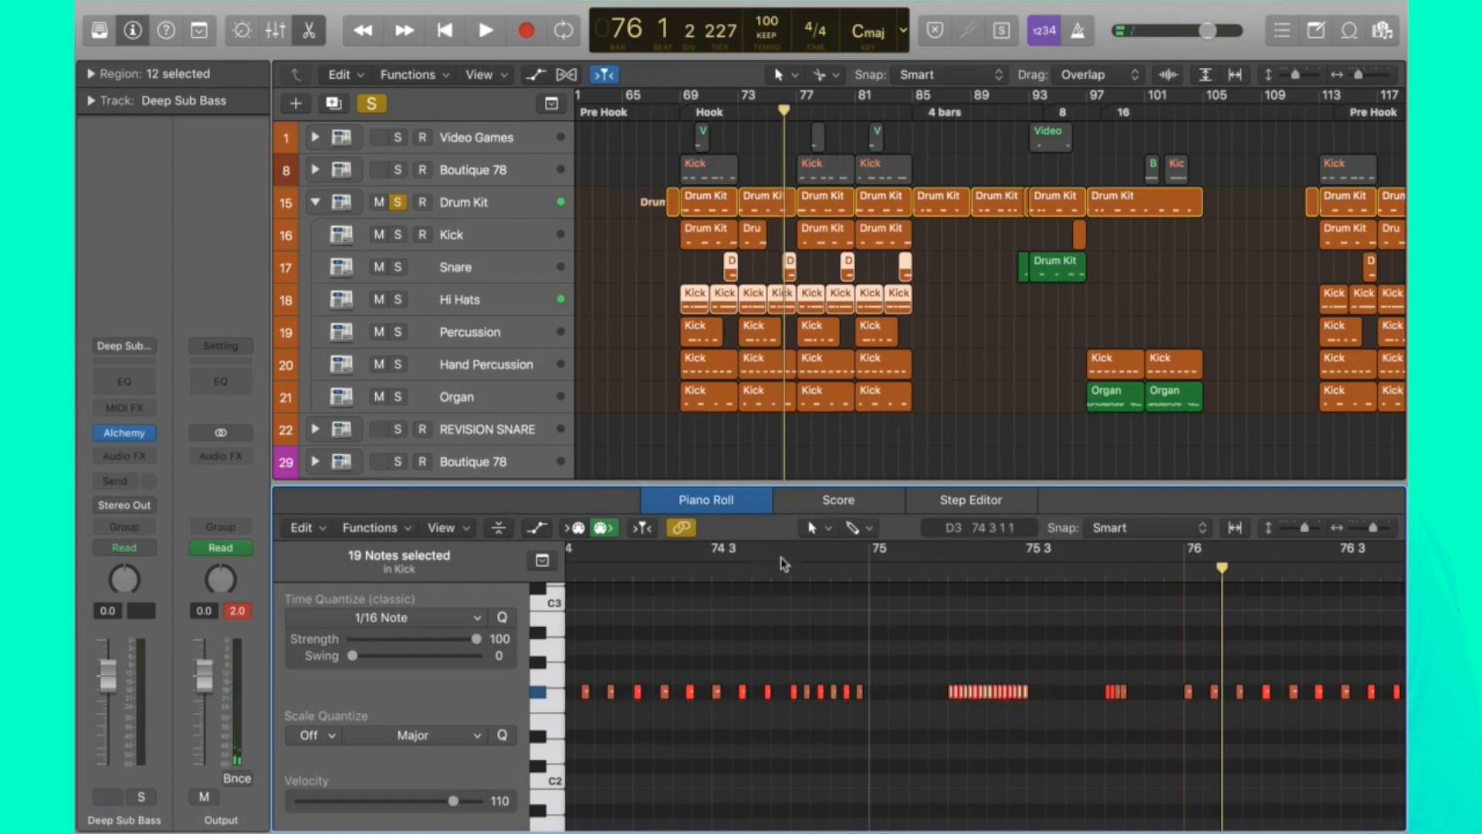
Place the playhead just before bar 74 and quantize that bar's first nine hi-hat notes to 1/8 Triplet (1/12).
scroll(852, 655, "left", 3)
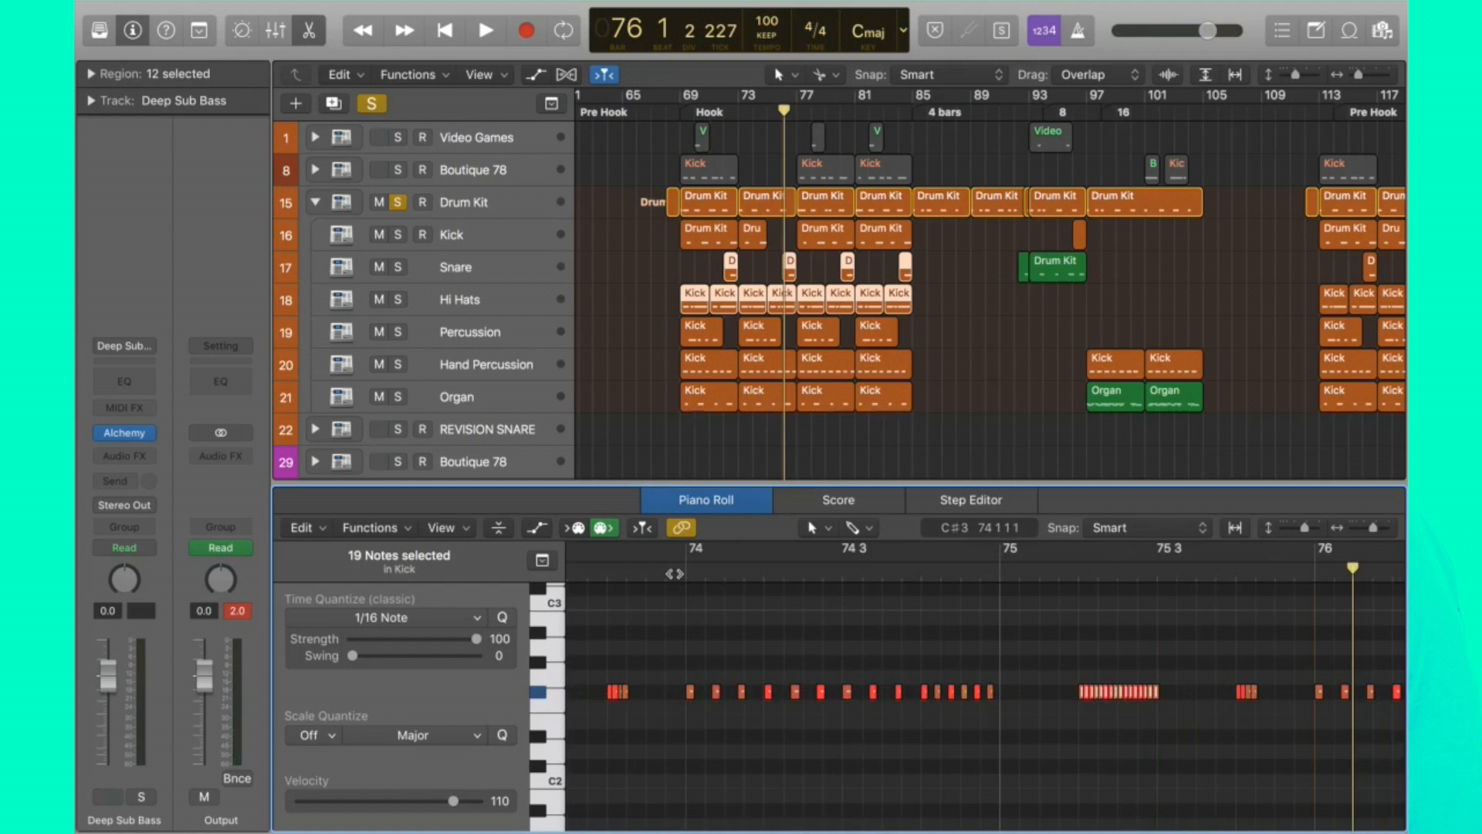
left_click(667, 573)
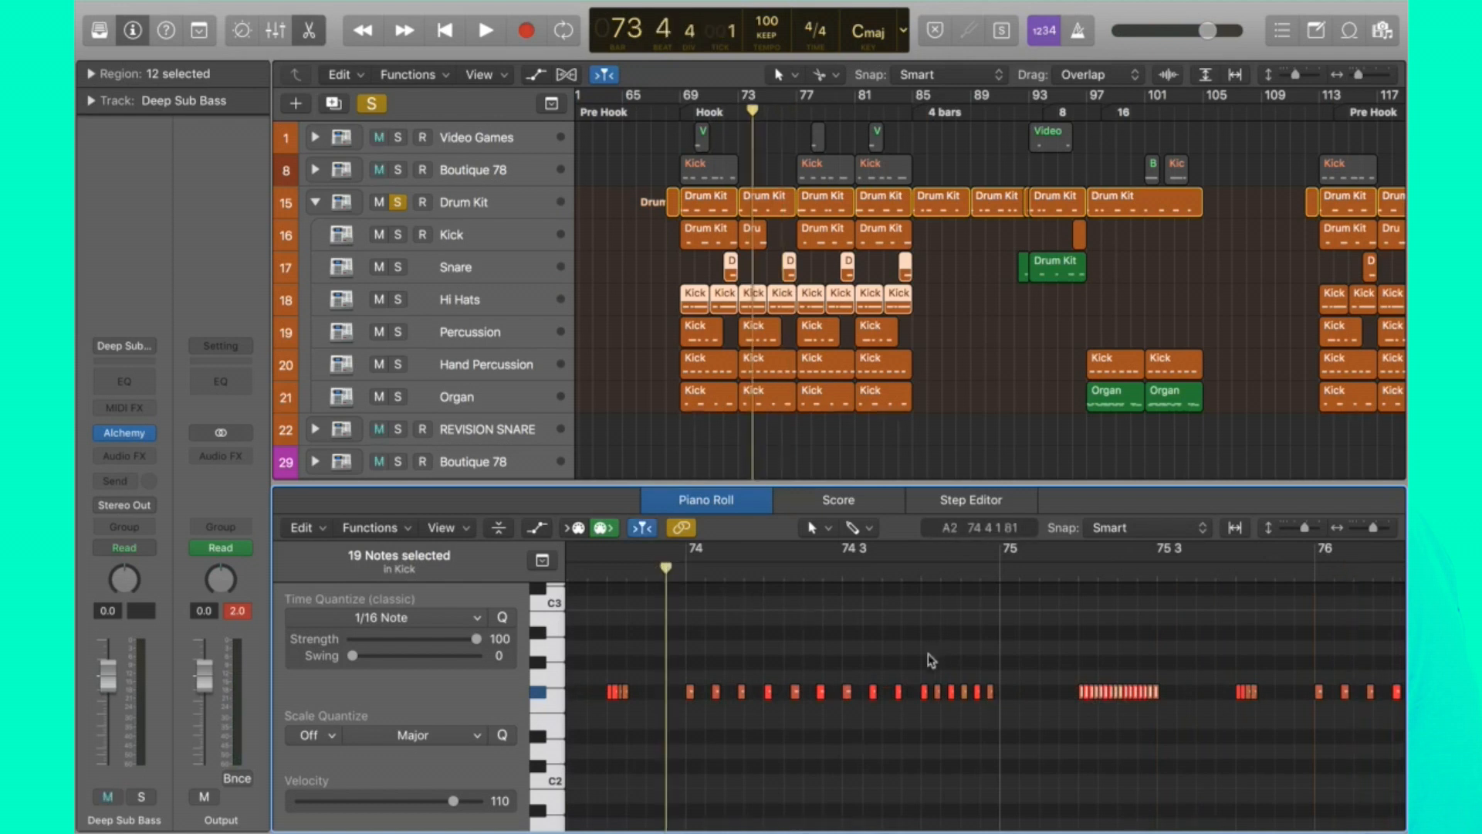
left_click_drag(930, 658, 796, 708)
left_click_drag(830, 651, 685, 679)
left_click_drag(1026, 648, 635, 596)
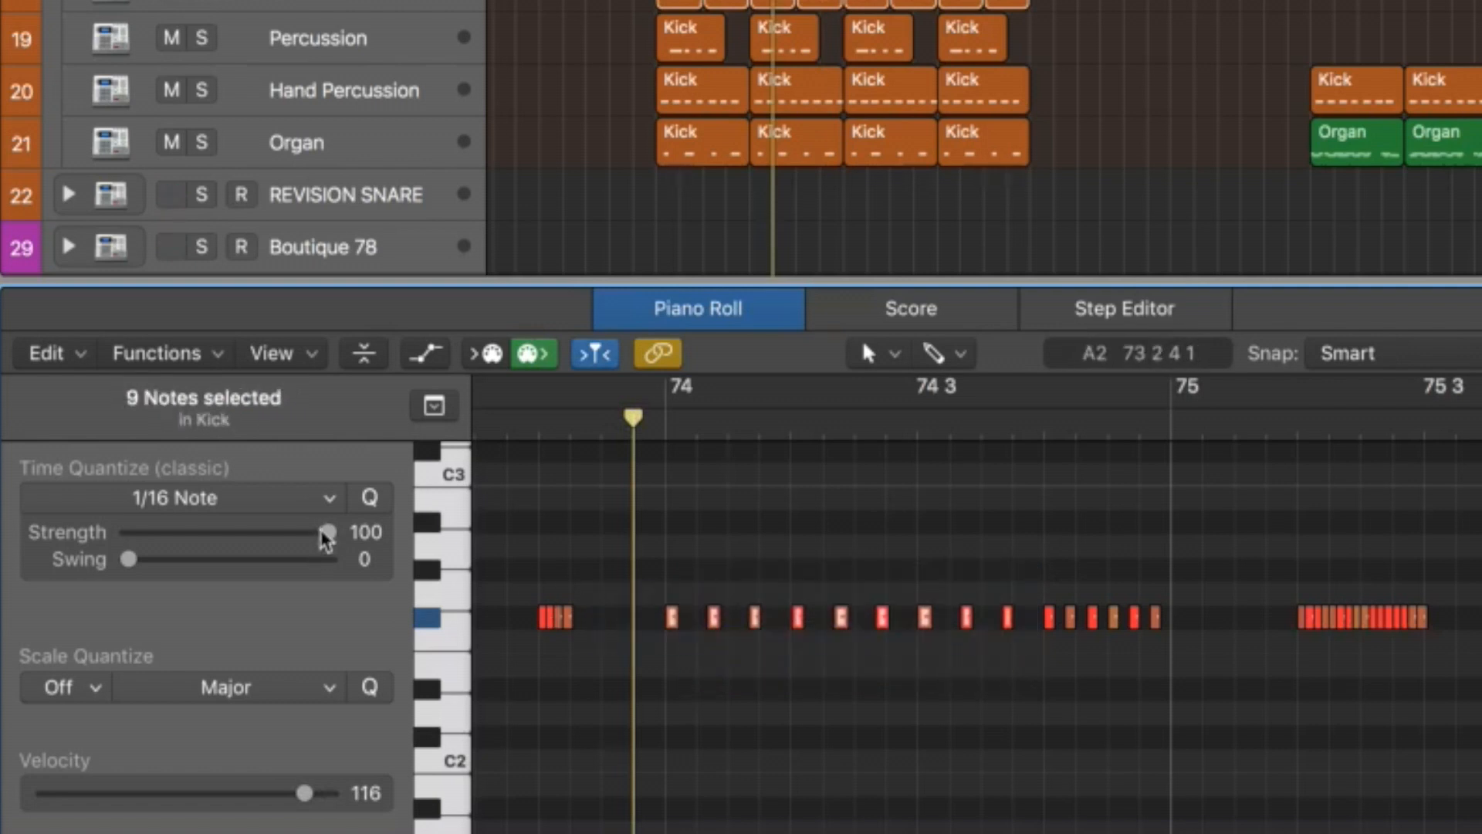
left_click(329, 498)
scroll(187, 705, "down", 3)
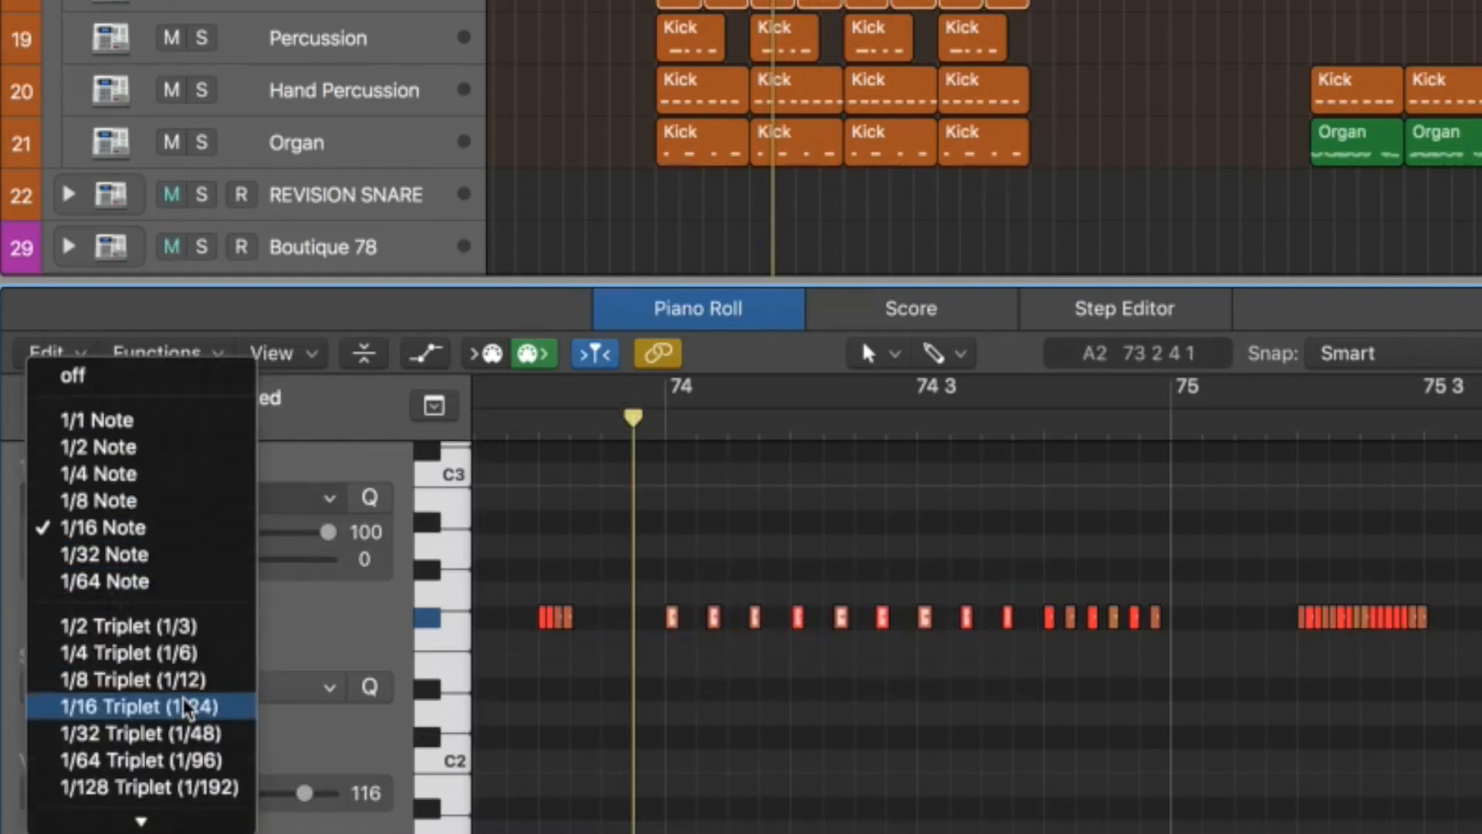
left_click(189, 680)
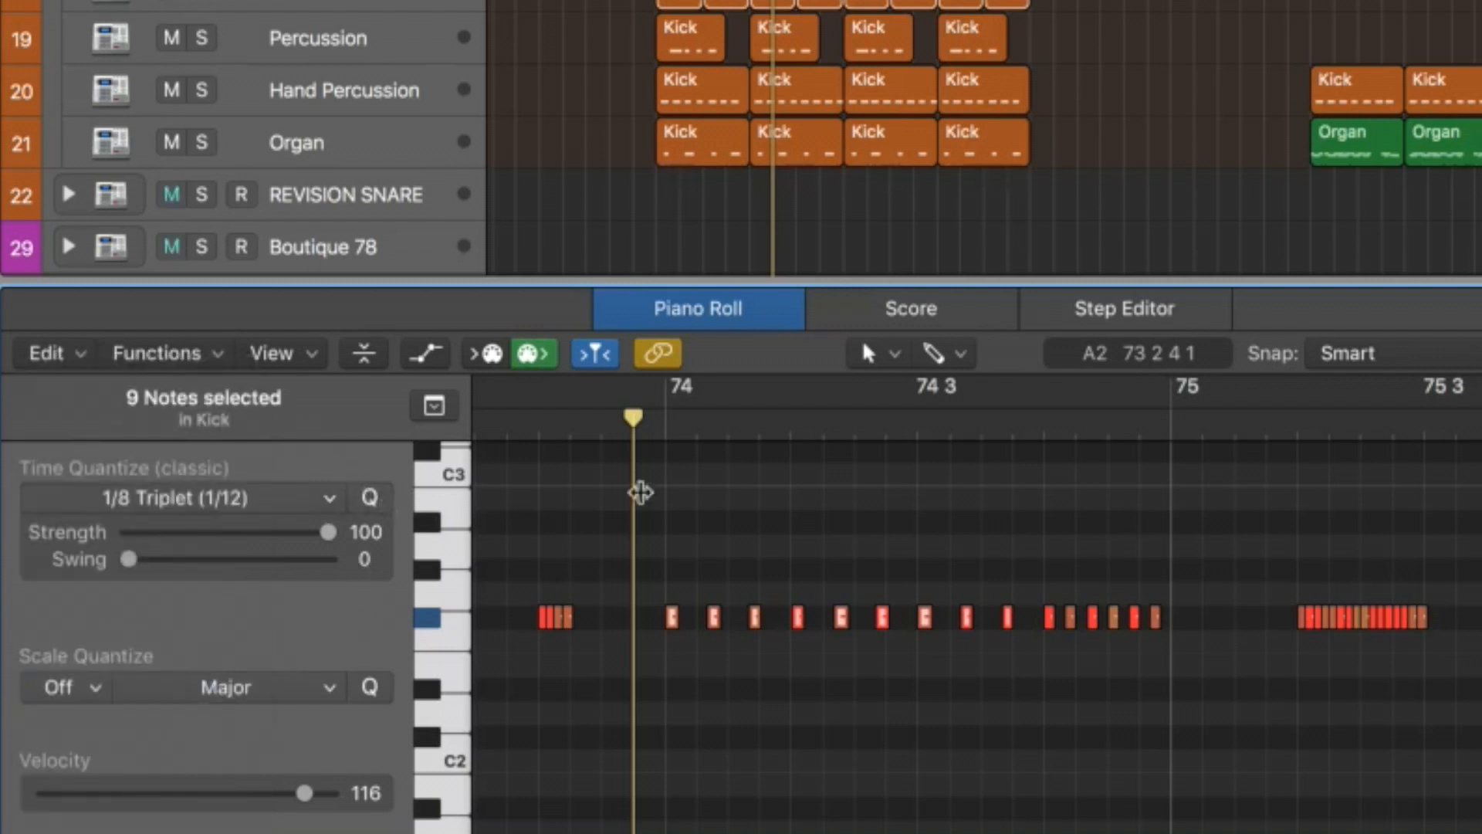
Quantize the first nine hi-hat notes of bar 74 to 1/16 Note and play the result.
left_click_drag(1011, 565, 662, 646)
left_click(317, 502)
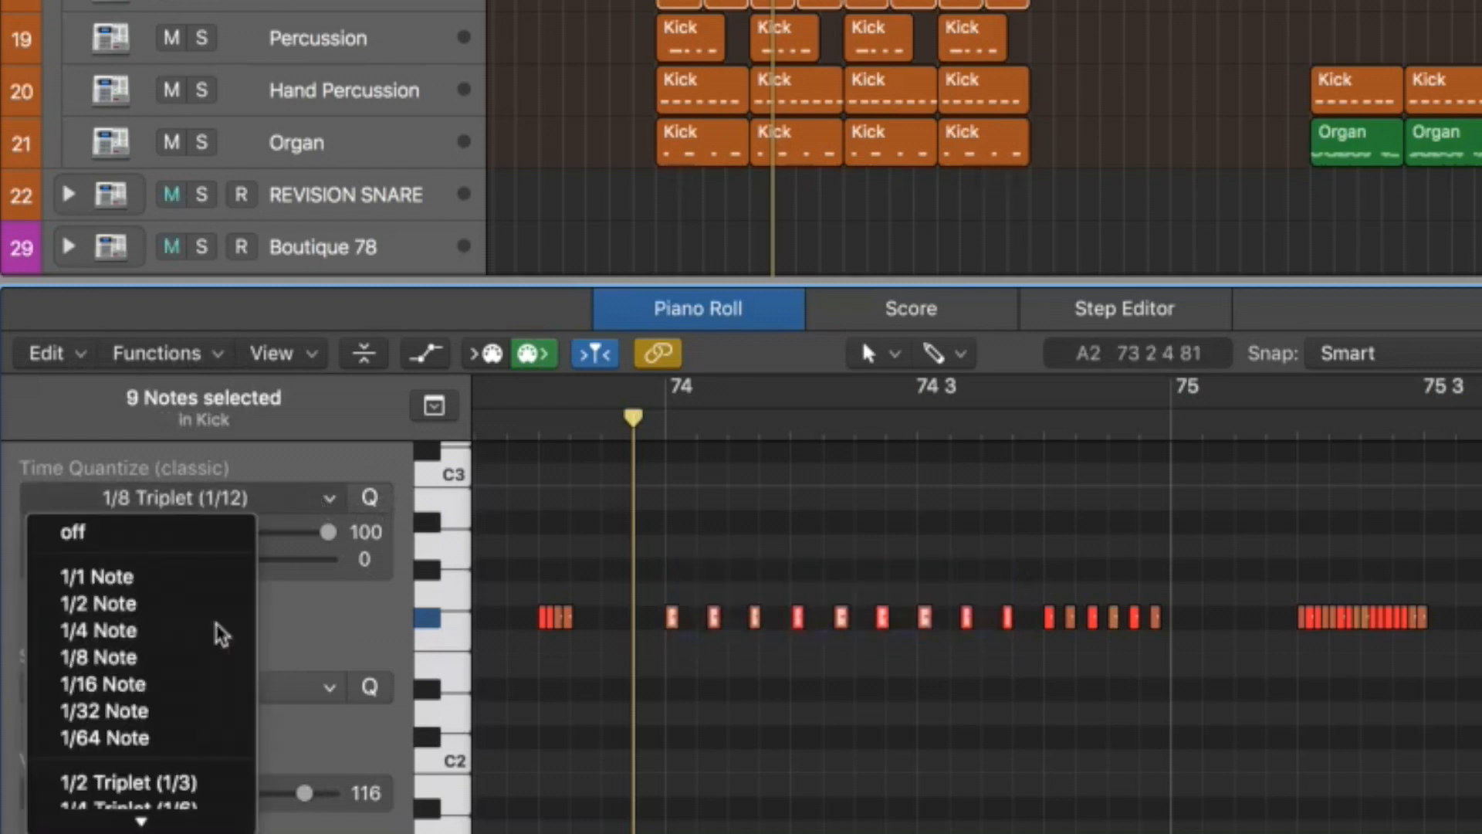
left_click(139, 699)
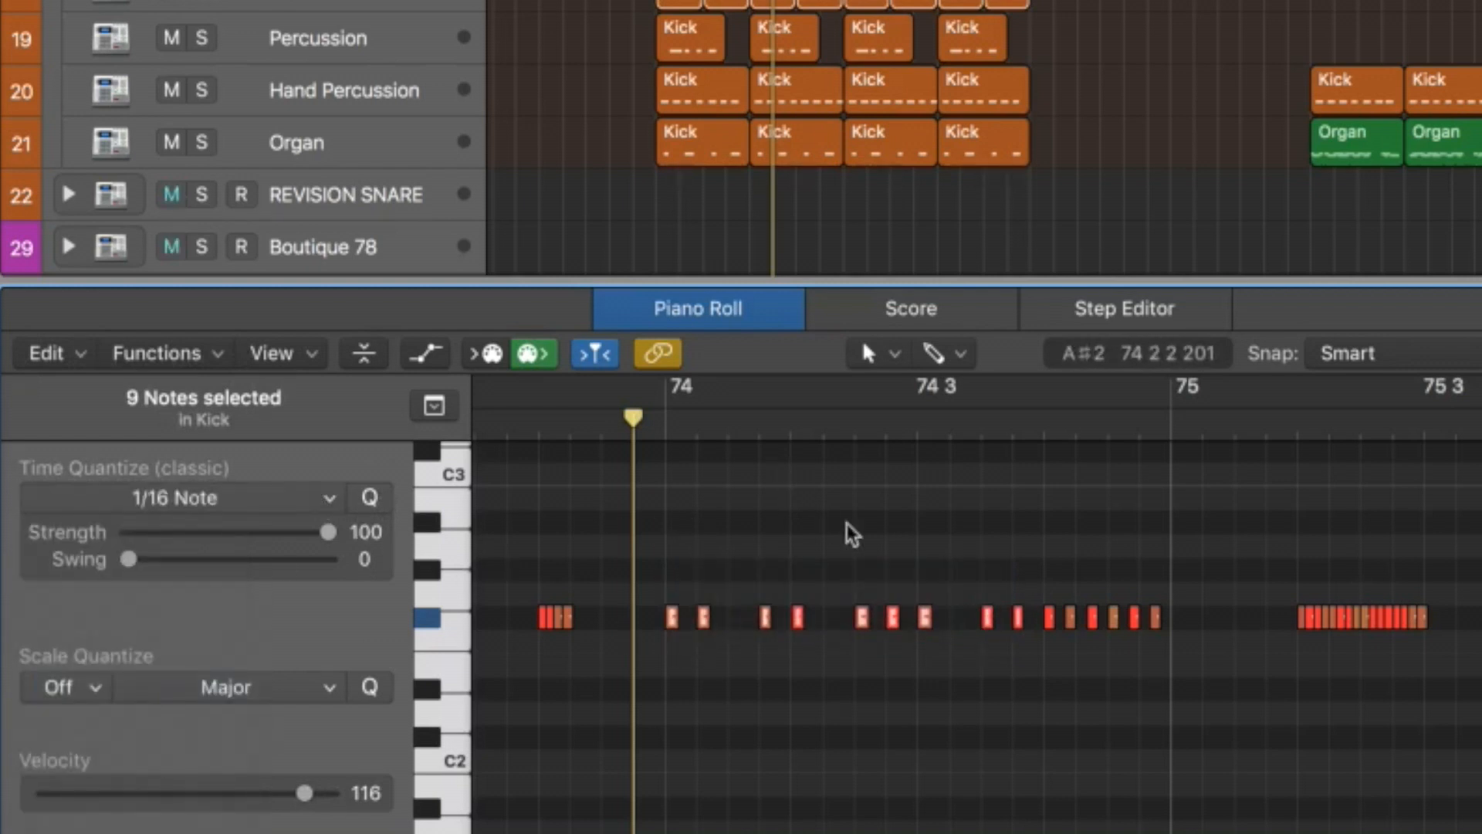
key("space")
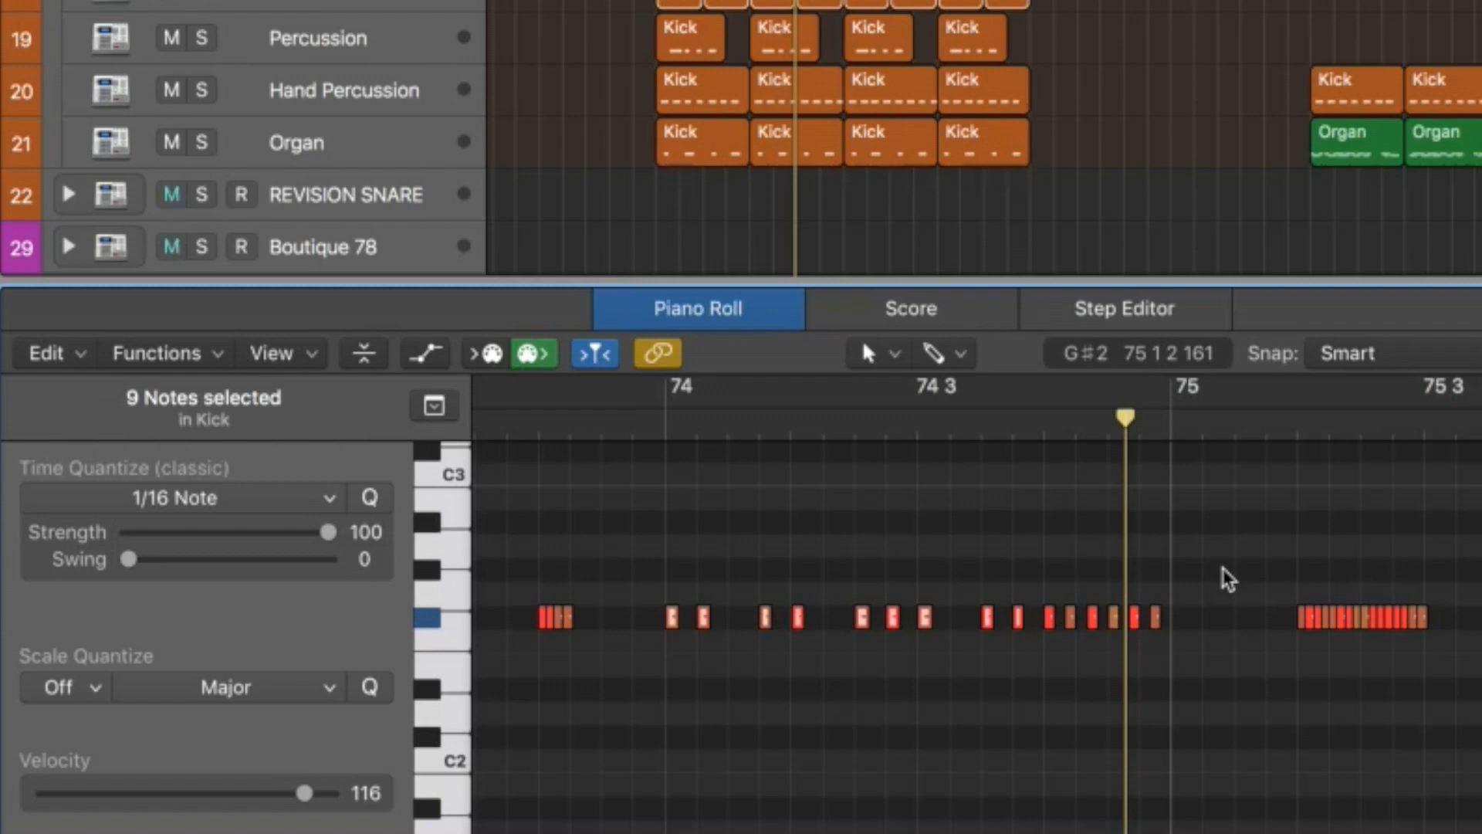
Select the last six hi-hat notes of bar 74, undo the 1/16 quantize, and reselect the first nine notes.
left_click_drag(1223, 570, 1050, 652)
left_click_drag(1193, 570, 1053, 655)
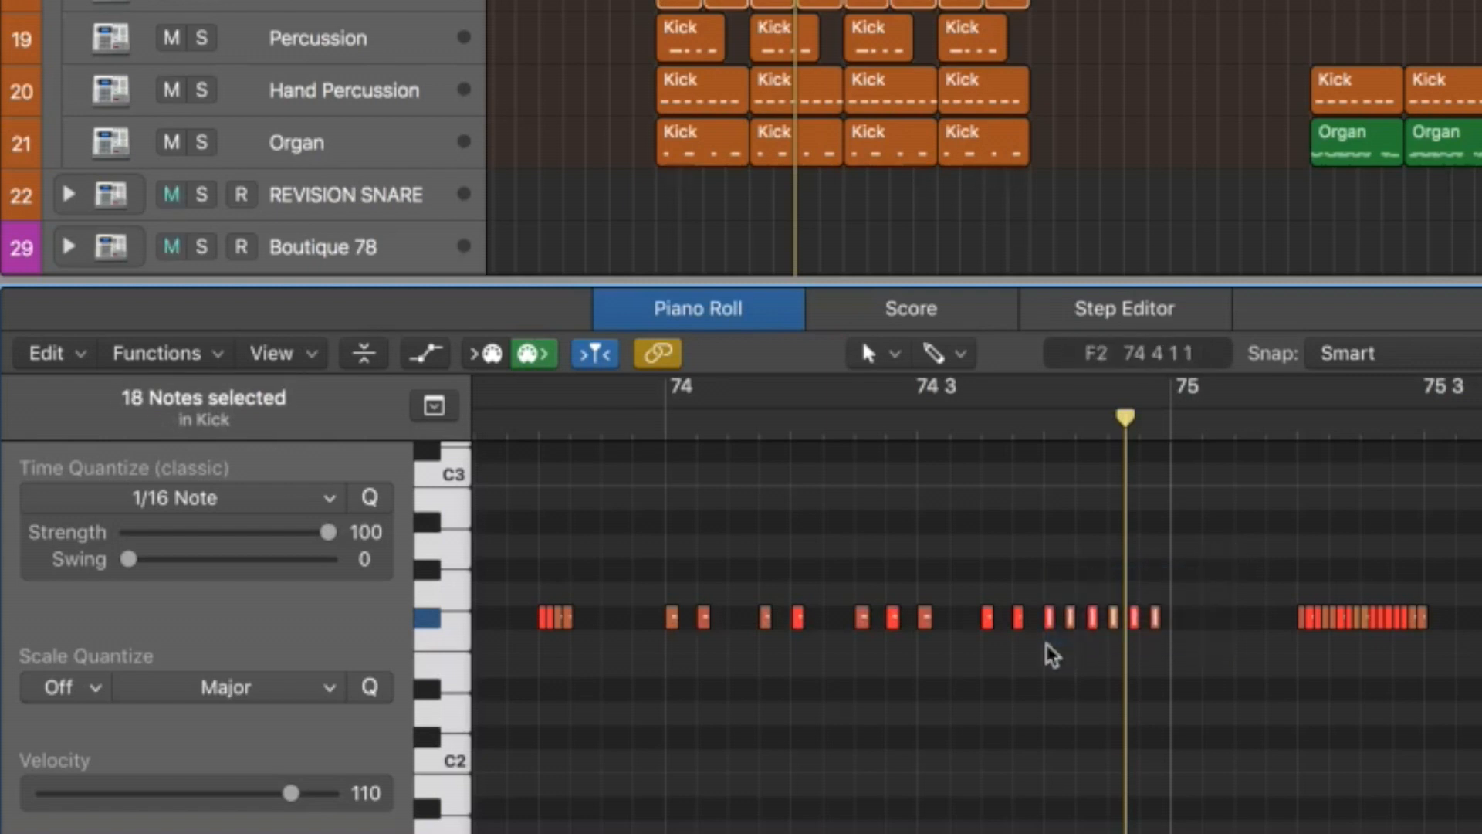
left_click(925, 606)
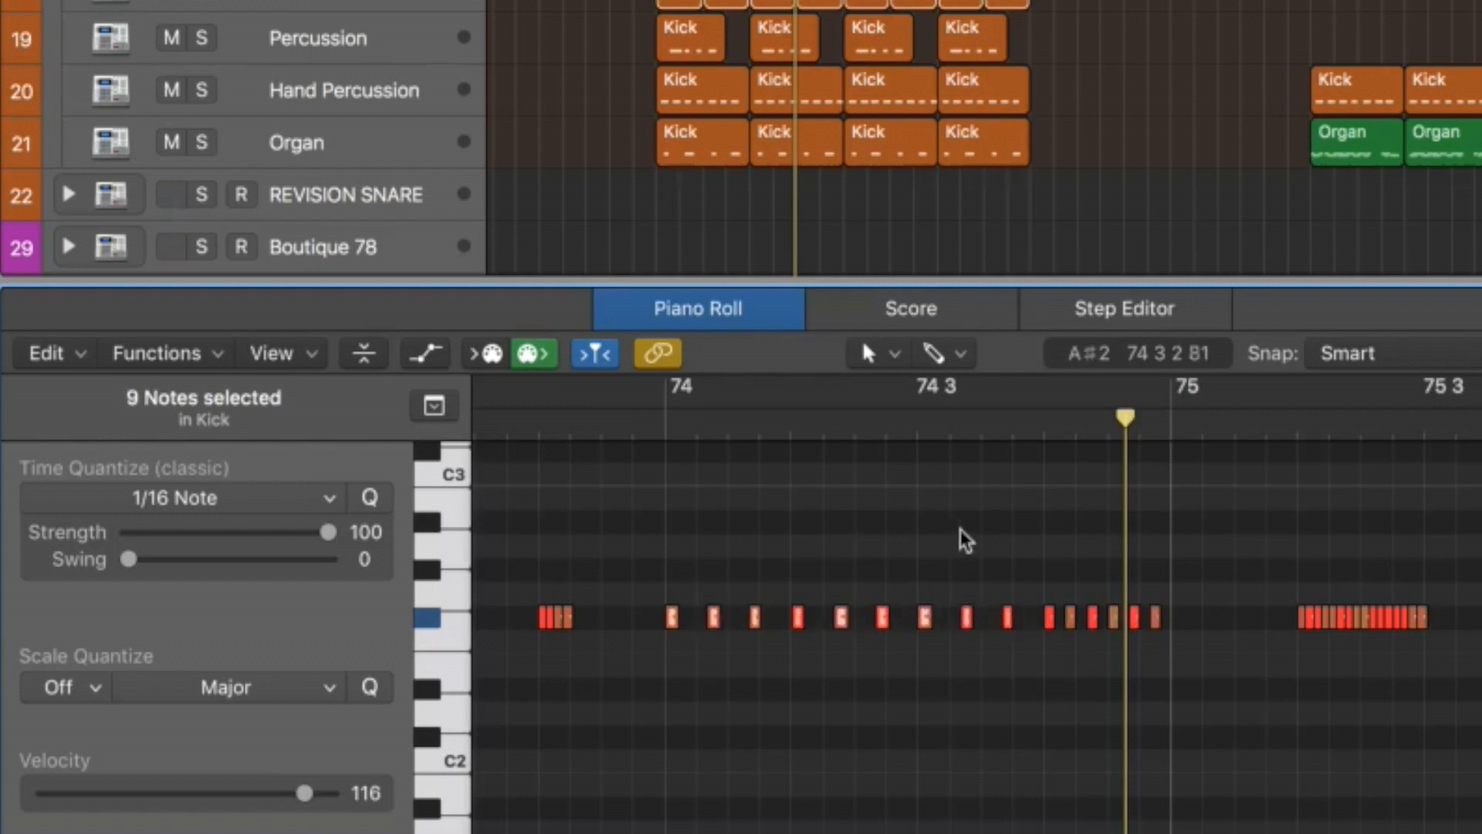
left_click_drag(1016, 560, 646, 659)
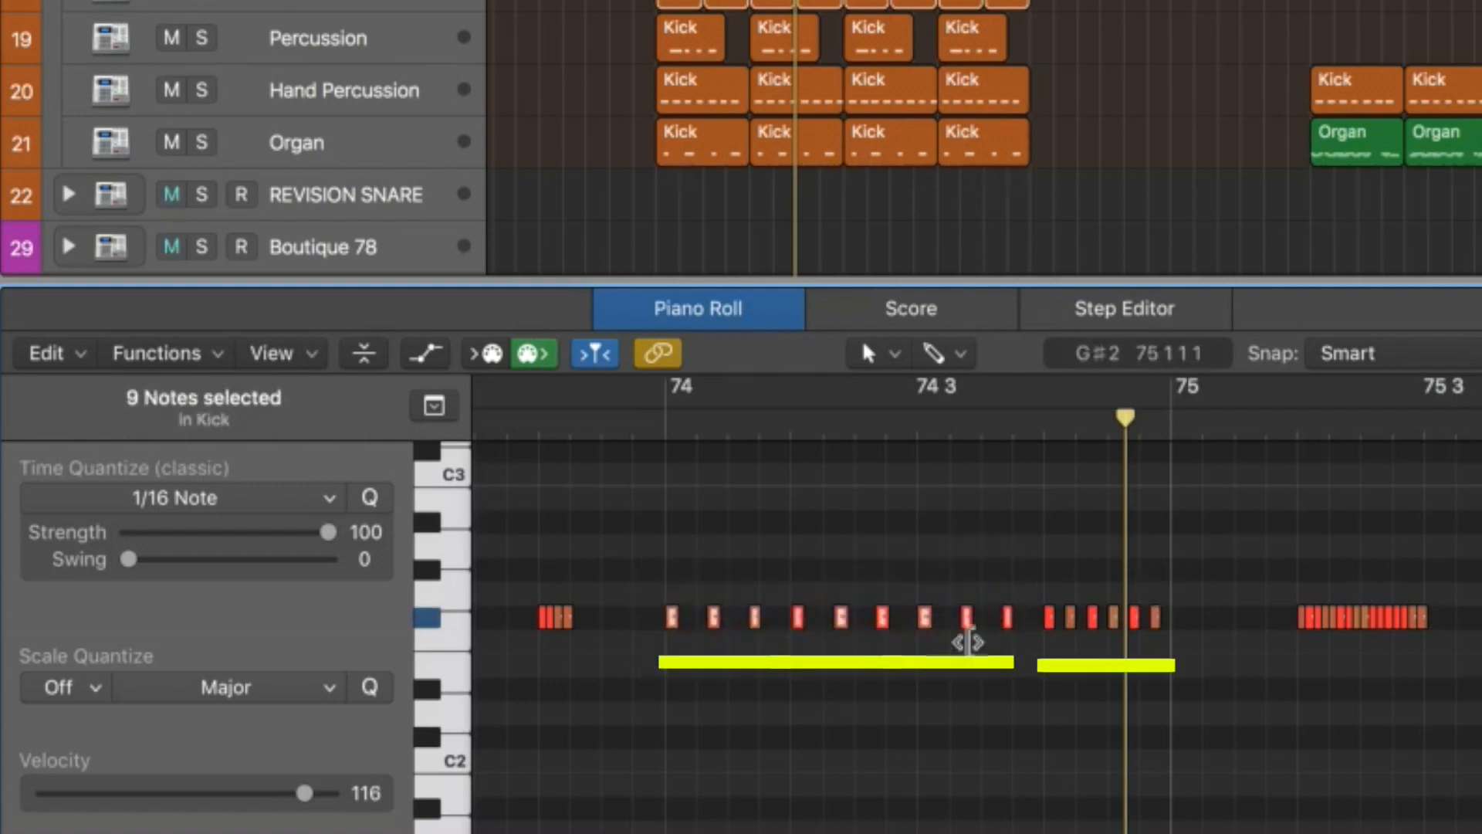
Deselect the bar 74 notes, select the fast hi-hat roll in bar 75, and play from just before it.
left_click(1123, 617)
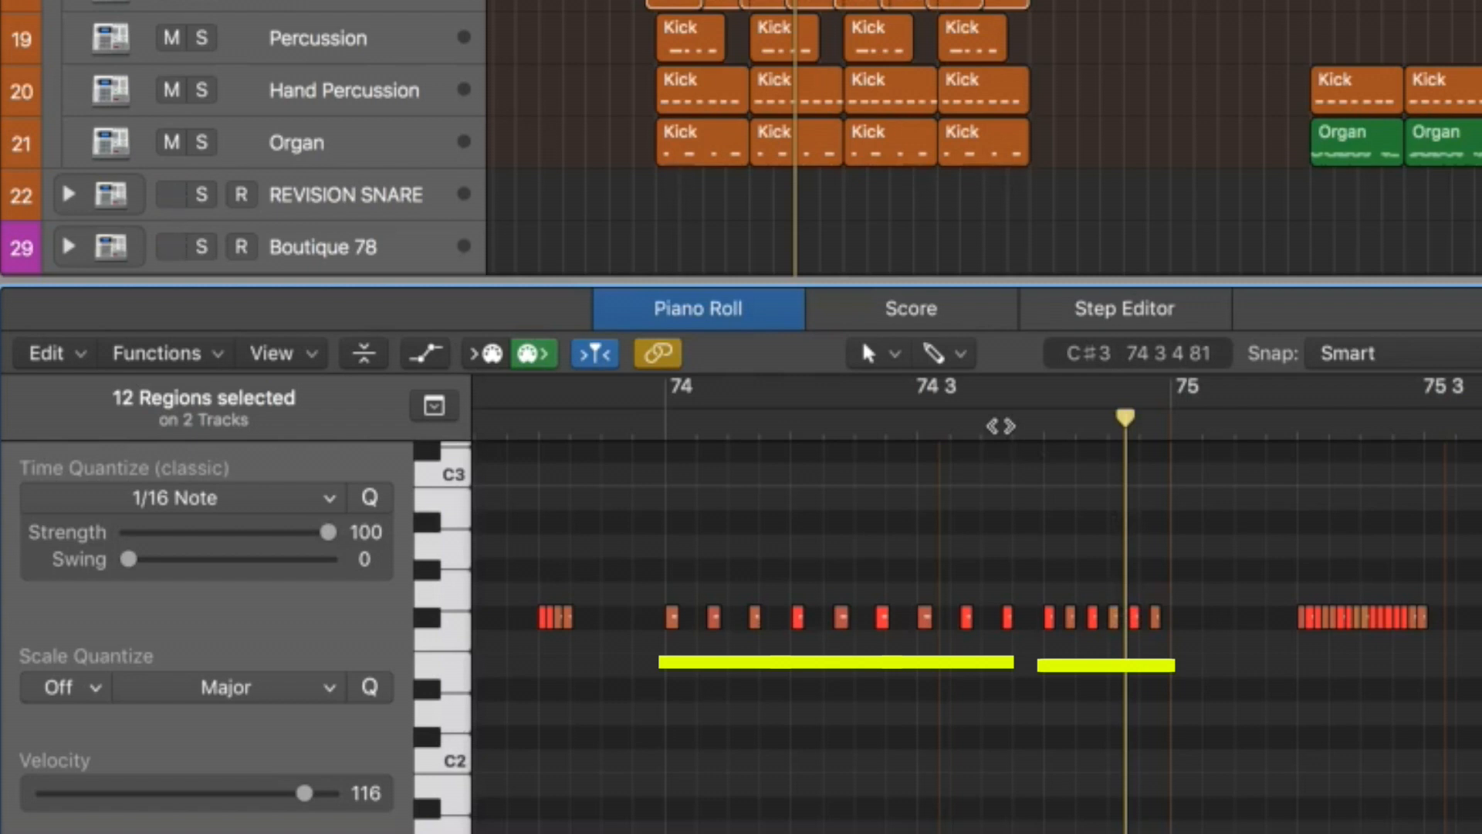
left_click(1003, 426)
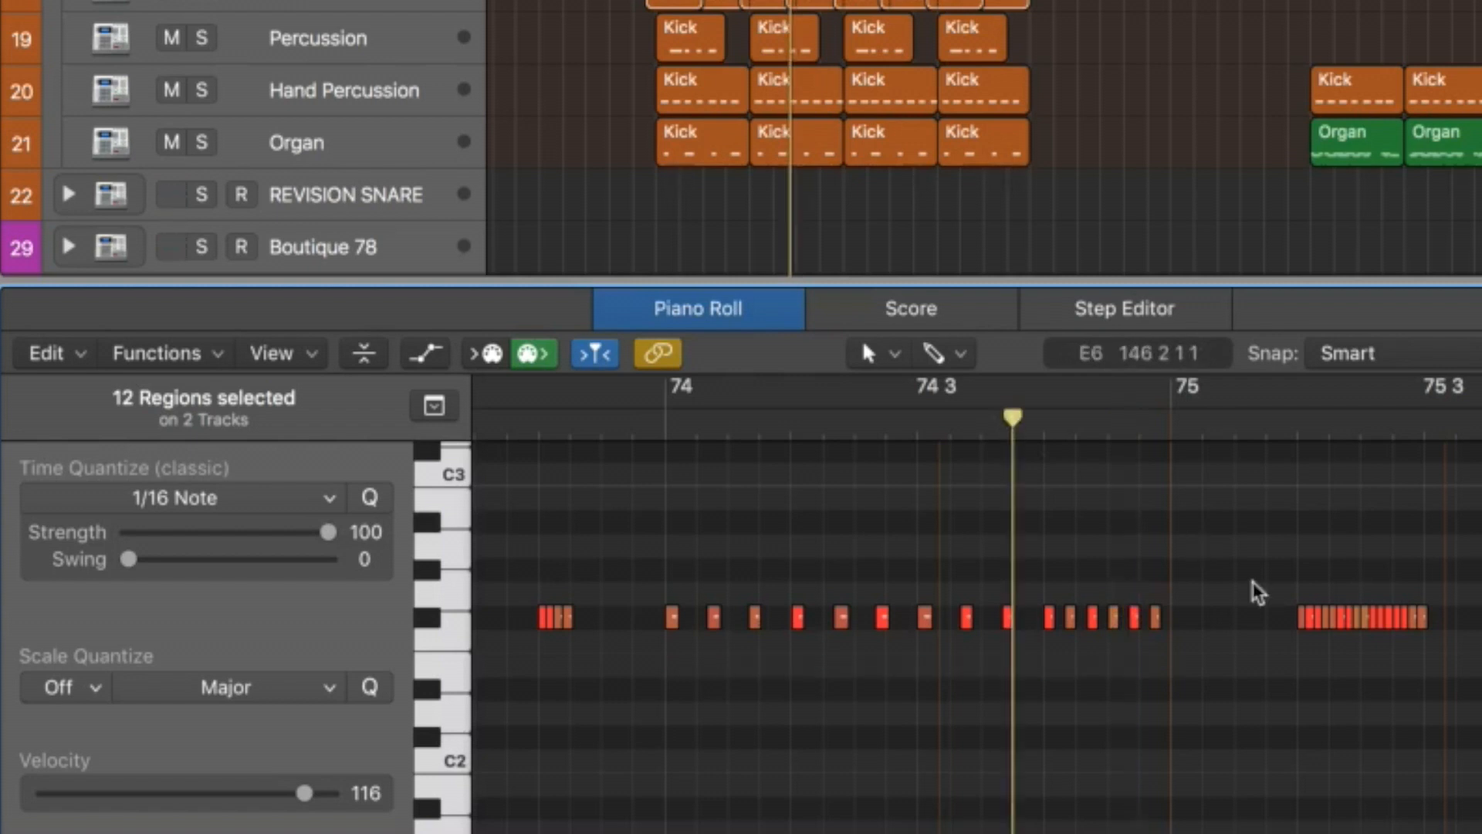
left_click_drag(1346, 629, 1312, 633)
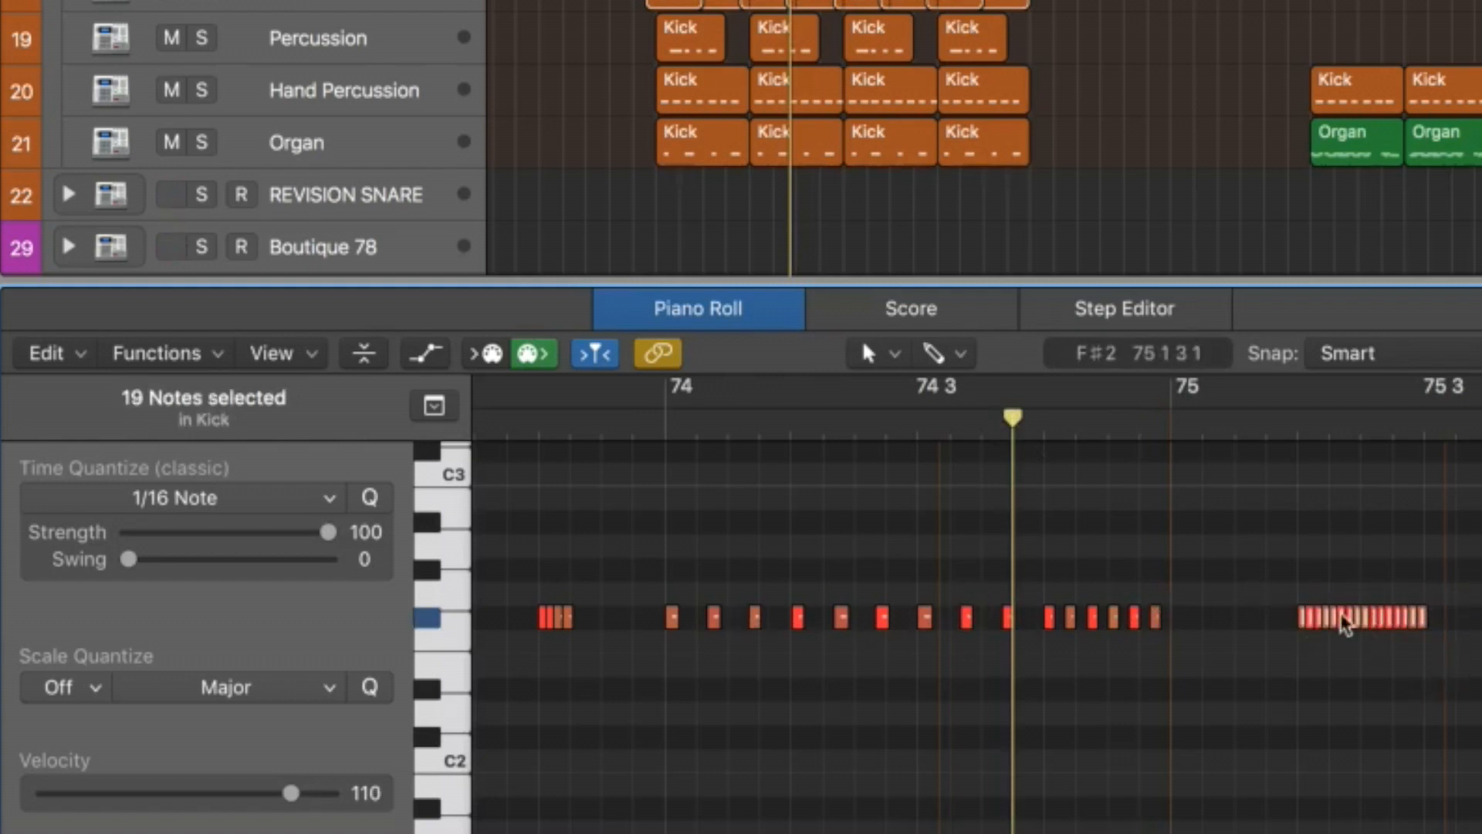
left_click(1234, 418)
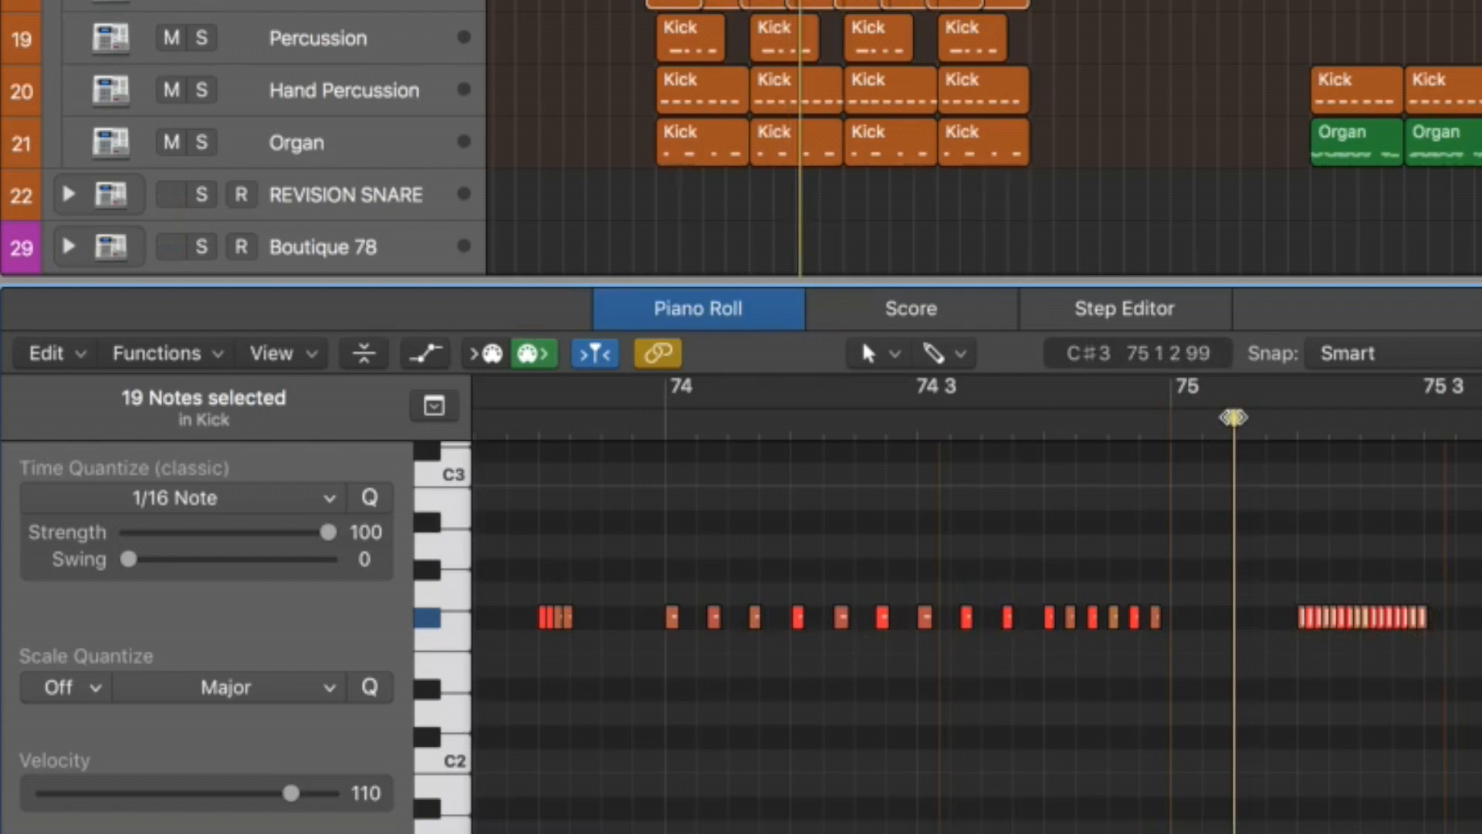
key("space")
Try quantizing the bar 78 hi-hat notes to 1/8 Note, and listen from just before bar 78.
scroll(1127, 576, "right", 5)
left_click_drag(1478, 706, 1127, 575)
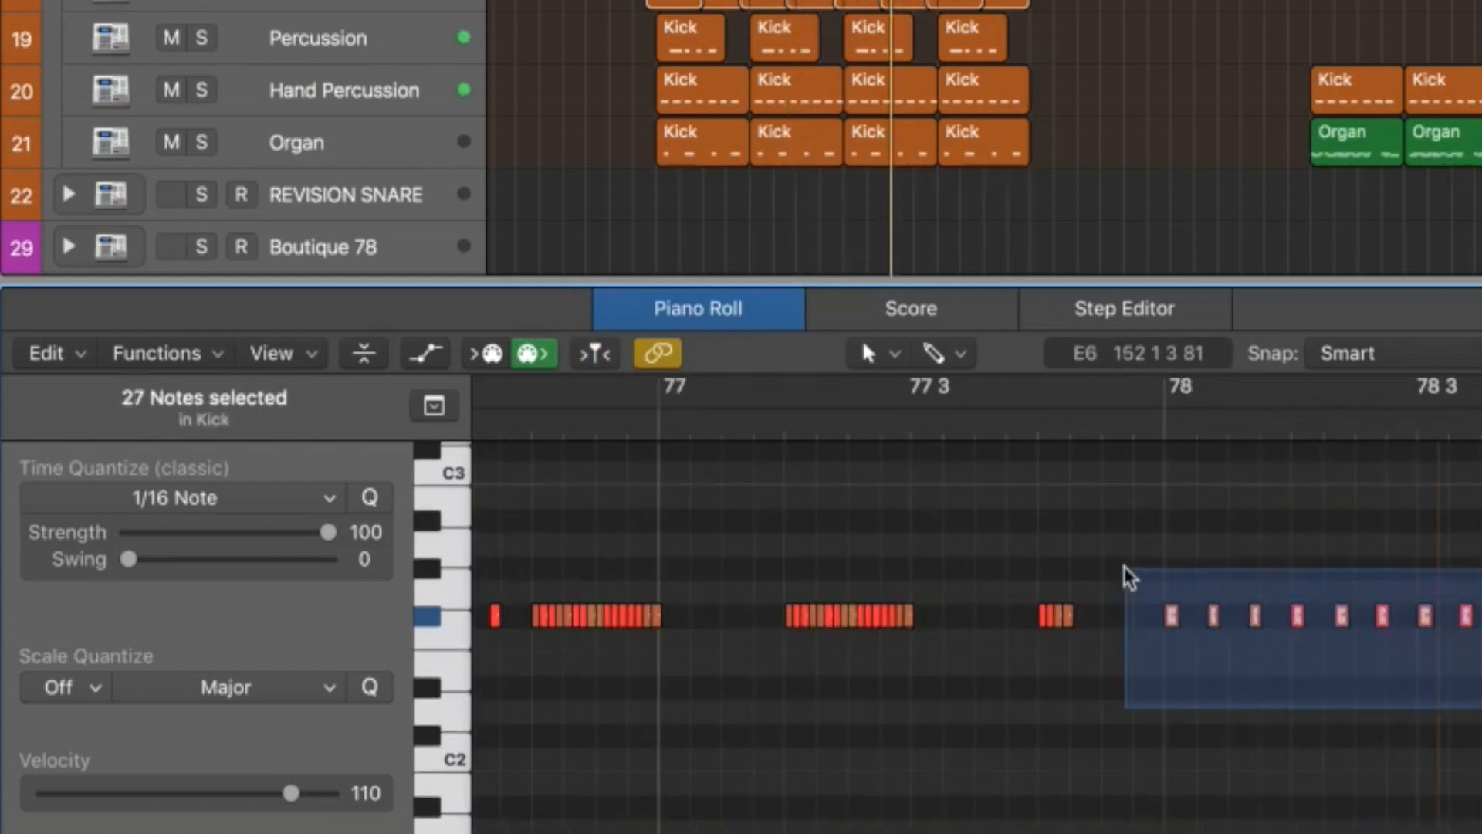
left_click(239, 503)
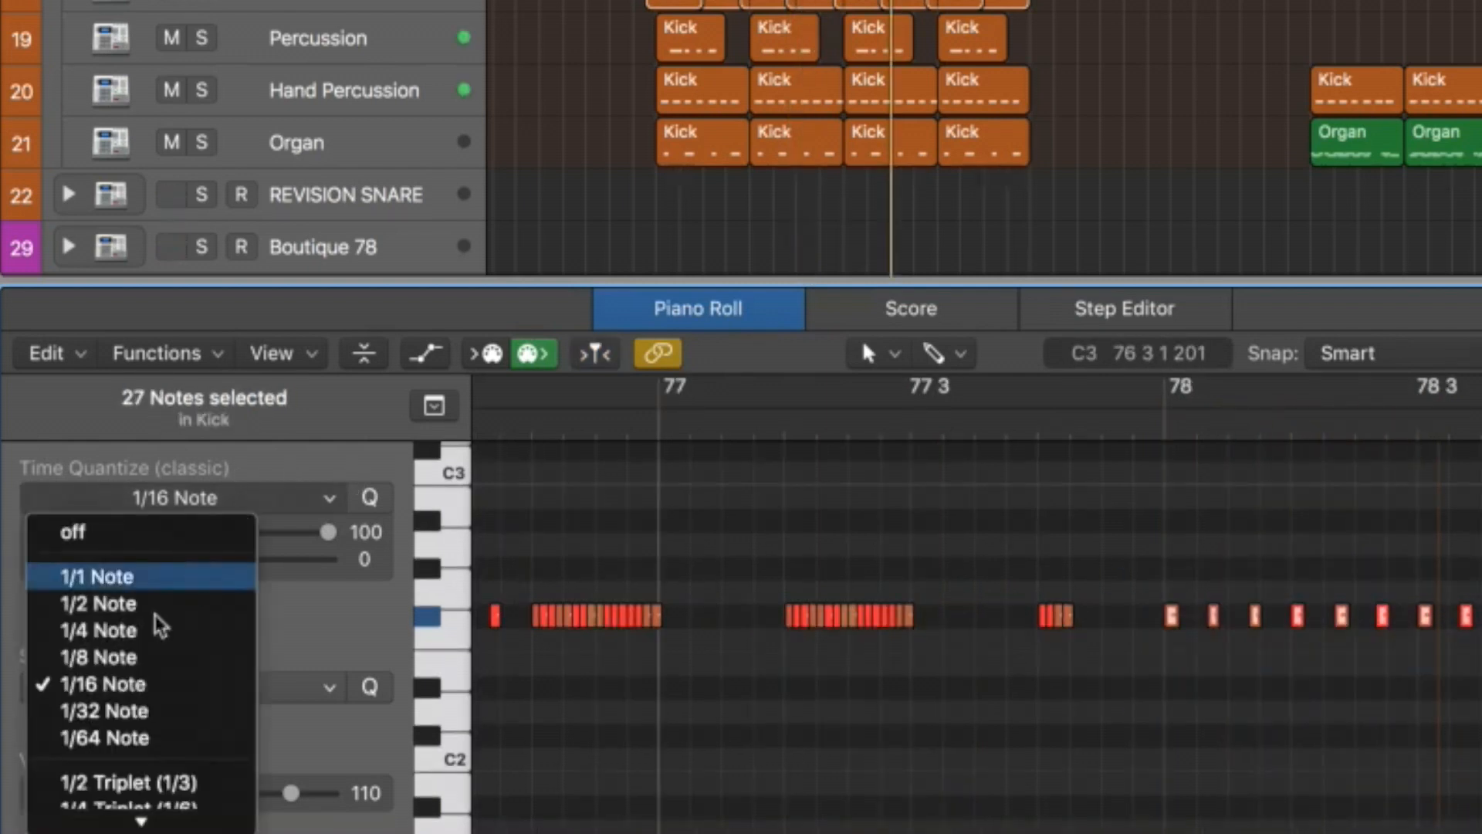
left_click(104, 657)
left_click(1132, 424)
key("space")
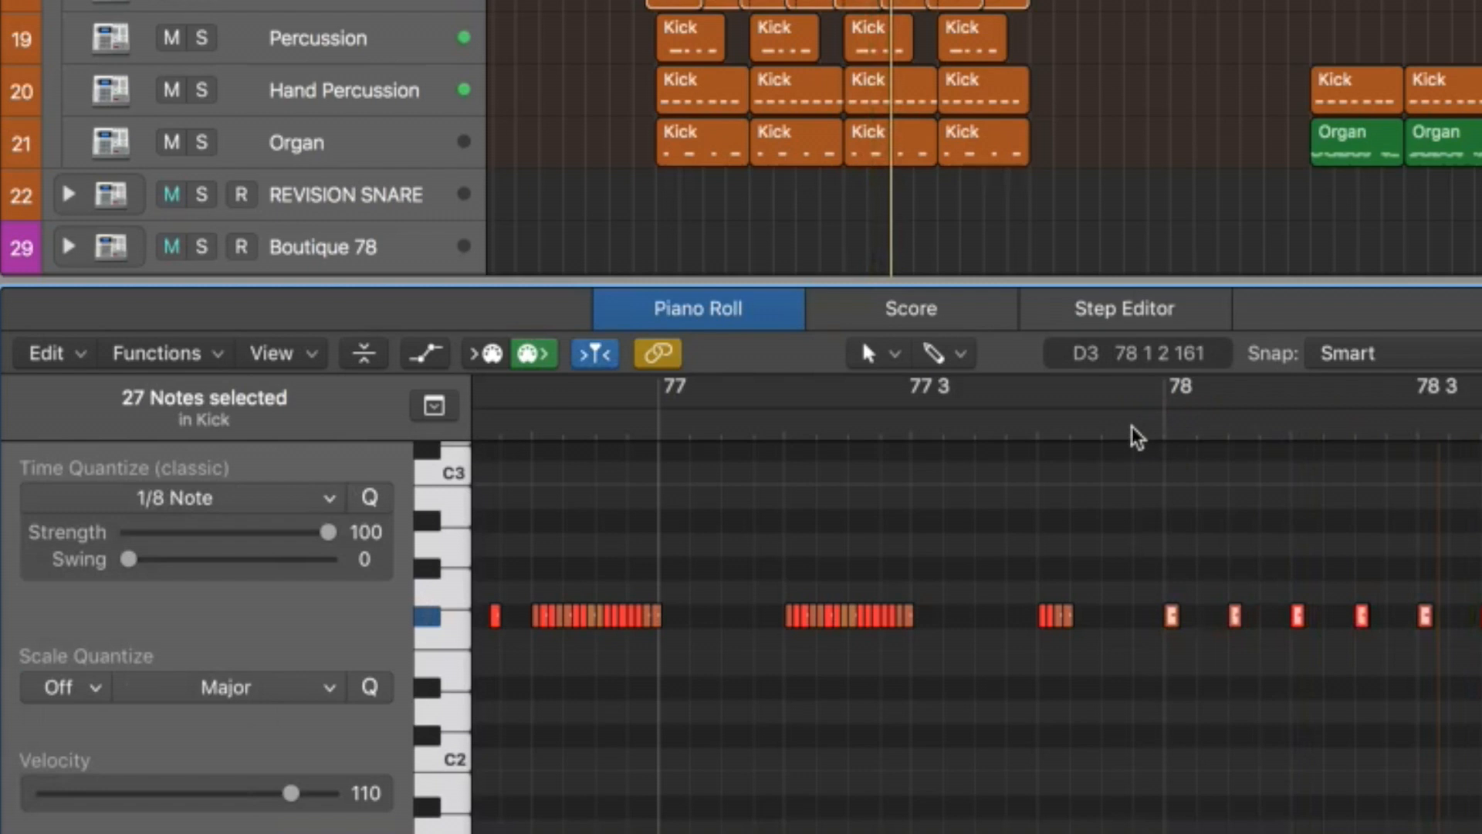
left_click(1302, 559)
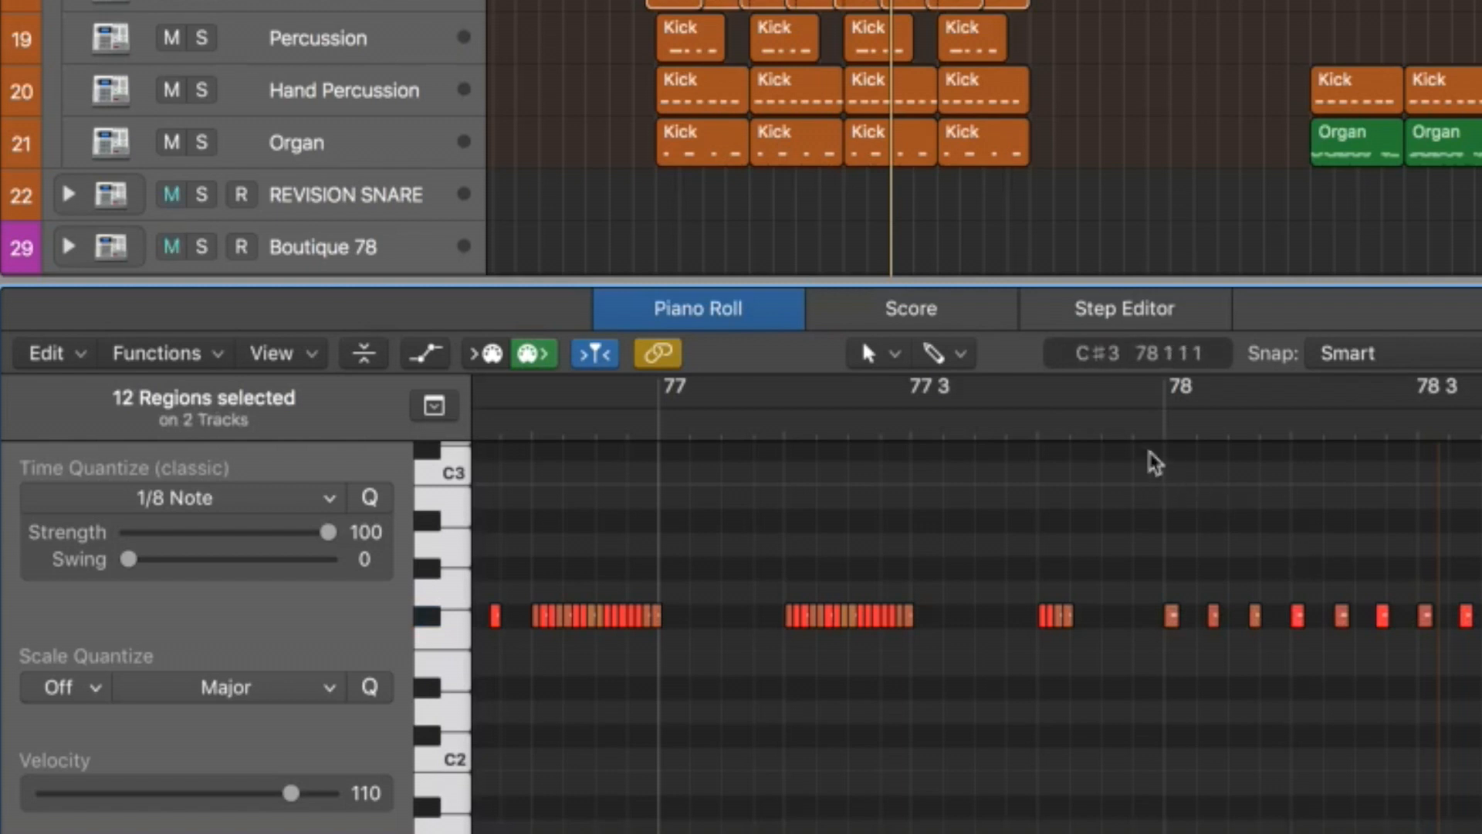
left_click(1121, 430)
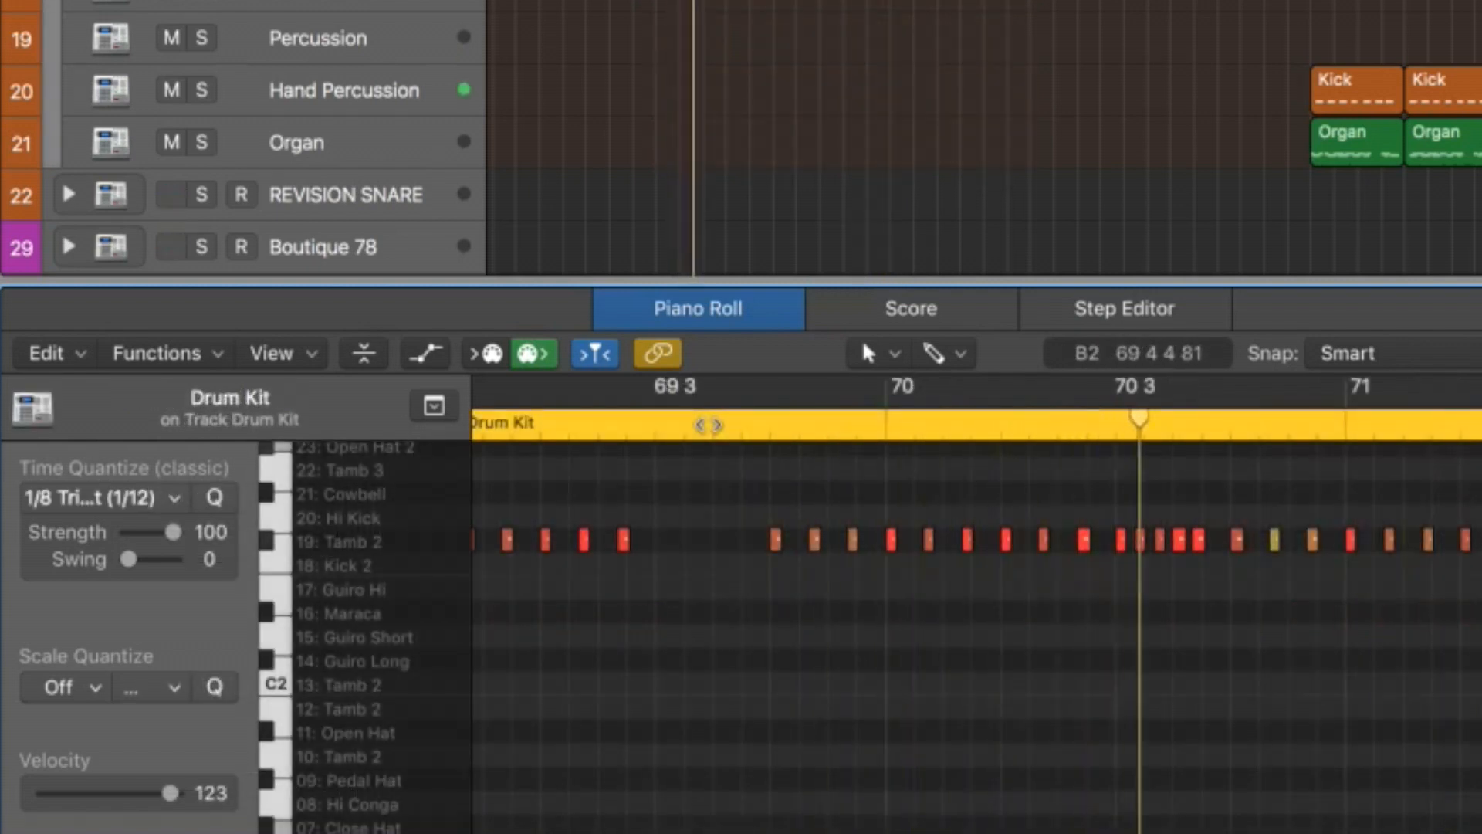
Play the Drum Kit region's Tamb 2 pattern from just before bar 70 and return the playhead there.
left_click(1109, 426)
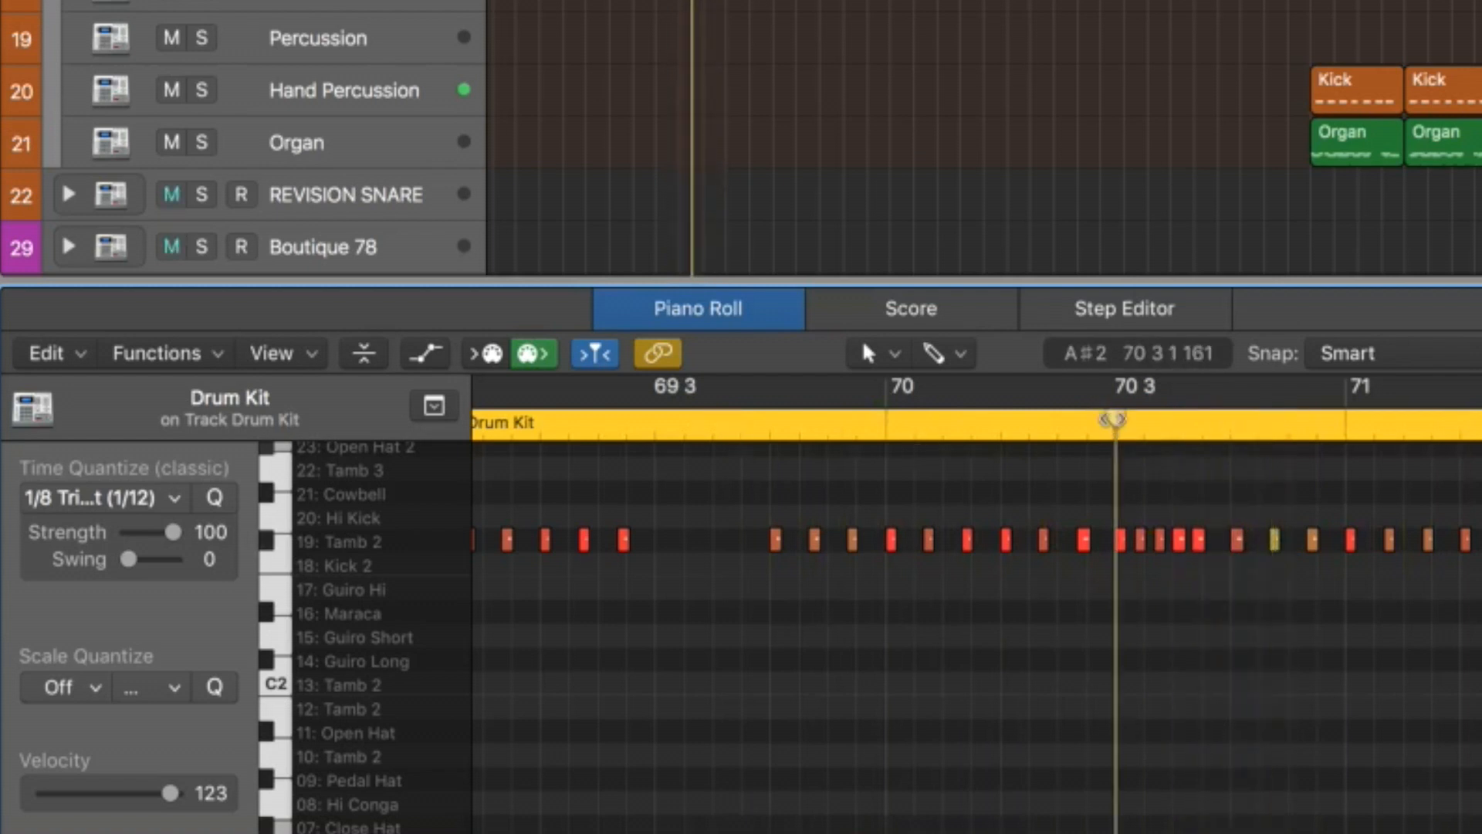
left_click(768, 427)
key("space")
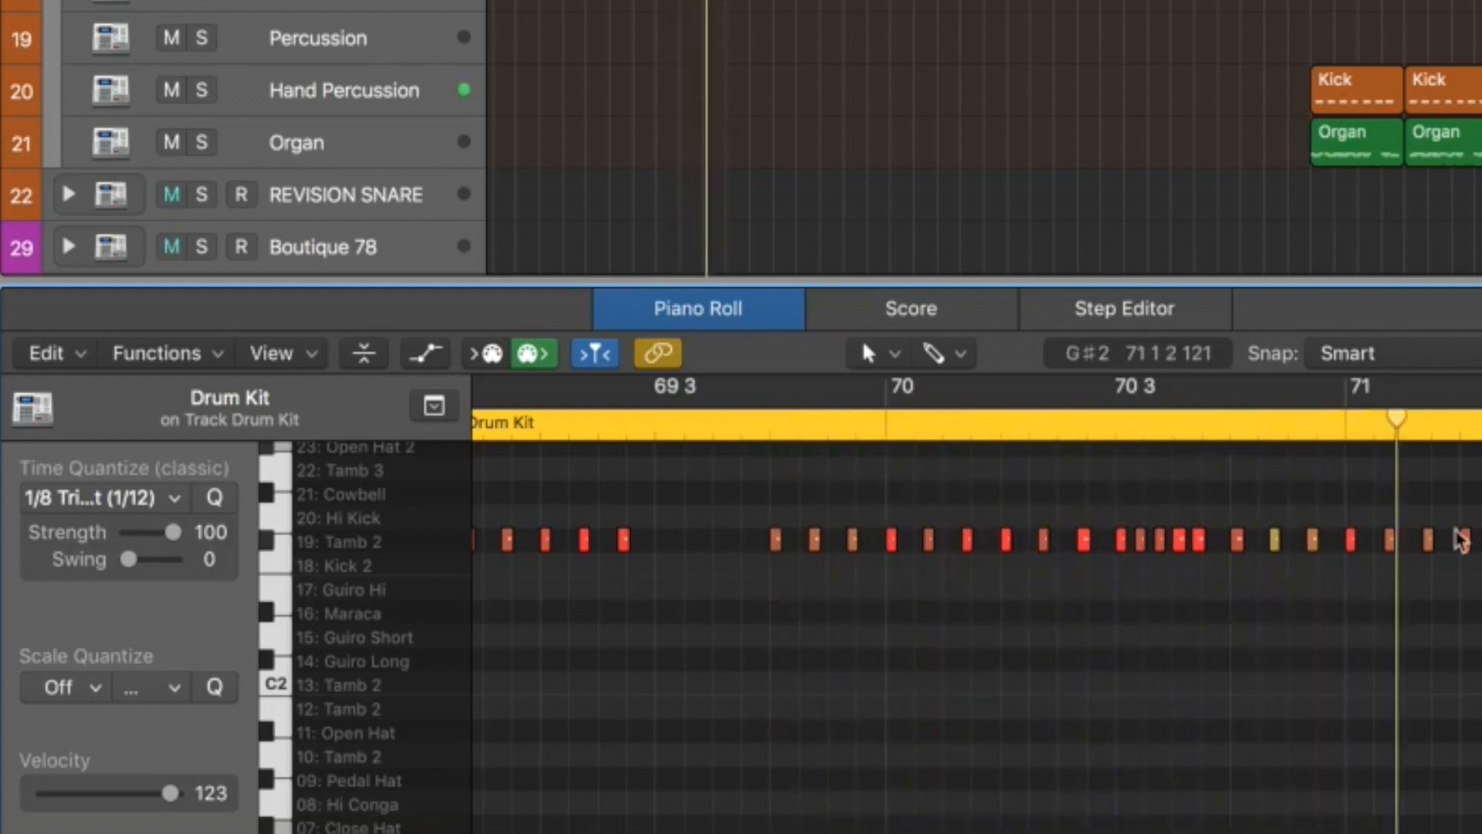
left_click(739, 423)
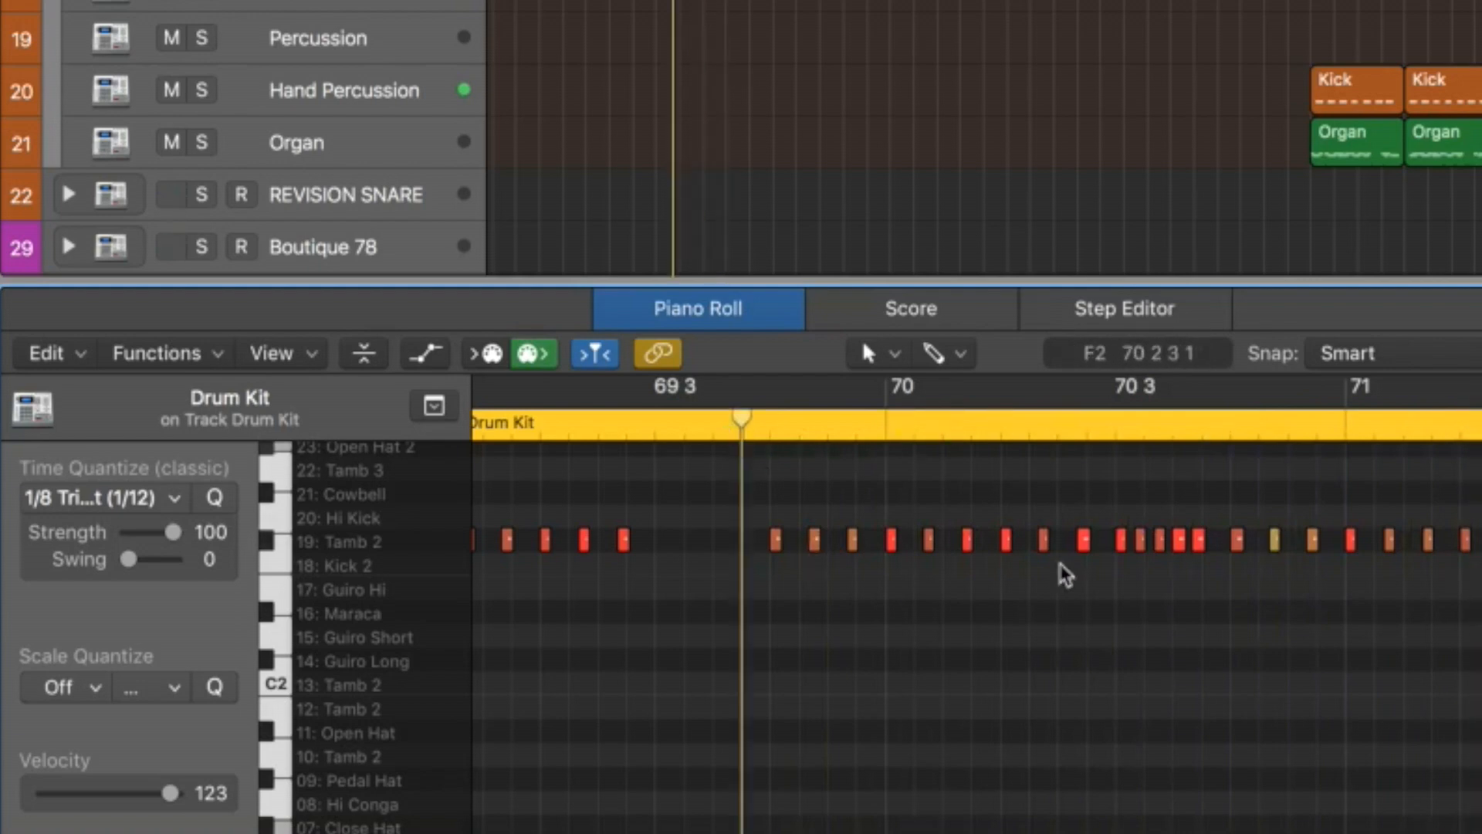
Open Ultrabeat on the Kick track and start loading a sample for its Close Hat voice.
left_click(974, 168)
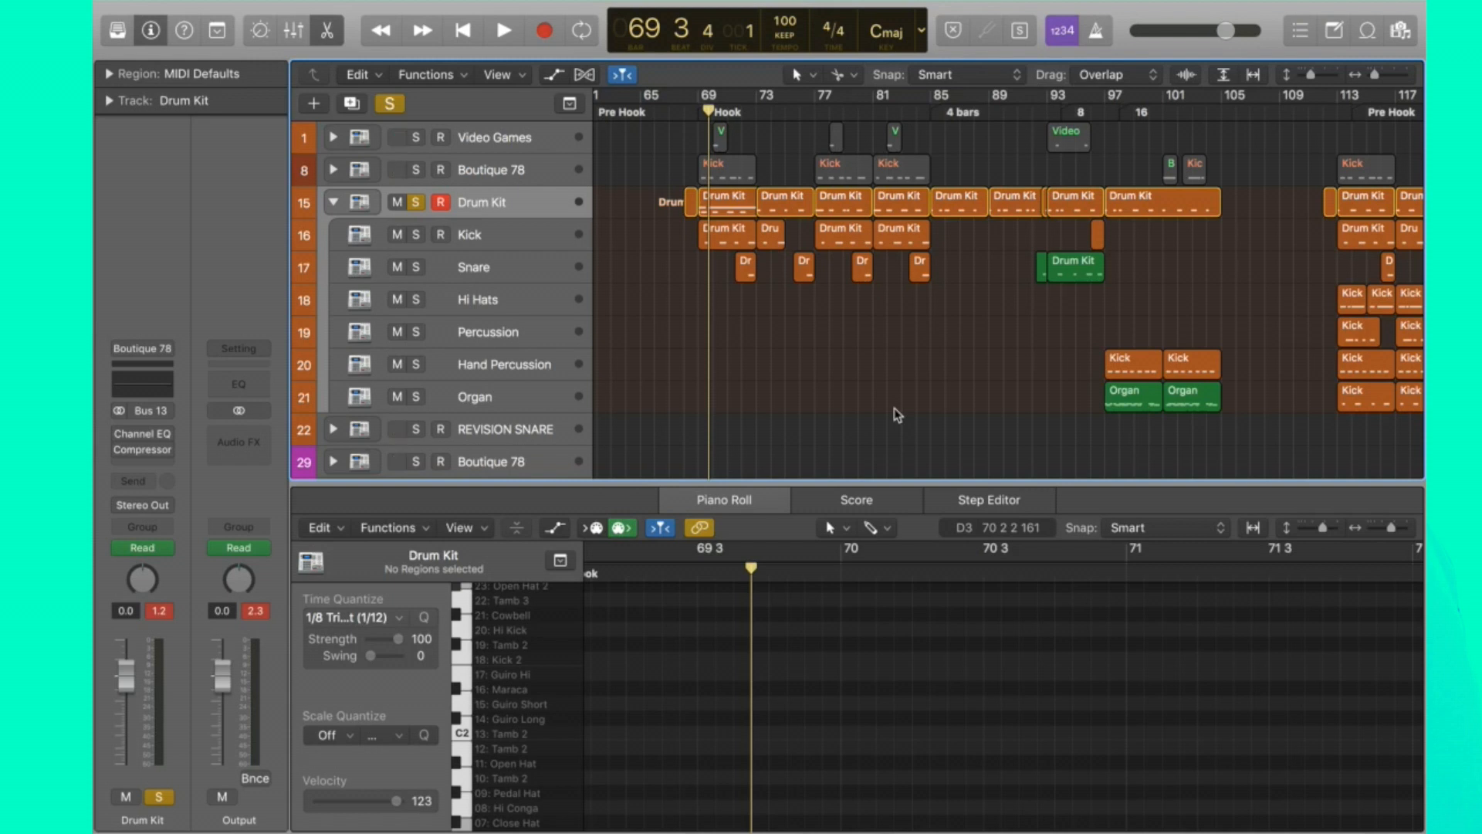
left_click(499, 236)
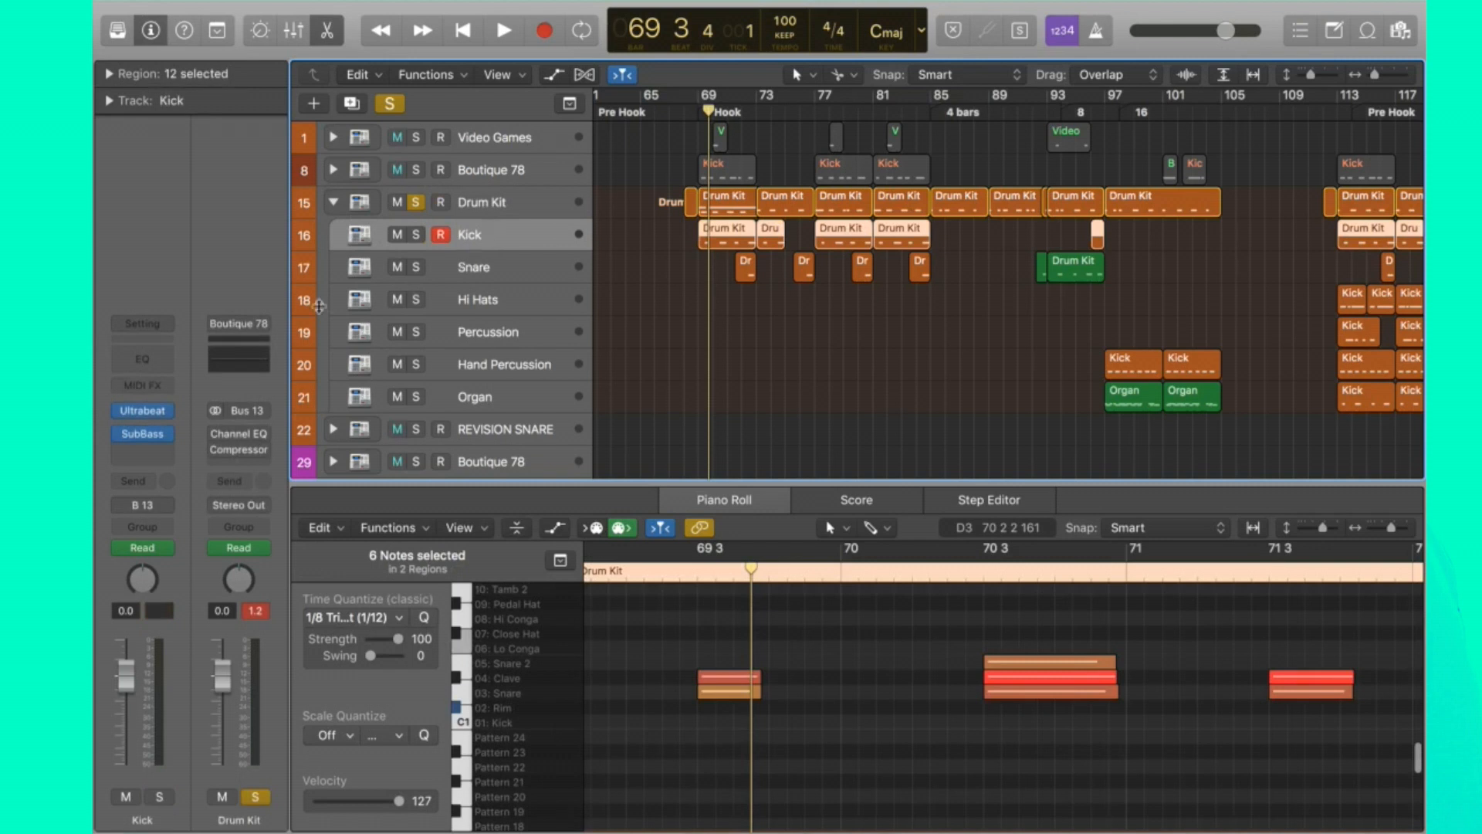
left_click(142, 410)
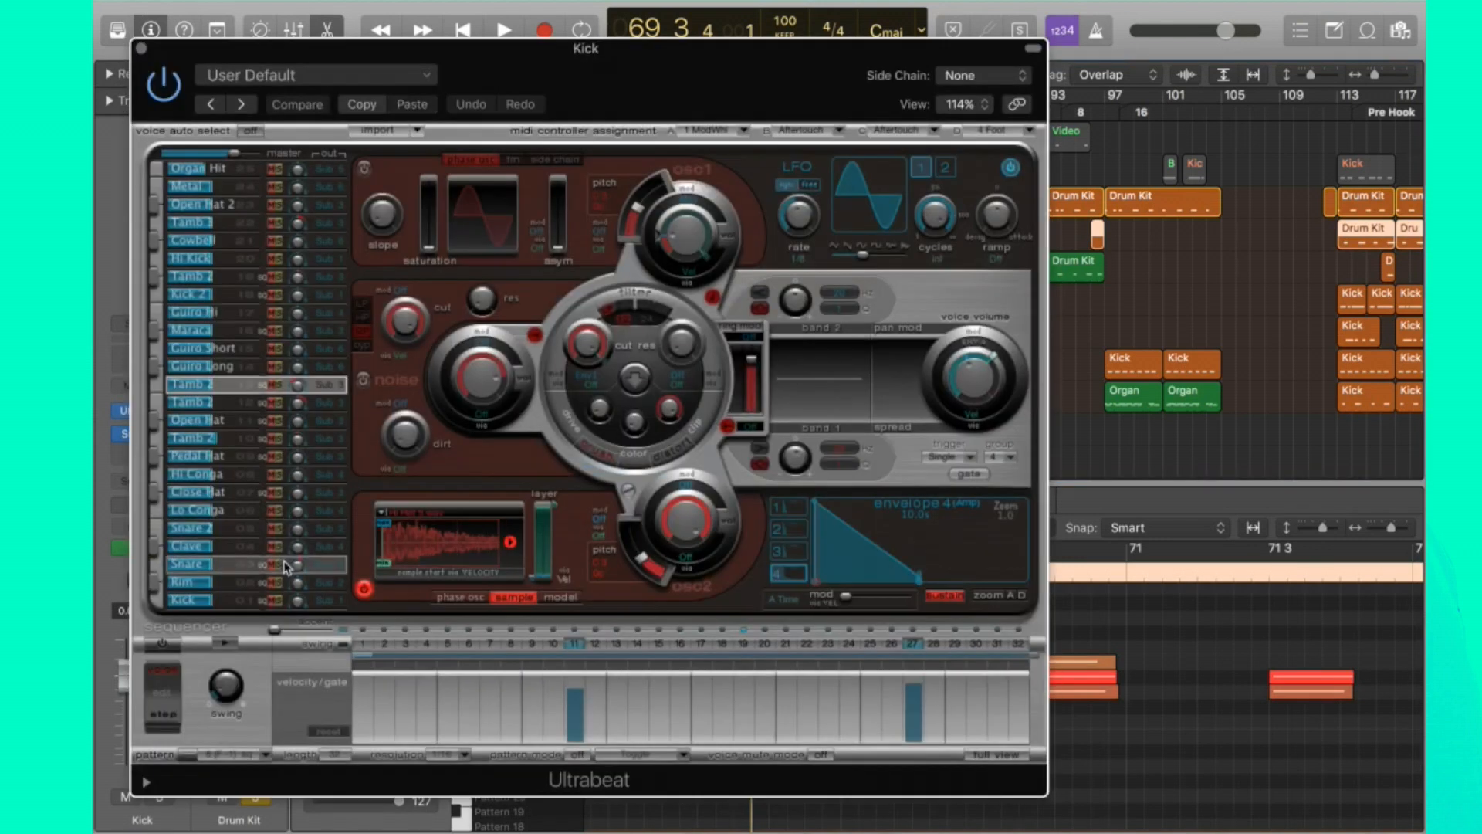
left_click(193, 491)
left_click(382, 511)
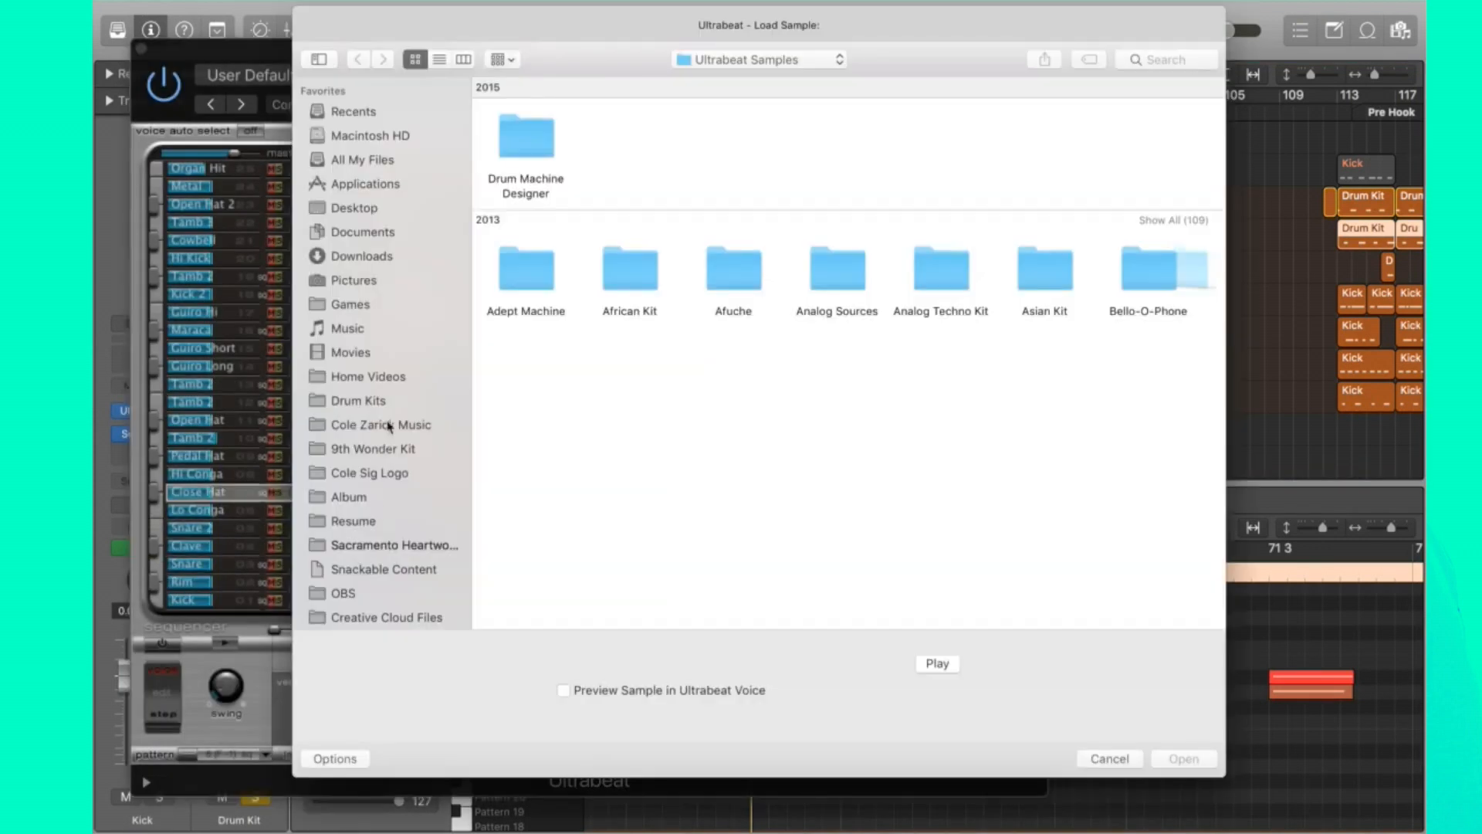
Browse the Drum Kits folder and open its Mike Will Made It Drum Kit folder.
left_click(389, 402)
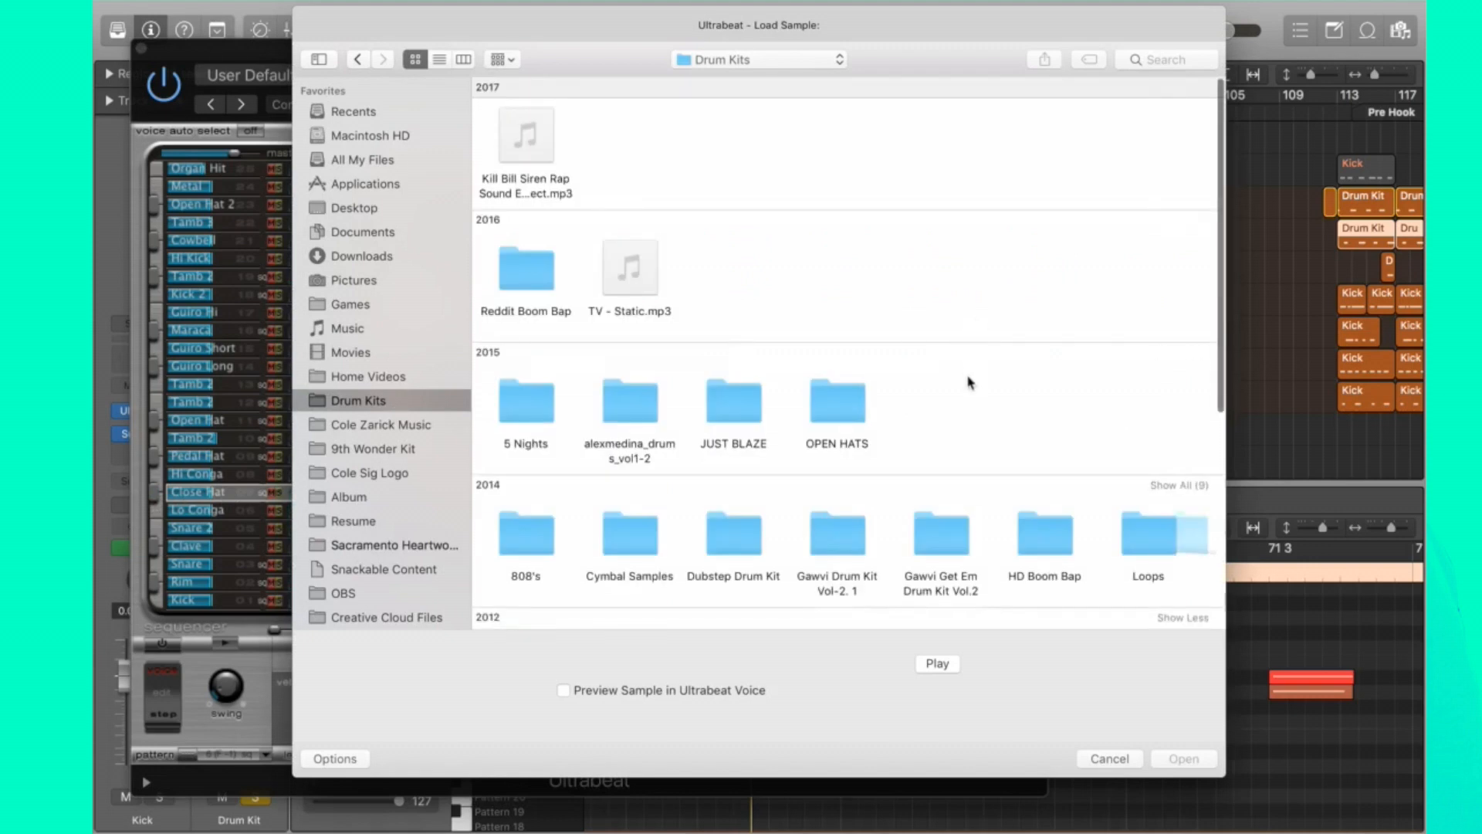
scroll(970, 383, "down", 3)
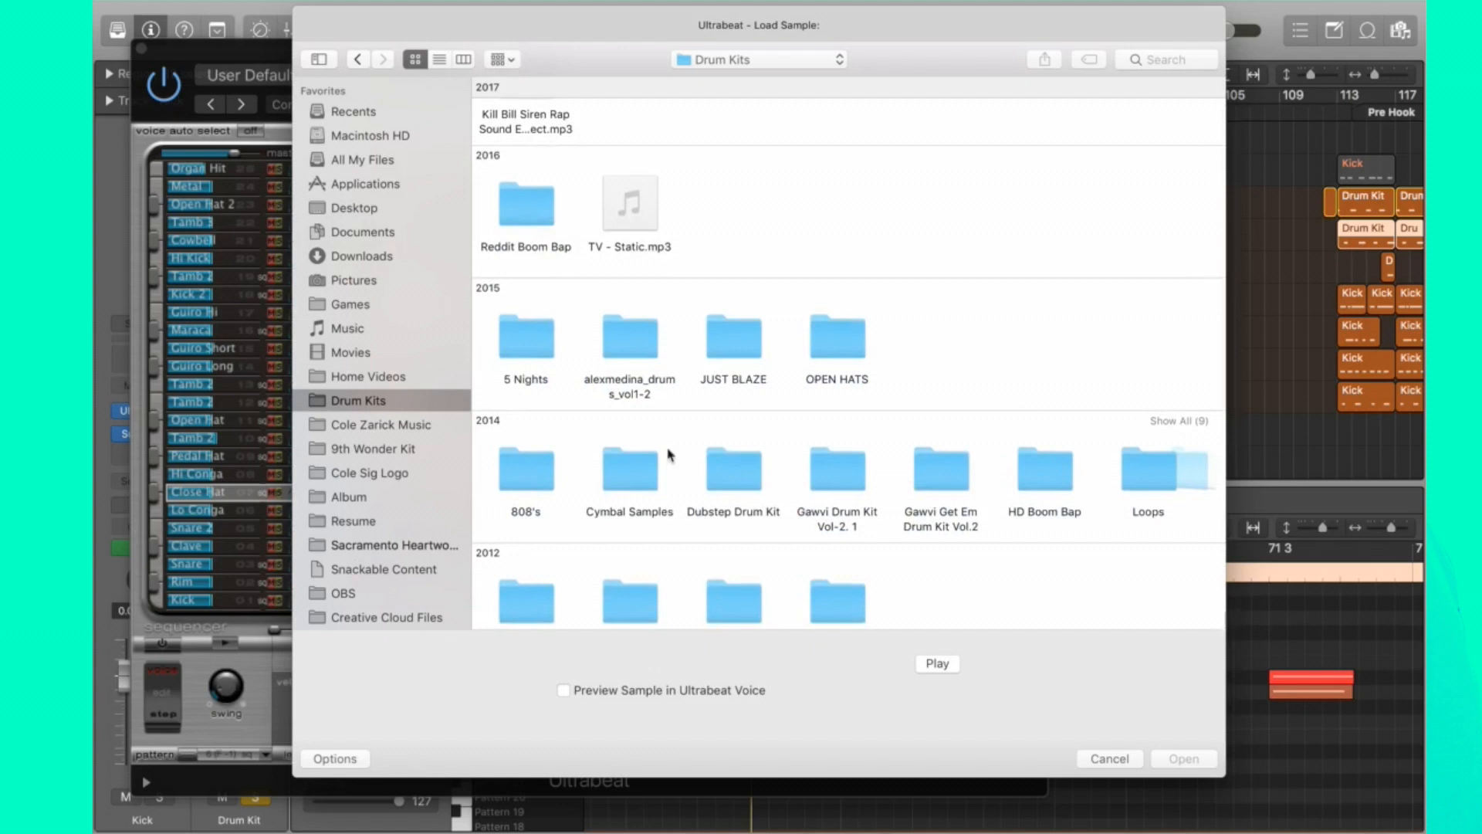
scroll(784, 491, "down", 3)
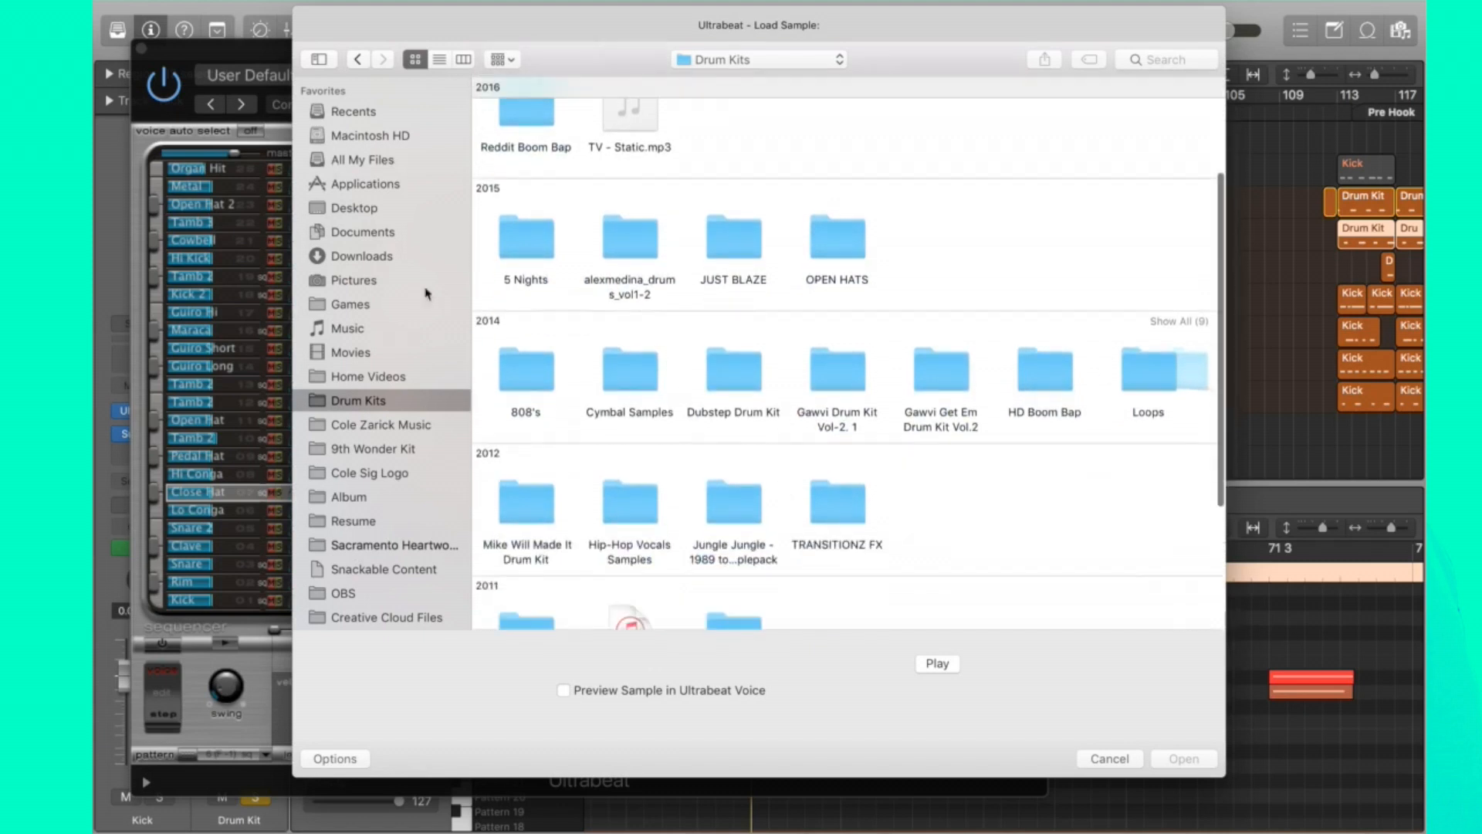
double_click(548, 516)
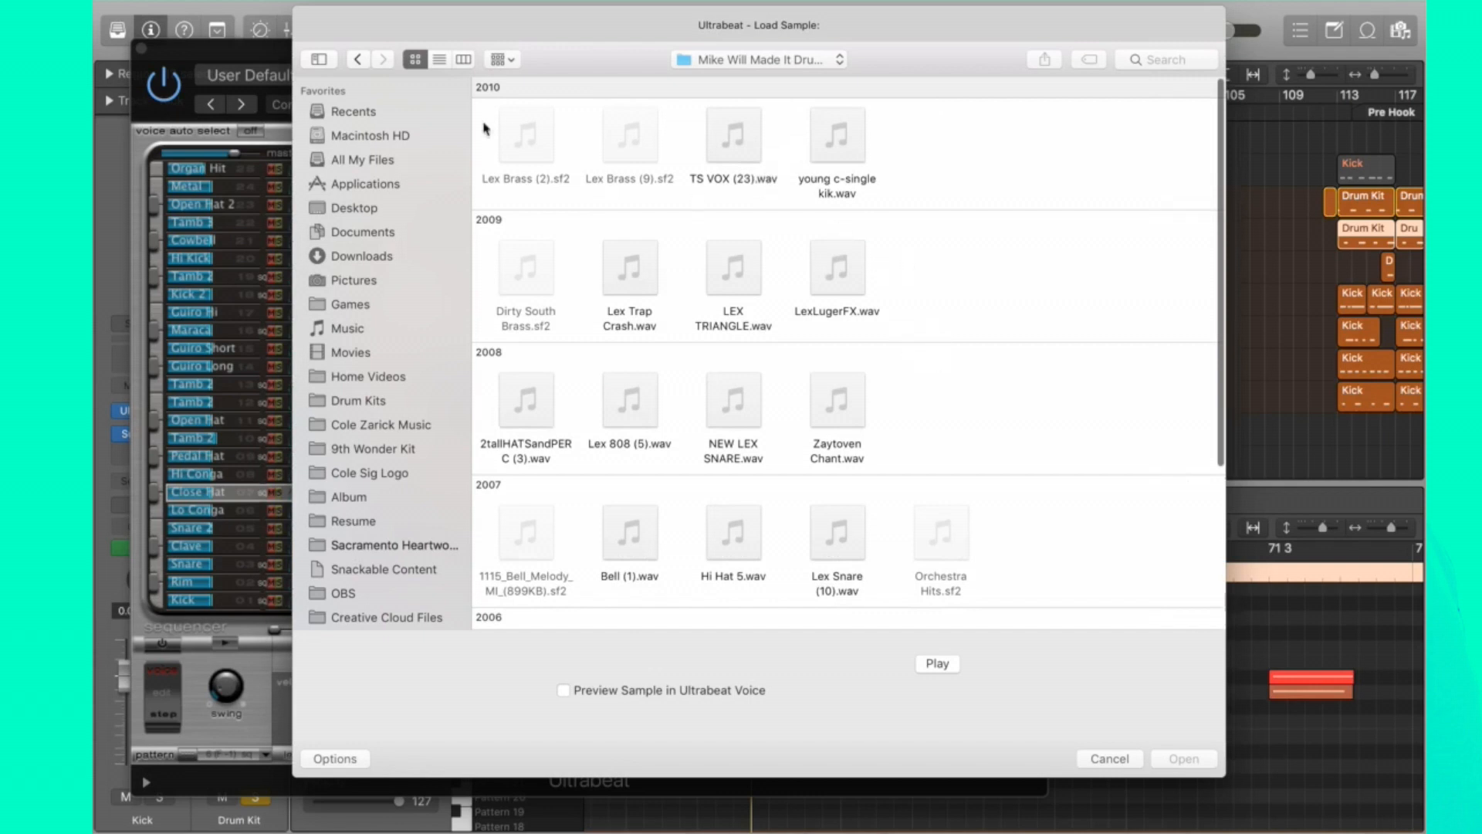
Look through the kit's samples, audition TS VOX (23).wav, and load young c-single kik.wav into the Close Hat voice.
scroll(899, 510, "down", 5)
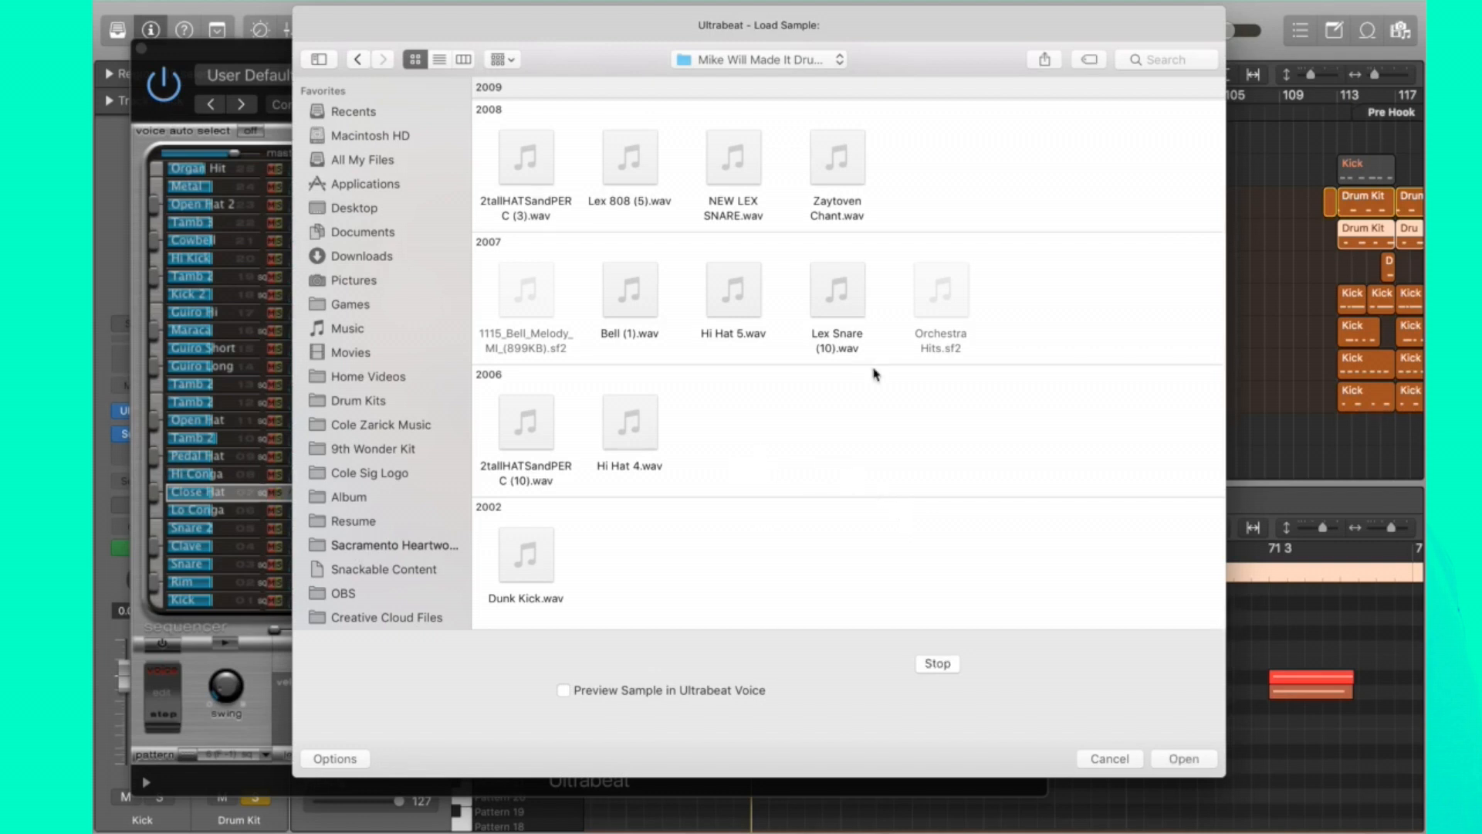
scroll(877, 371, "up", 2)
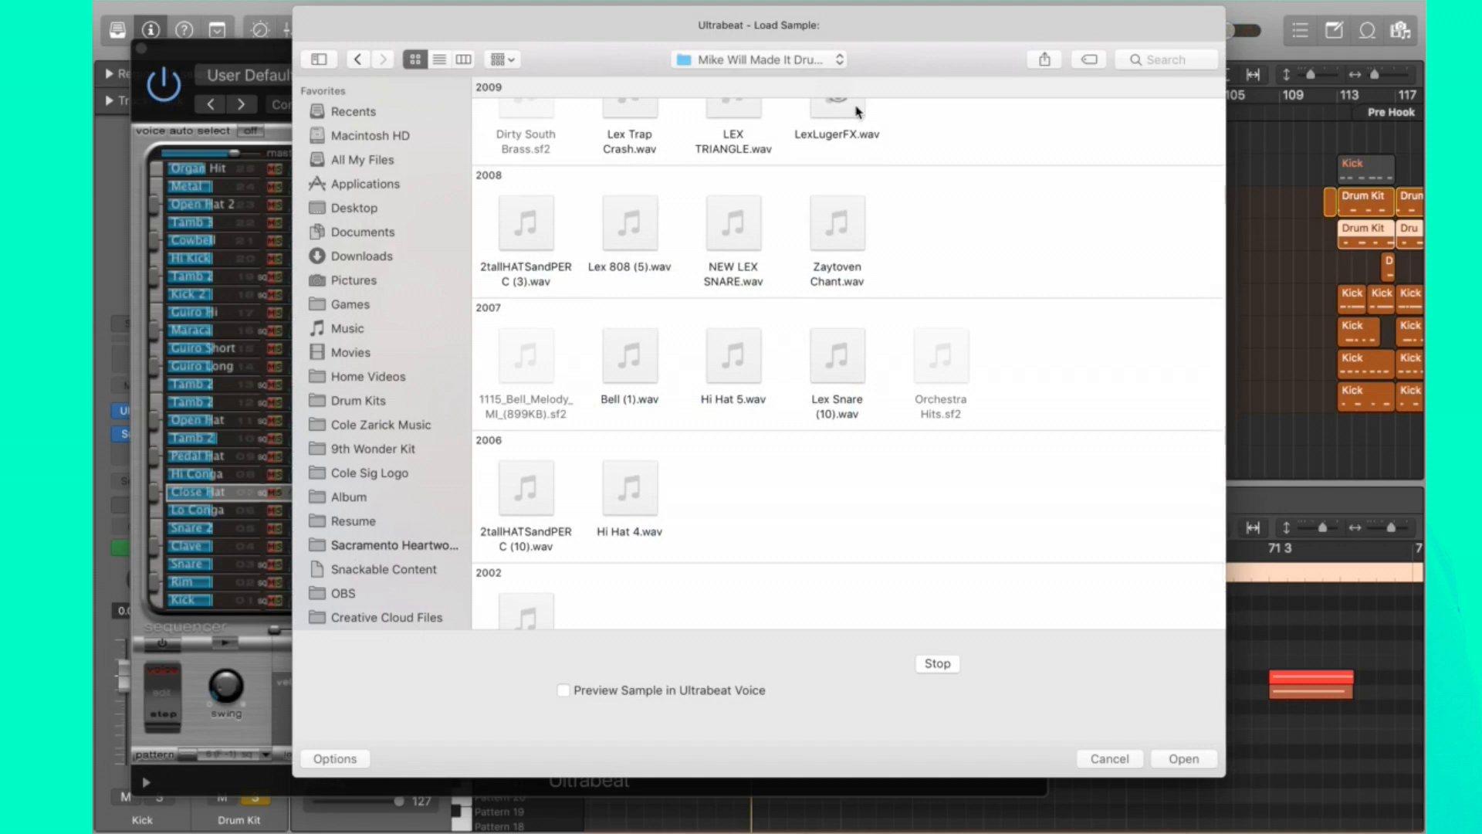
scroll(803, 135, "up", 1)
scroll(803, 135, "up", 3)
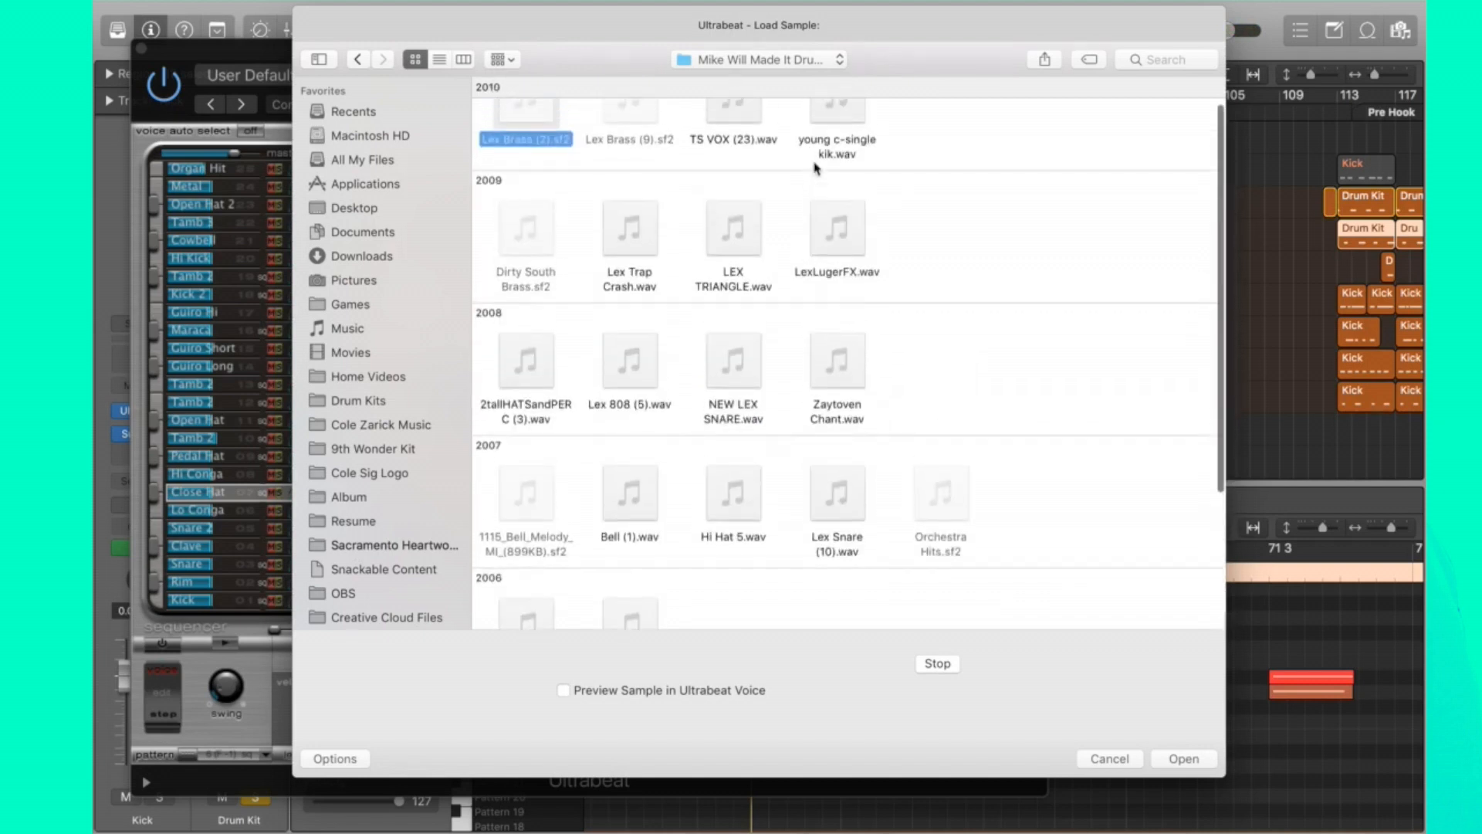
left_click(752, 144)
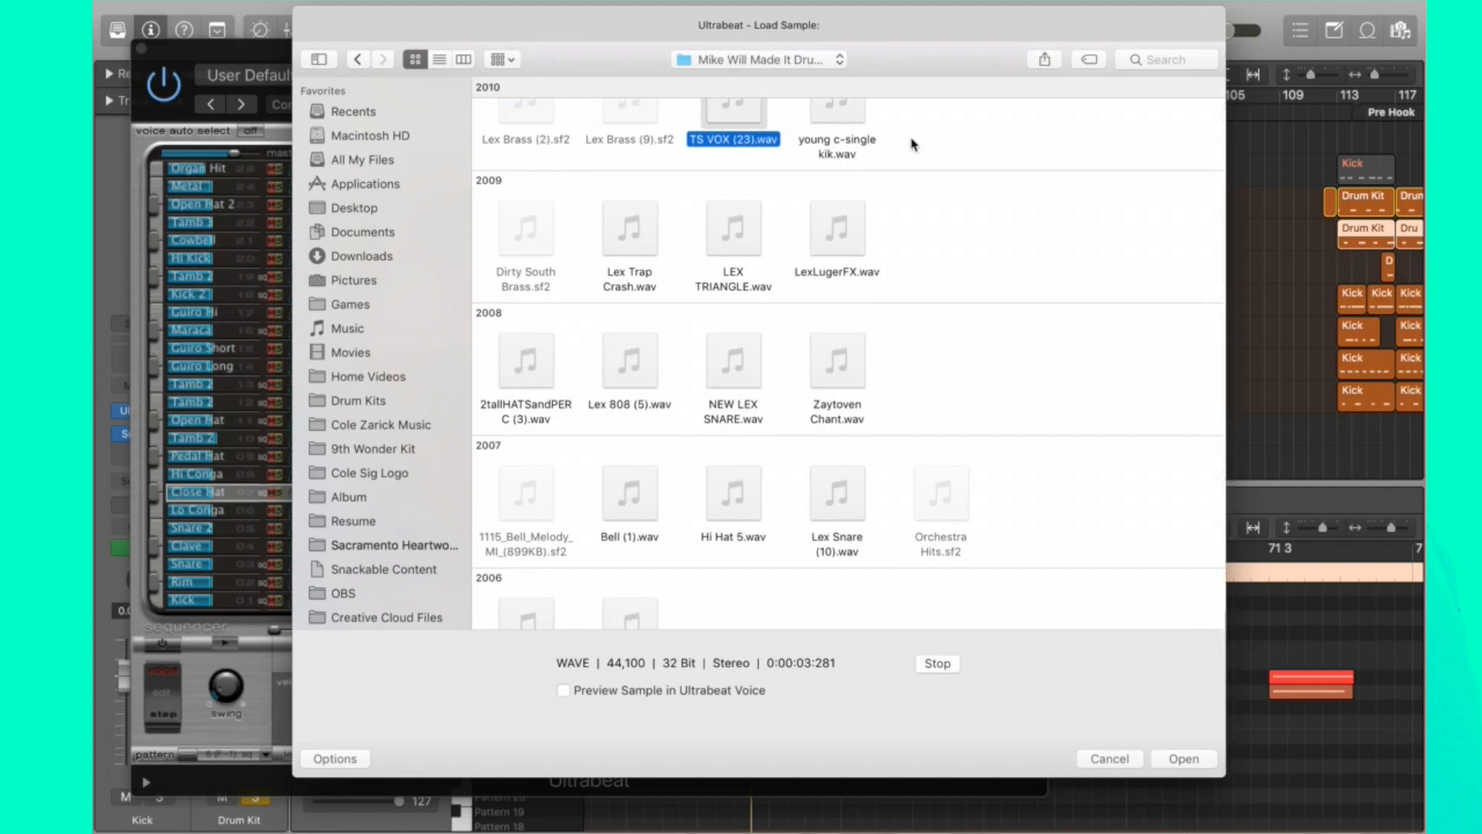
key("Right")
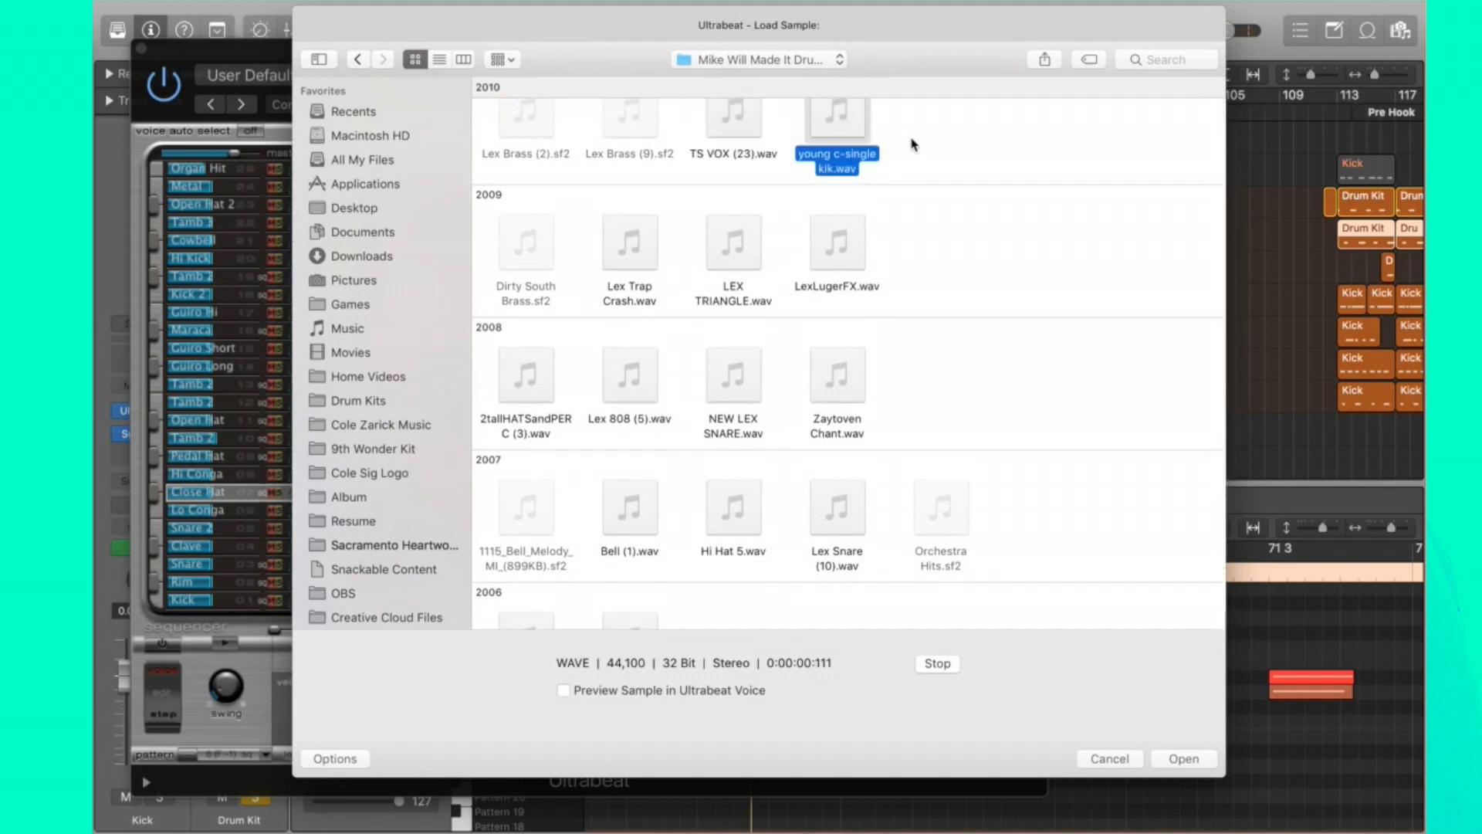
key("Return")
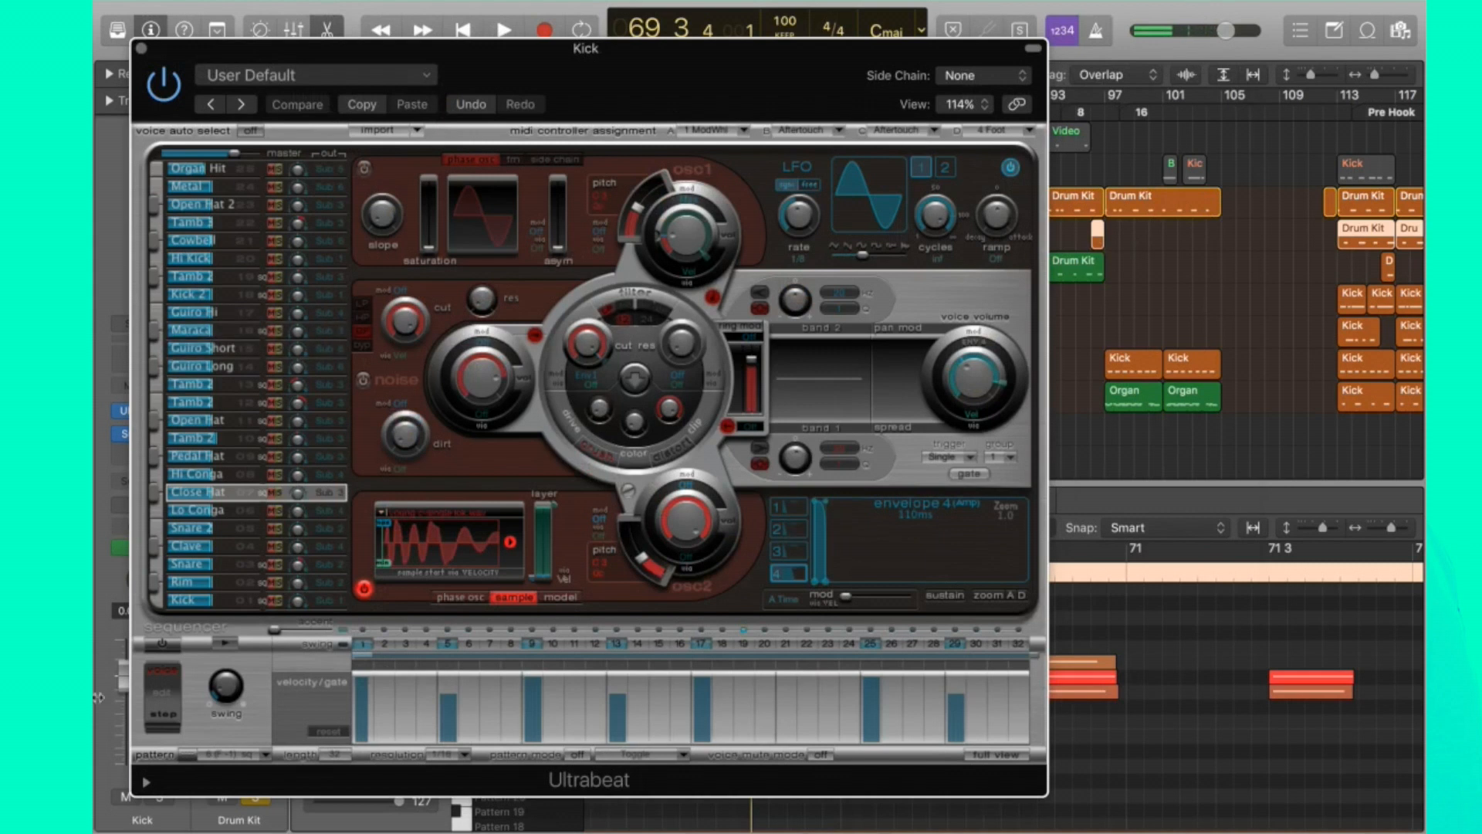
Trigger the Close Hat voice several times to hear it, and stop the arrangement playback in bar 19.
left_click(155, 495)
left_click(154, 495)
left_click(155, 495)
left_click(155, 496)
left_click(155, 496)
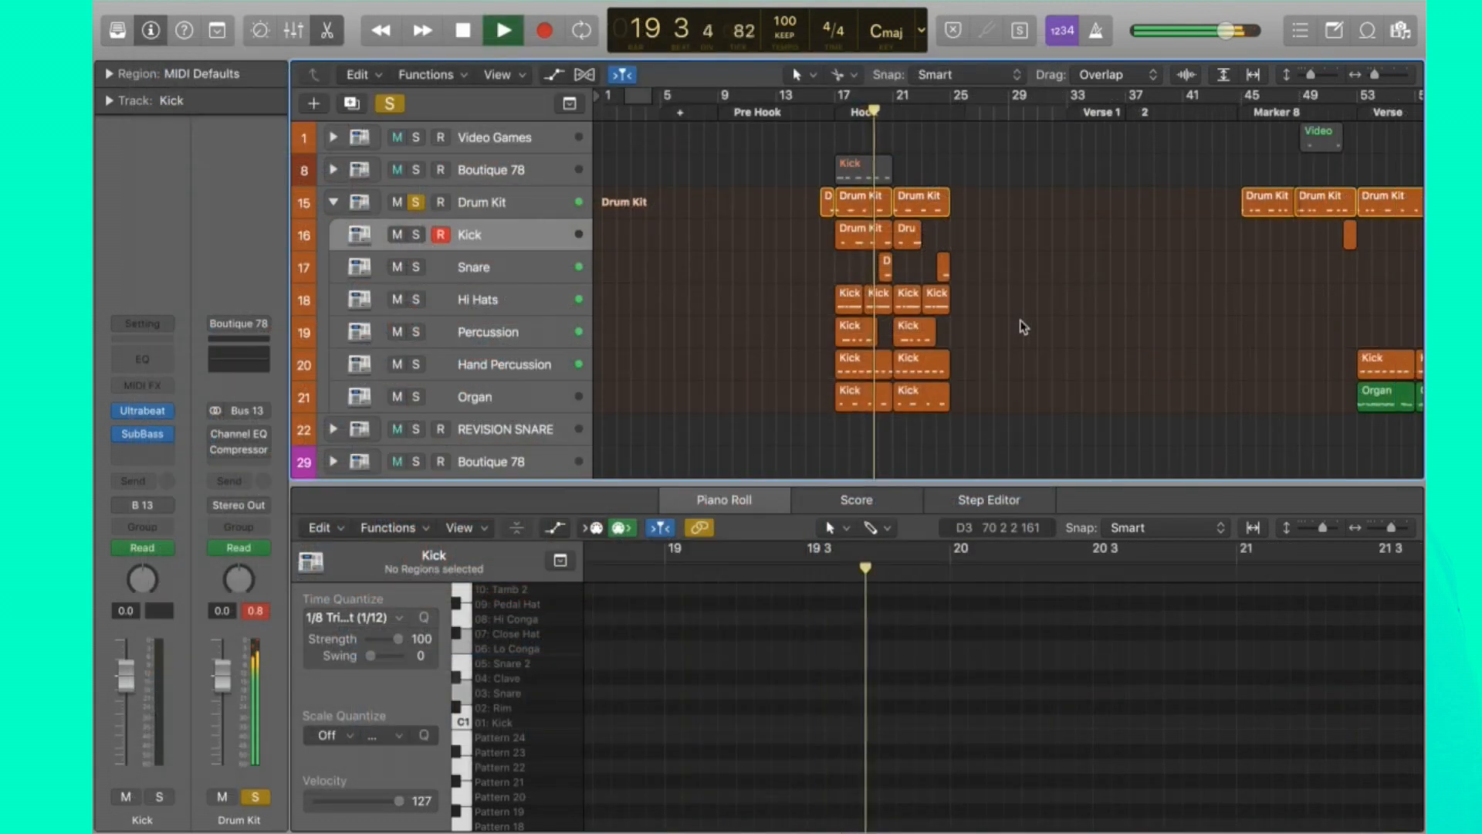
key("space")
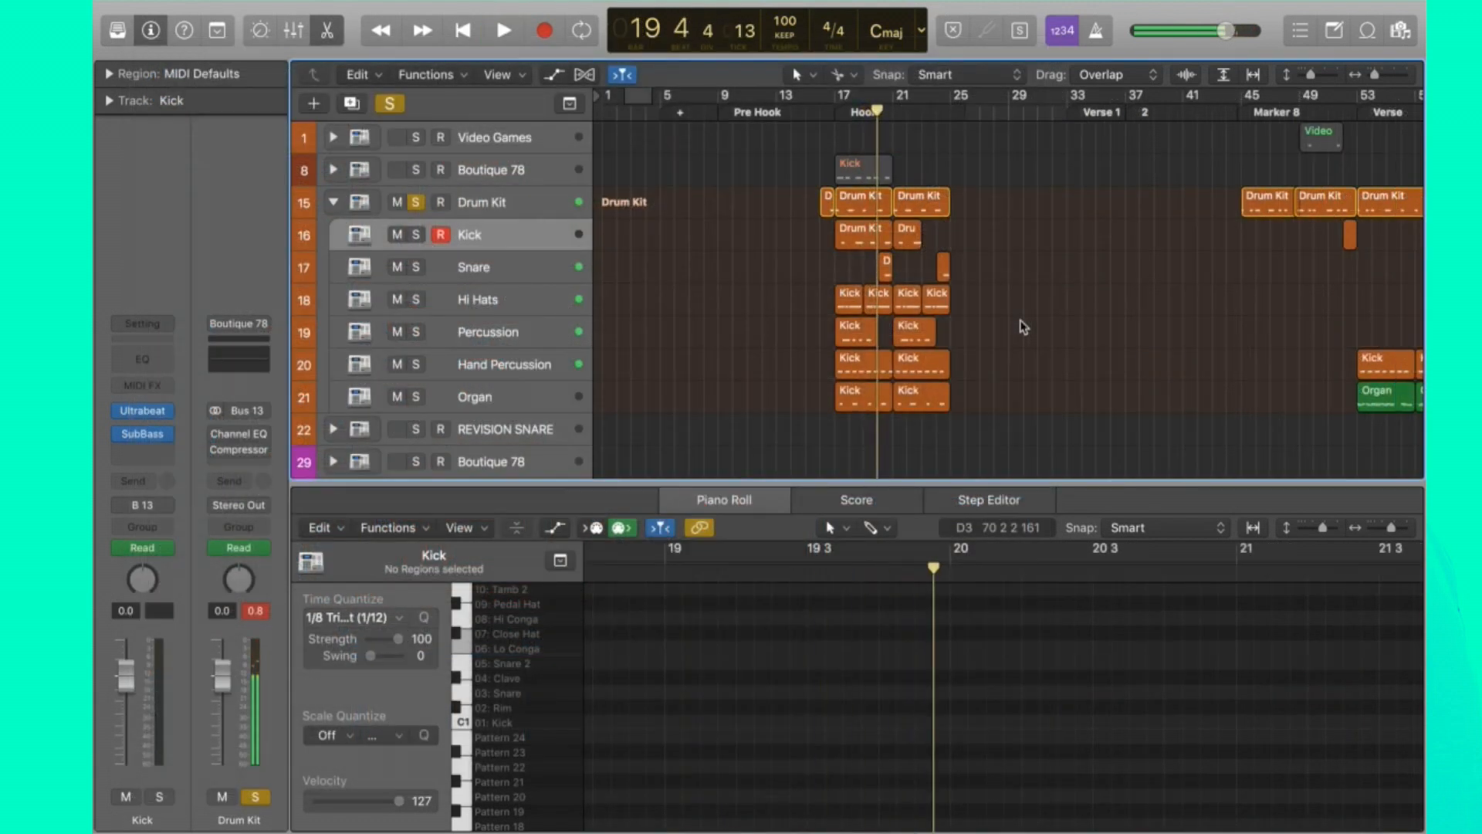